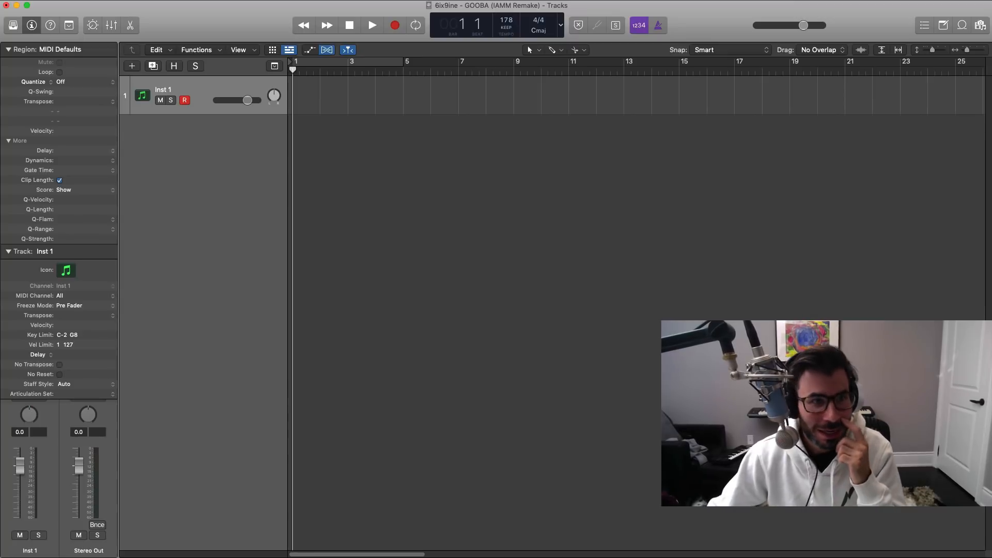
# Load the "gooba drum kit" user patch onto the Inst 1 track and close the sound library
pyautogui.click(19, 30)
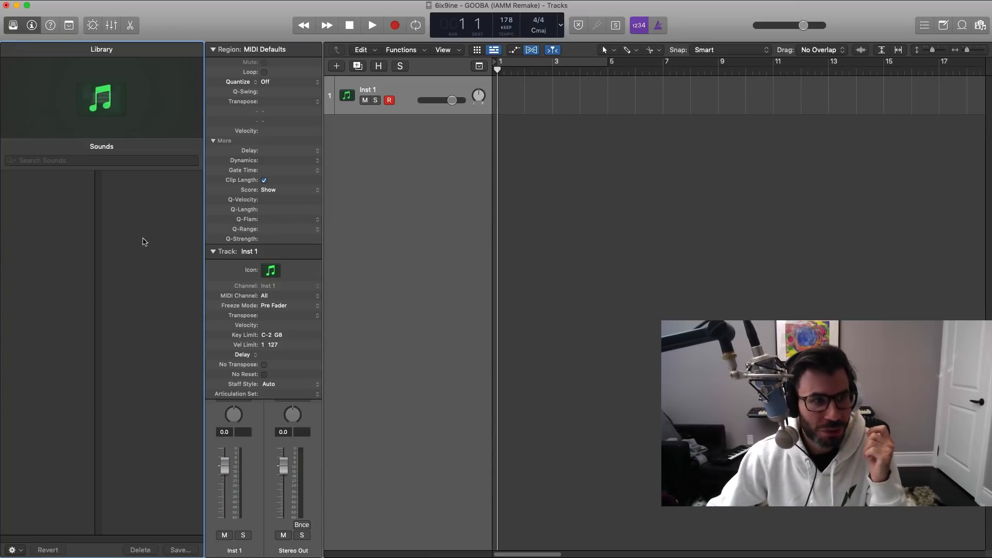
pyautogui.click(46, 178)
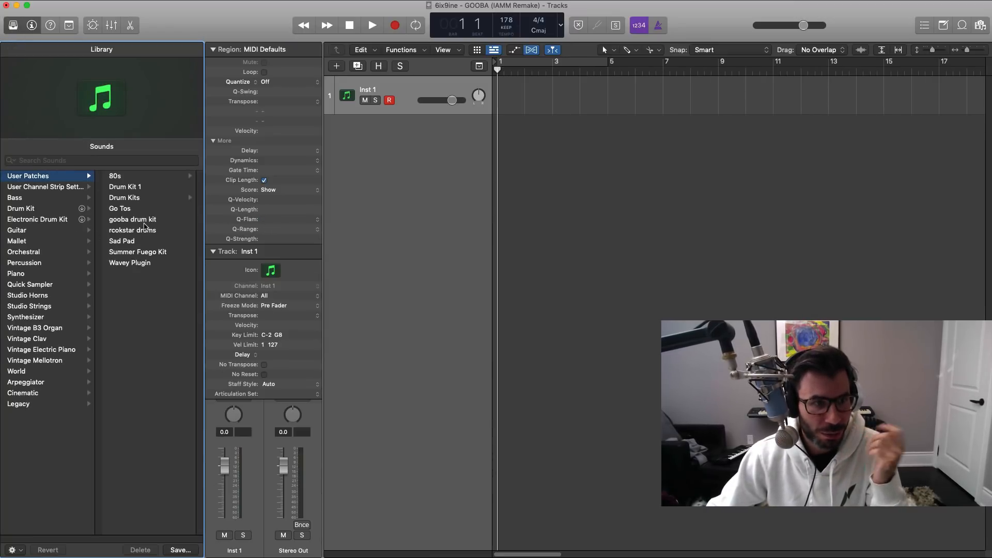
pyautogui.click(146, 221)
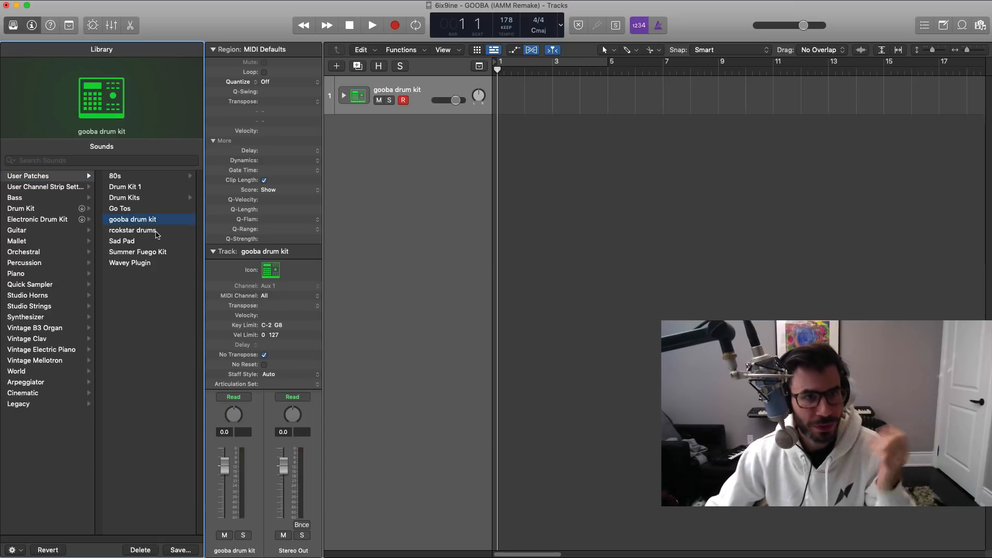
pyautogui.click(12, 26)
# Turn on cycling for bars 1 to 5 and expand the gooba drum kit track stack
pyautogui.click(316, 63)
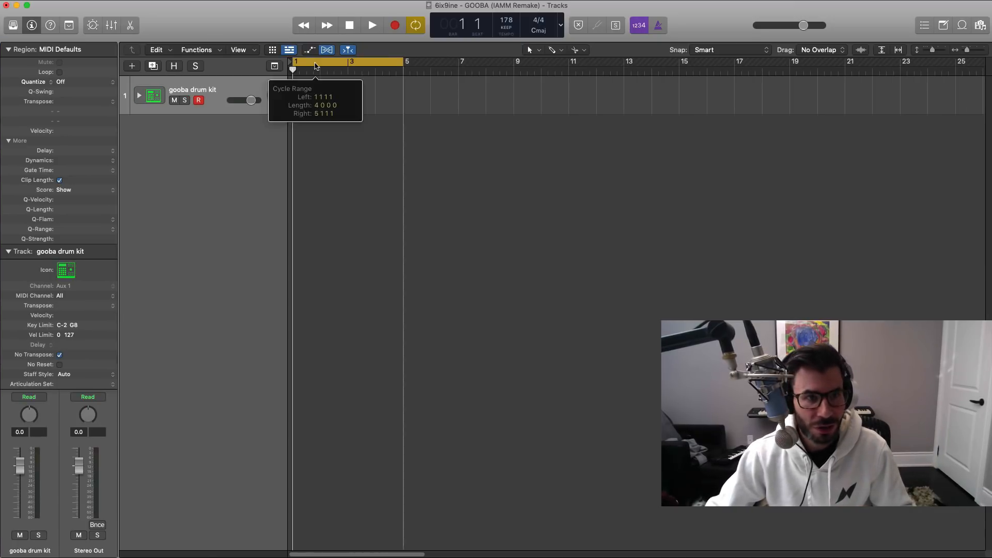
pyautogui.click(142, 96)
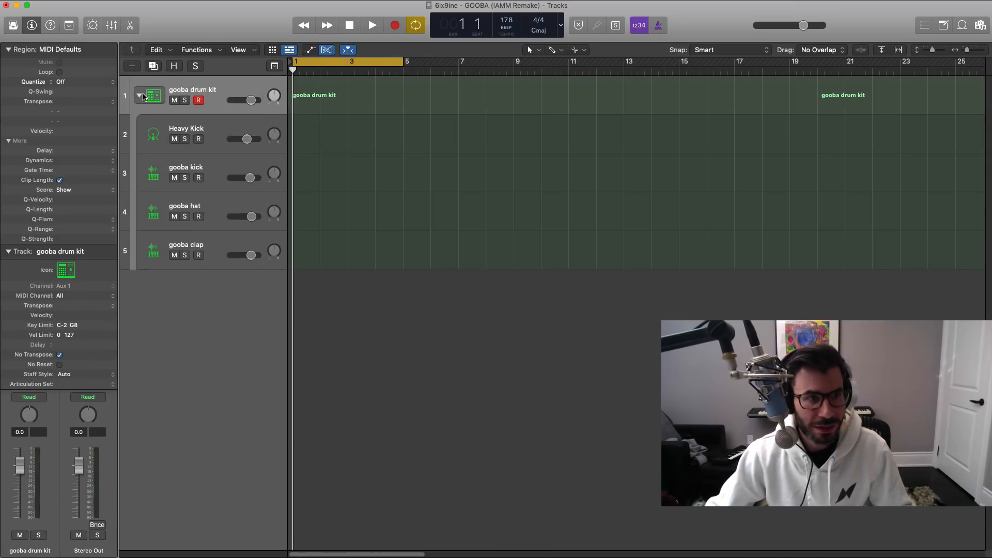
pyautogui.click(300, 173)
pyautogui.moveTo(320, 178); pyautogui.dragTo(404, 183)
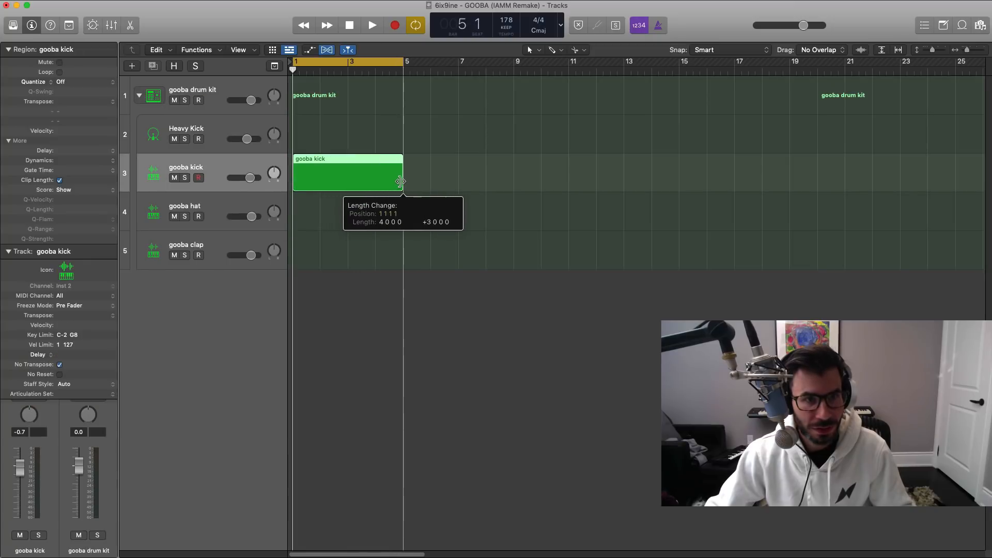
pyautogui.doubleClick(359, 179)
pyautogui.press('super+z')
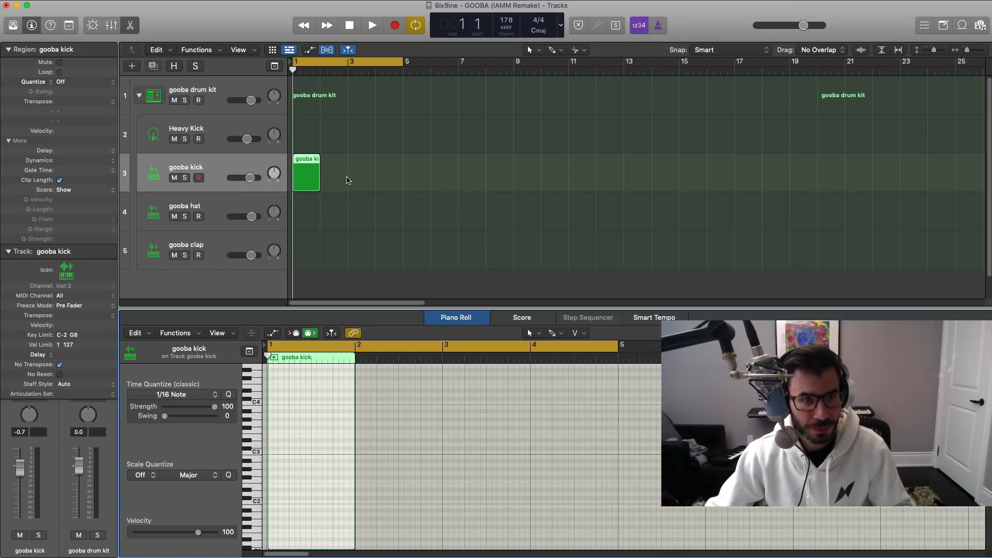
pyautogui.press('super+z')
# Create a pattern region at bar 1 of the gooba kick track, activate steps 1, 5, 9 and 13, and play it back
pyautogui.rightClick(309, 169)
pyautogui.click(321, 180)
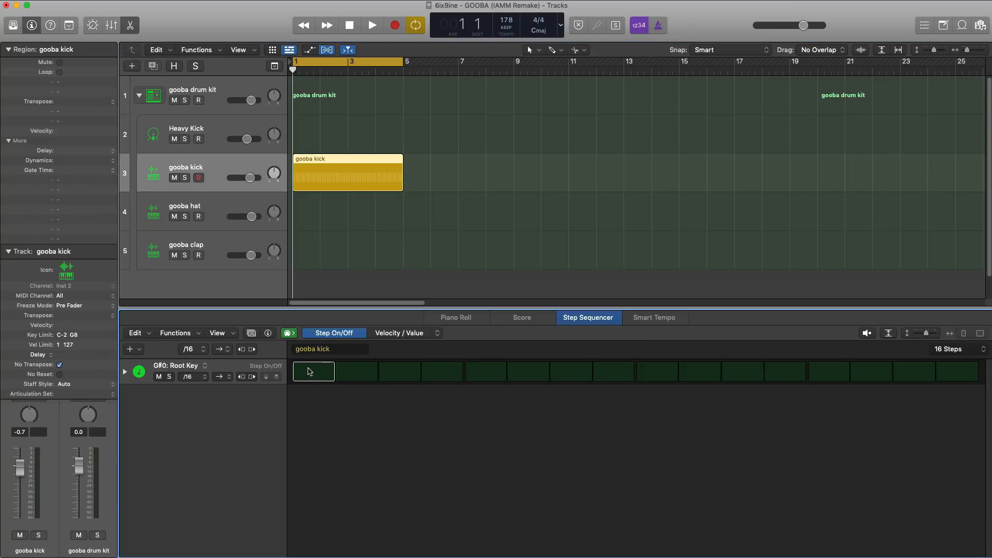
pyautogui.click(310, 372)
pyautogui.click(474, 375)
pyautogui.click(640, 371)
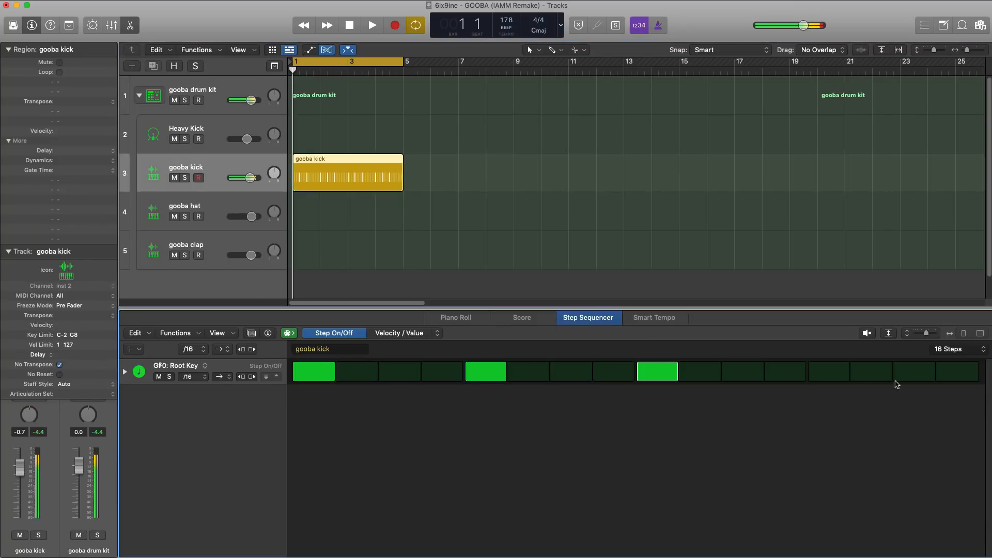
pyautogui.press('space')
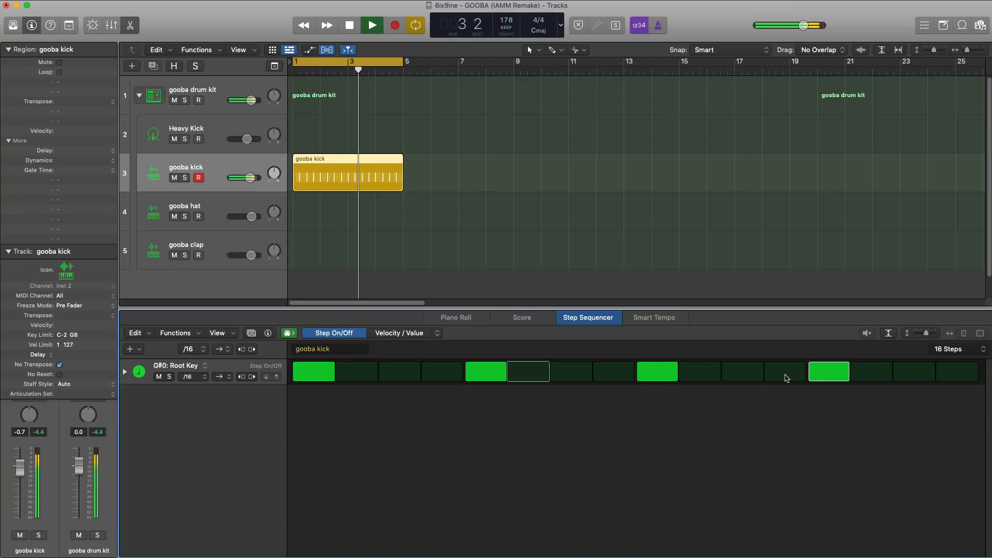
pyautogui.press('space')
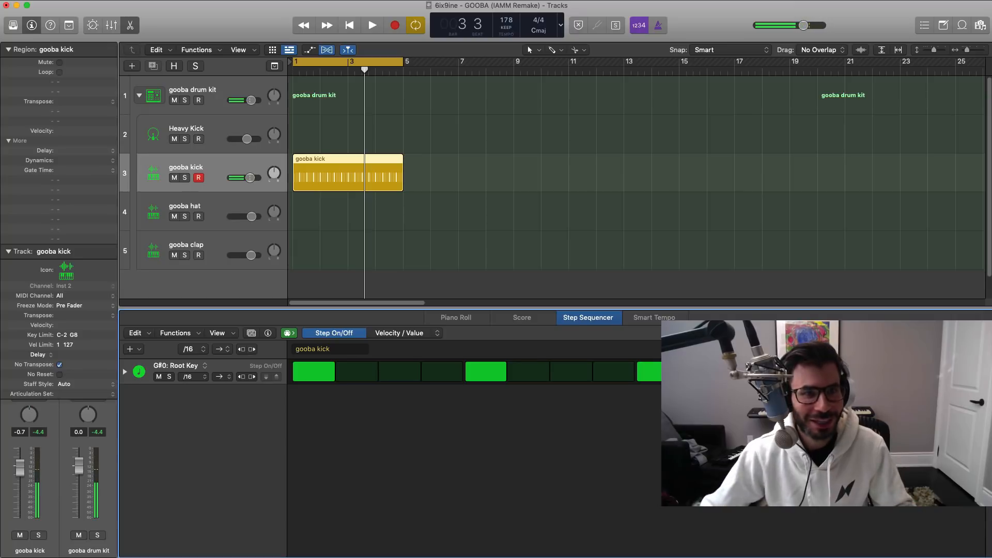
# Repeat the gooba kick pattern region once so the kick runs to bar 9, and close the editor
pyautogui.press('super+r')
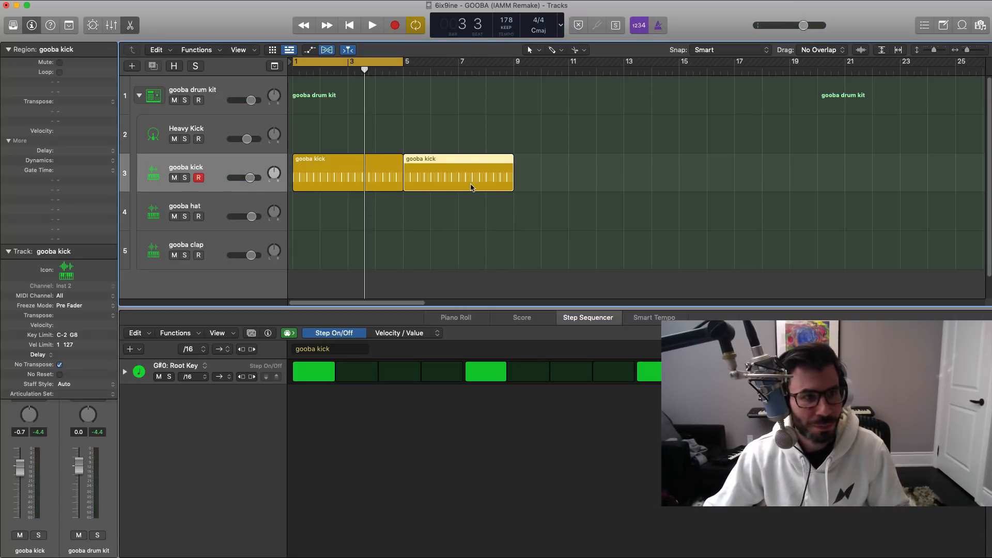
pyautogui.press('e')
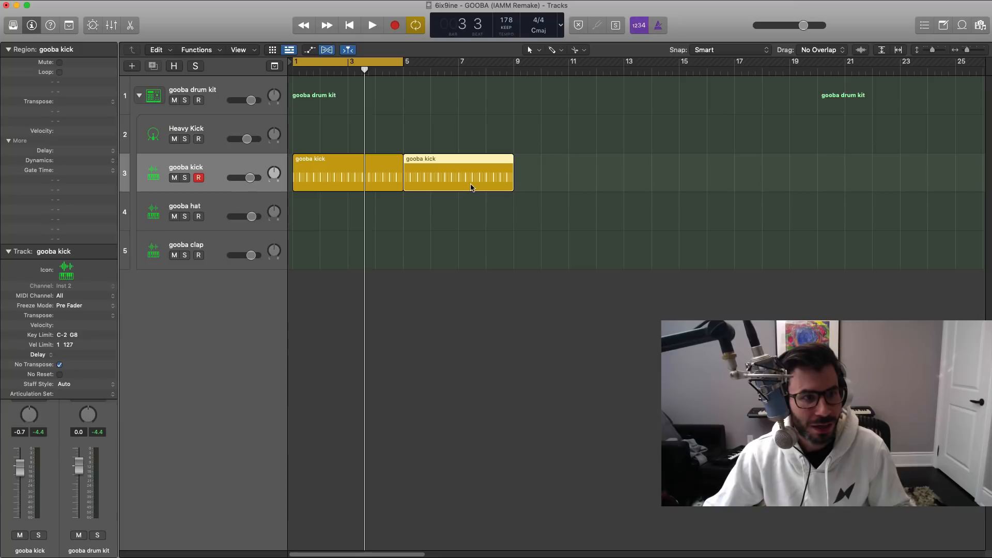
# Add a new software instrument track with the ES2 synthesizer and load its 808 preset
pyautogui.click(132, 66)
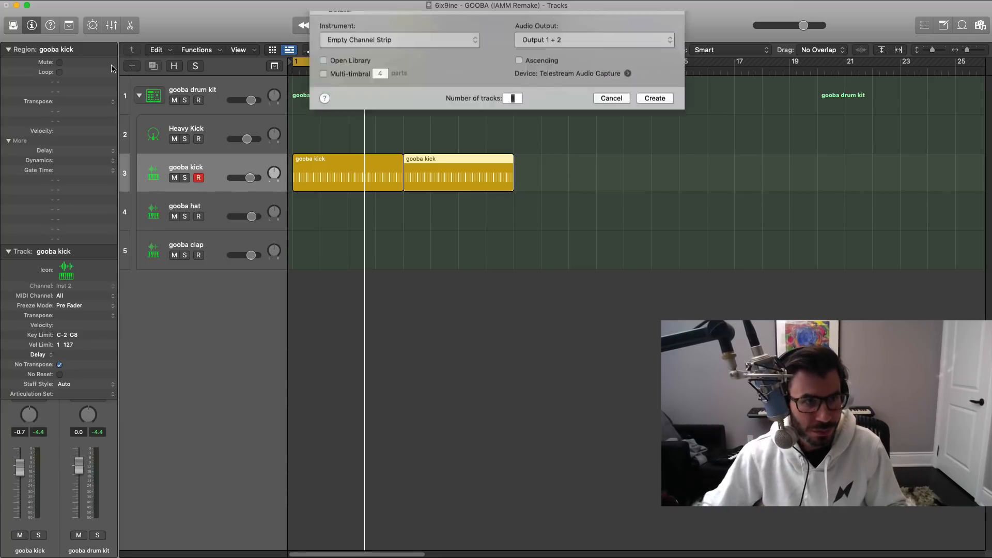
pyautogui.press('Return')
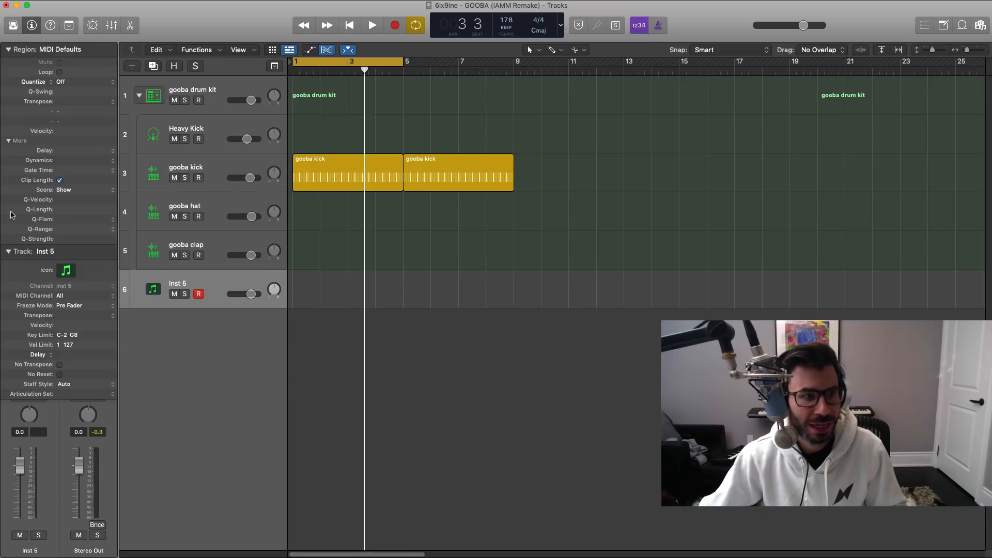
pyautogui.click(8, 253)
pyautogui.click(29, 312)
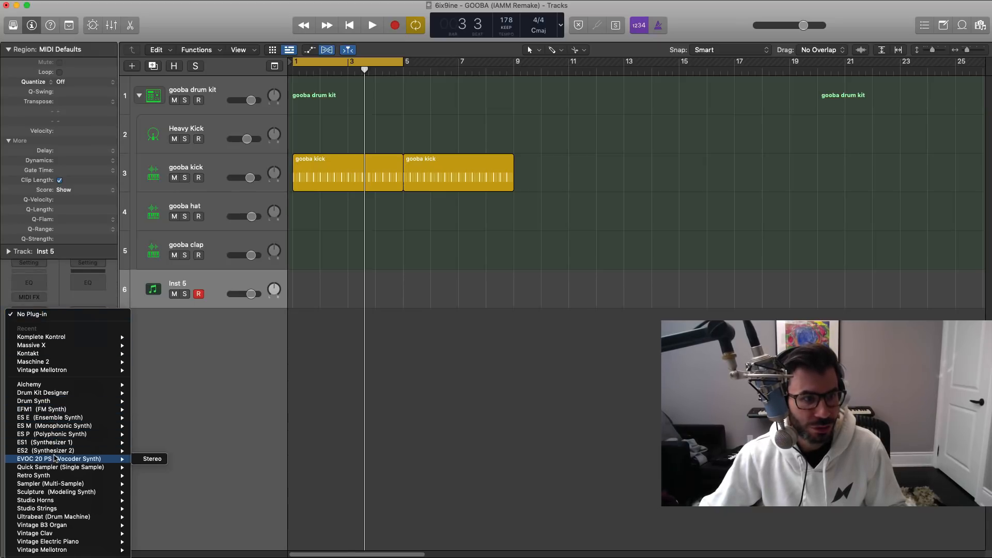
pyautogui.click(83, 452)
pyautogui.moveTo(665, 149); pyautogui.dragTo(491, 57)
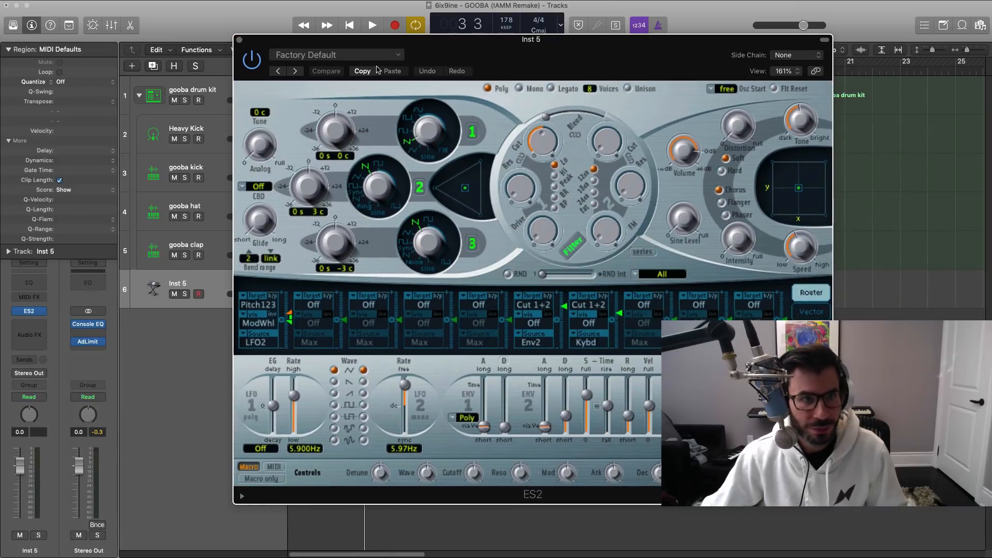
pyautogui.click(336, 54)
pyautogui.click(325, 273)
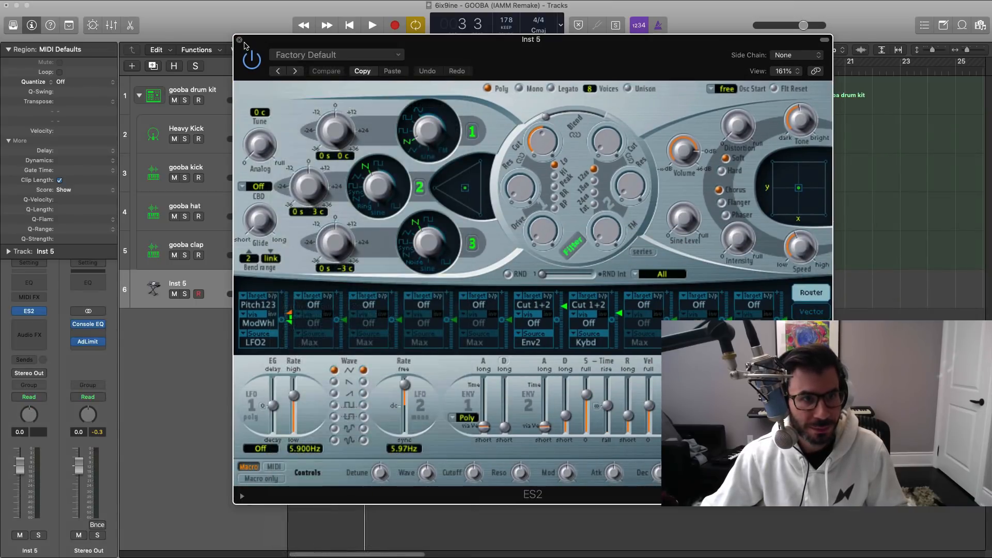
pyautogui.press('super+w')
# Create a pattern region at bar 1 of the 808 track and delete all its note rows except C2
pyautogui.rightClick(311, 287)
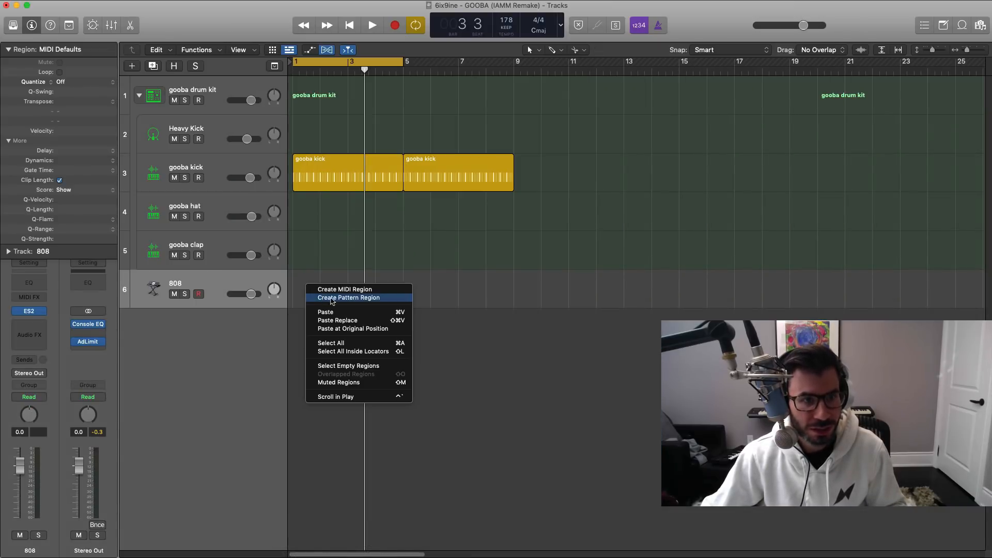
pyautogui.click(340, 299)
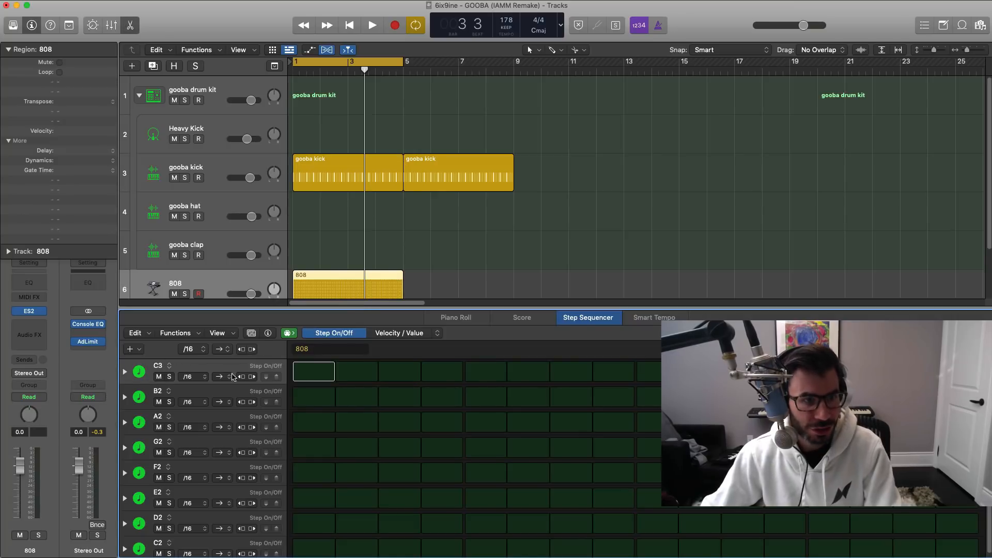
pyautogui.press('super+BackSpace')
pyautogui.press('super+BackSpace')
pyautogui.press('super+BackSpace')
pyautogui.press('super+BackSpace')
pyautogui.press('super+BackSpace')
pyautogui.press('super+BackSpace')
pyautogui.press('super+BackSpace')
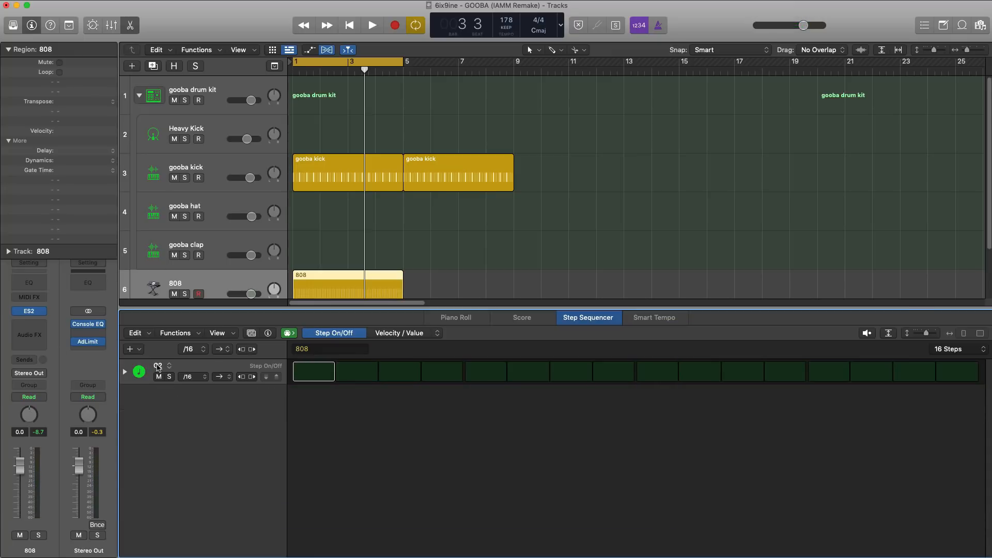
# Change the note of the 808 pattern's remaining row to D#0
pyautogui.click(158, 368)
pyautogui.moveTo(209, 379)
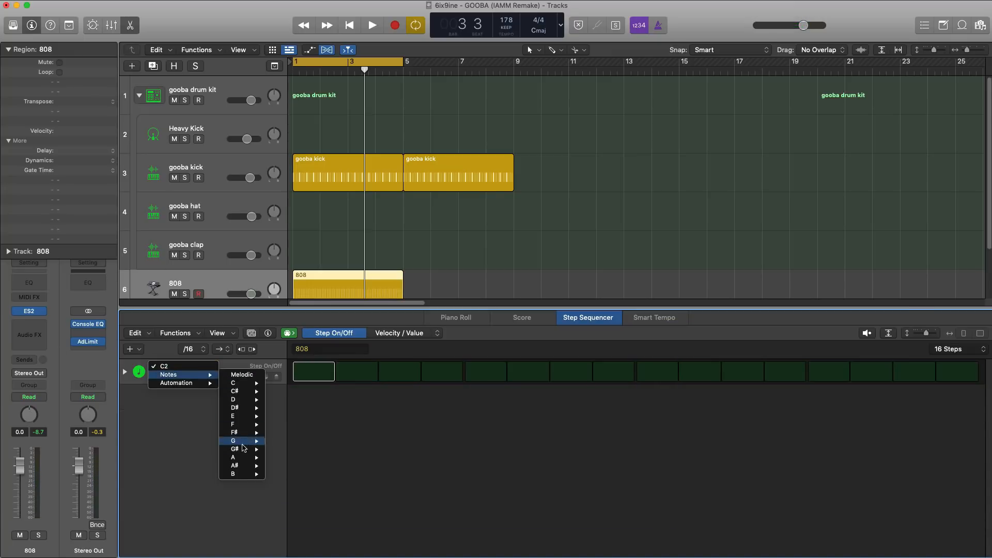
pyautogui.moveTo(250, 412)
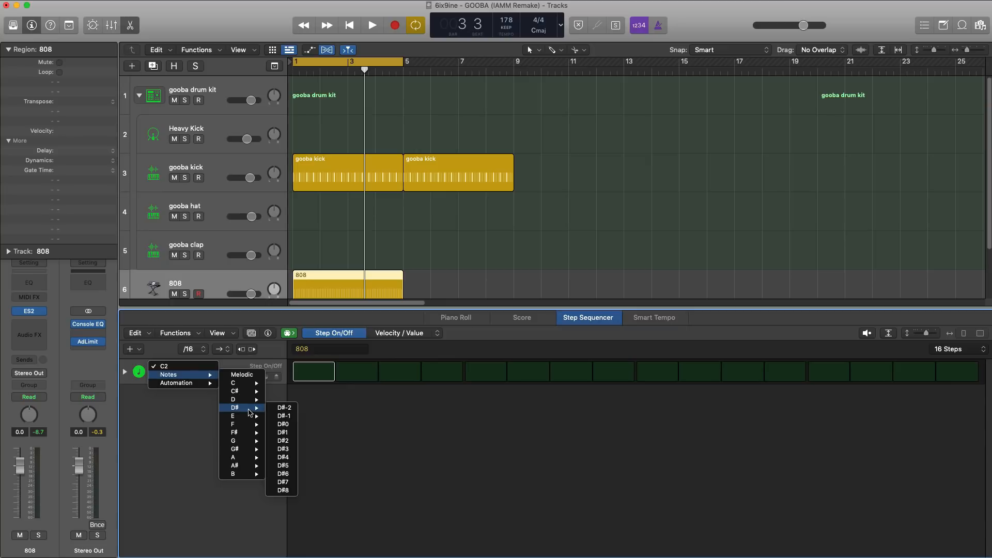
pyautogui.click(295, 425)
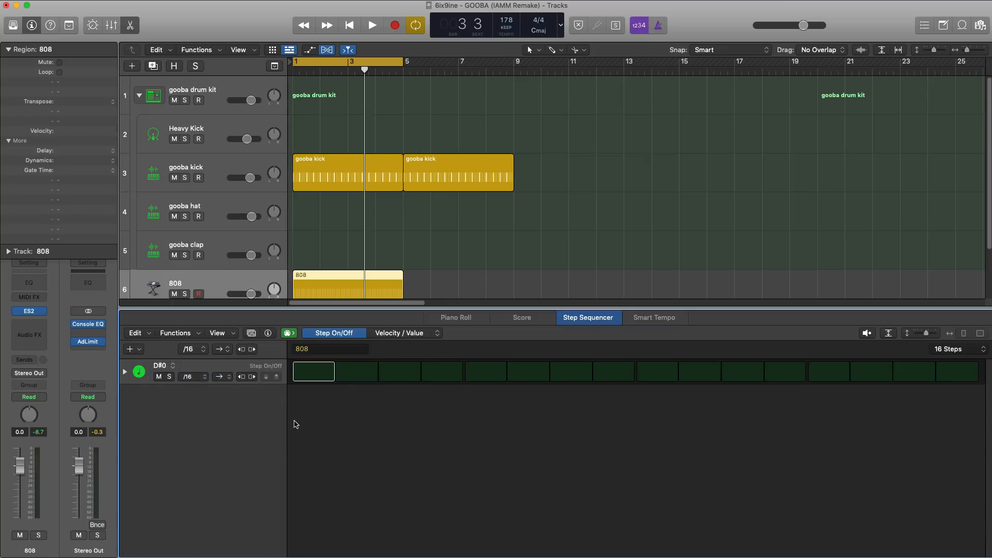
# Activate steps 1, 5, 9 and 13 of the D#0 row and play the 808 together with the kick
pyautogui.click(312, 376)
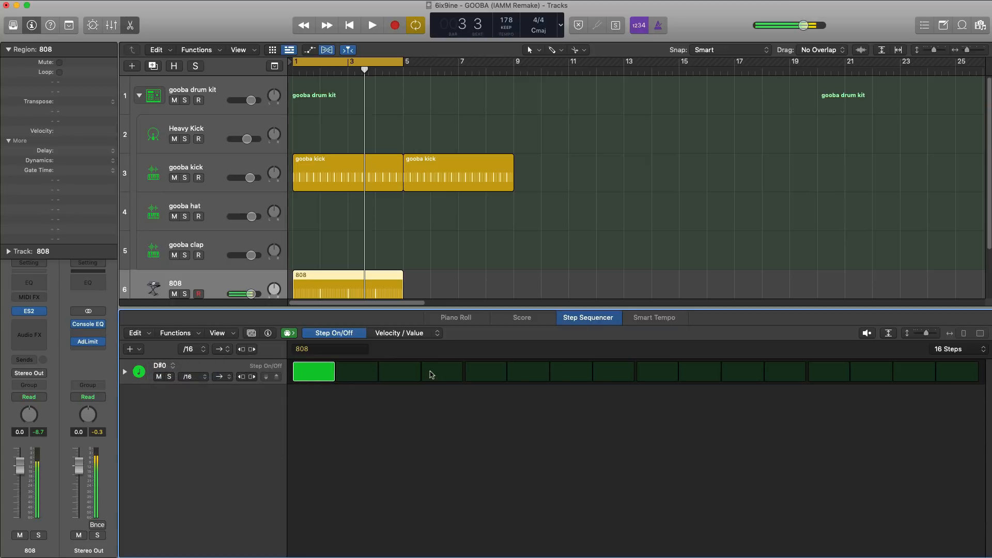
pyautogui.click(486, 372)
pyautogui.click(657, 372)
pyautogui.click(829, 373)
pyautogui.press('space')
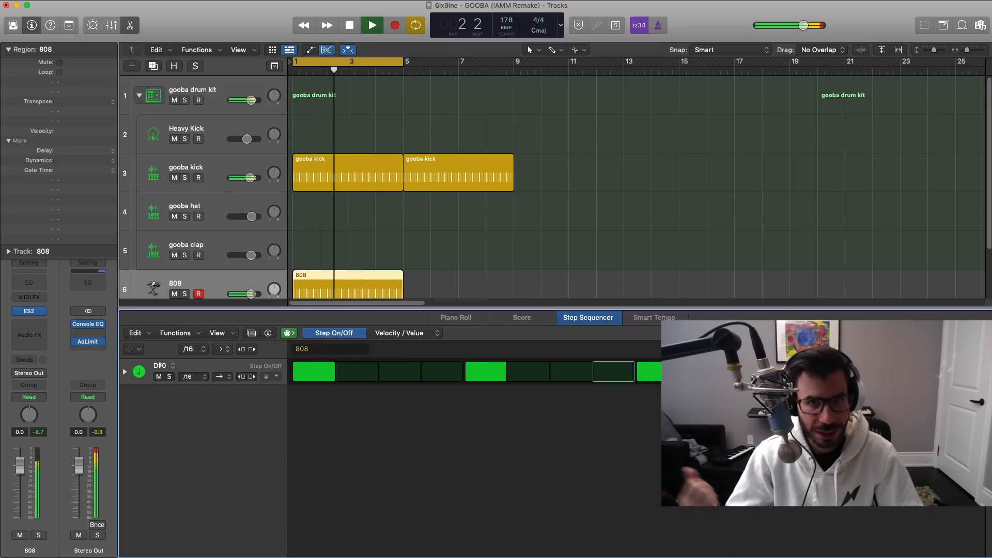
pyautogui.press('space')
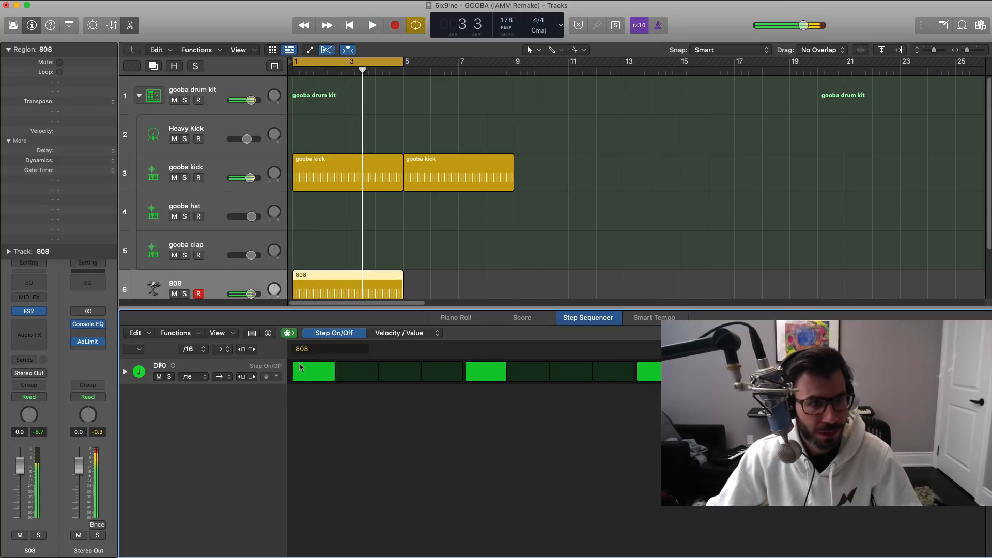
# Raise the filter Drive slightly in the 808 track's ES2 synthesizer while the loop plays
pyautogui.click(29, 310)
pyautogui.moveTo(576, 55); pyautogui.dragTo(559, 48)
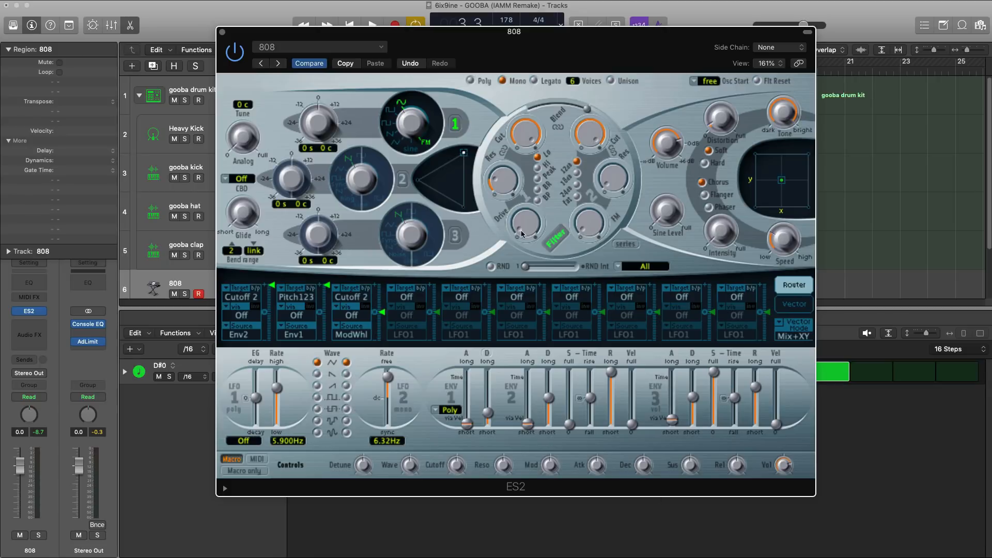
pyautogui.press('space')
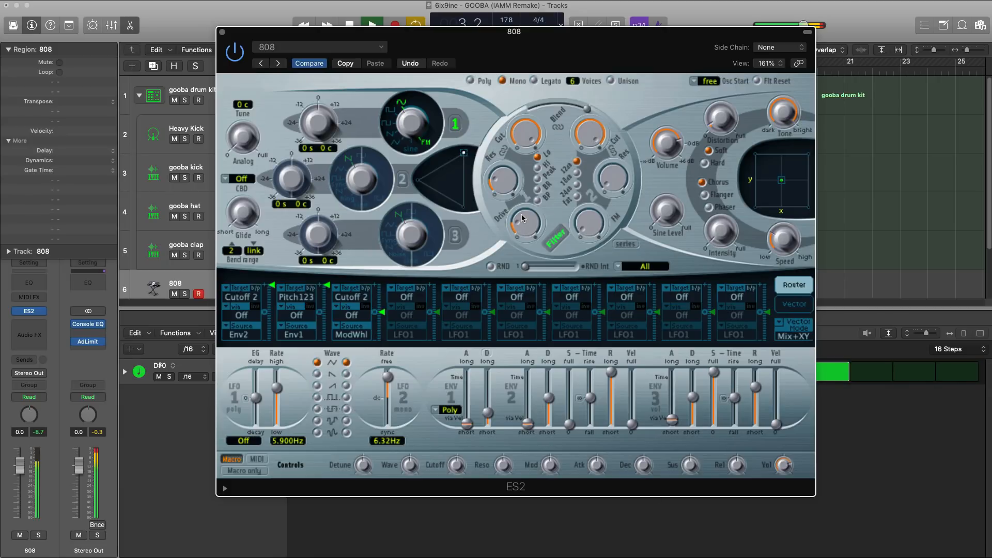
pyautogui.moveTo(523, 218); pyautogui.dragTo(519, 205)
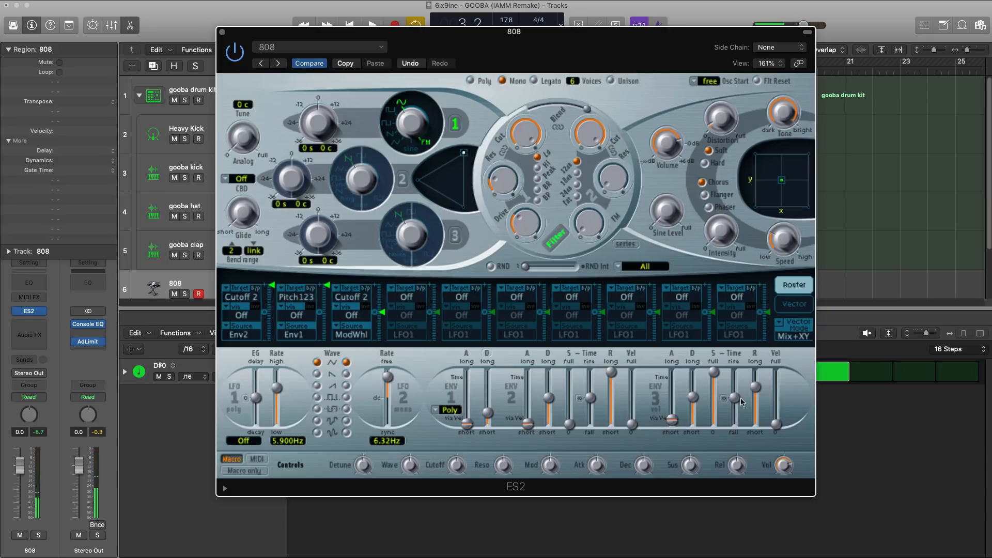
# Shorten the release of envelope 3 in ES2 slightly during playback, then close the synthesizer
pyautogui.press('space')
pyautogui.moveTo(753, 391); pyautogui.dragTo(754, 394)
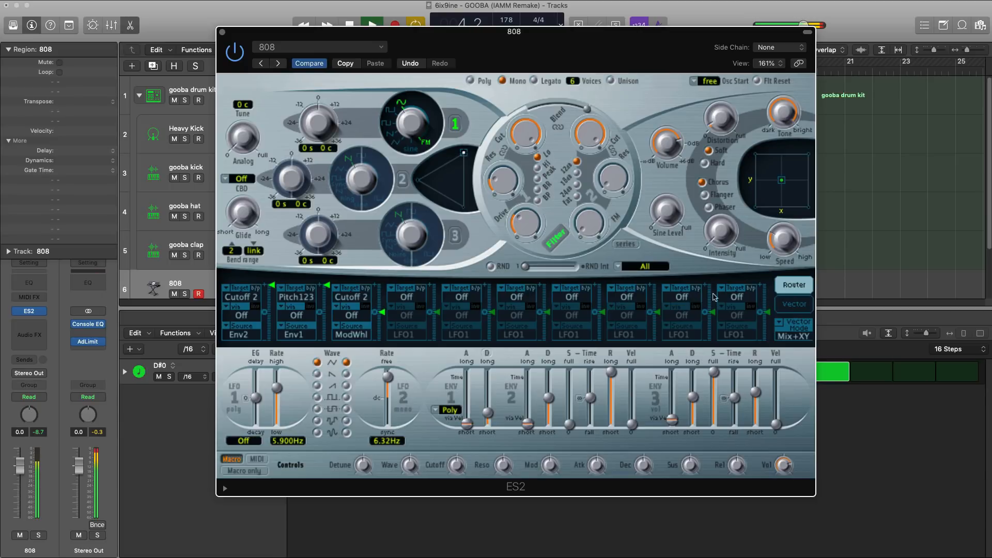
pyautogui.press('space')
pyautogui.click(222, 32)
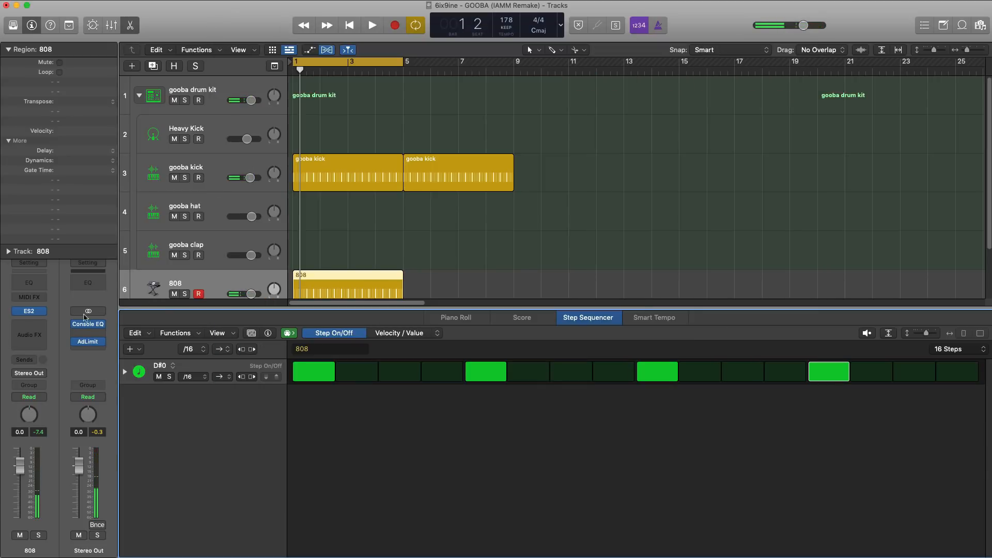
# Add a Channel EQ to the 808 track, enable its high cut filter and set it to 133 Hz during playback
pyautogui.click(30, 283)
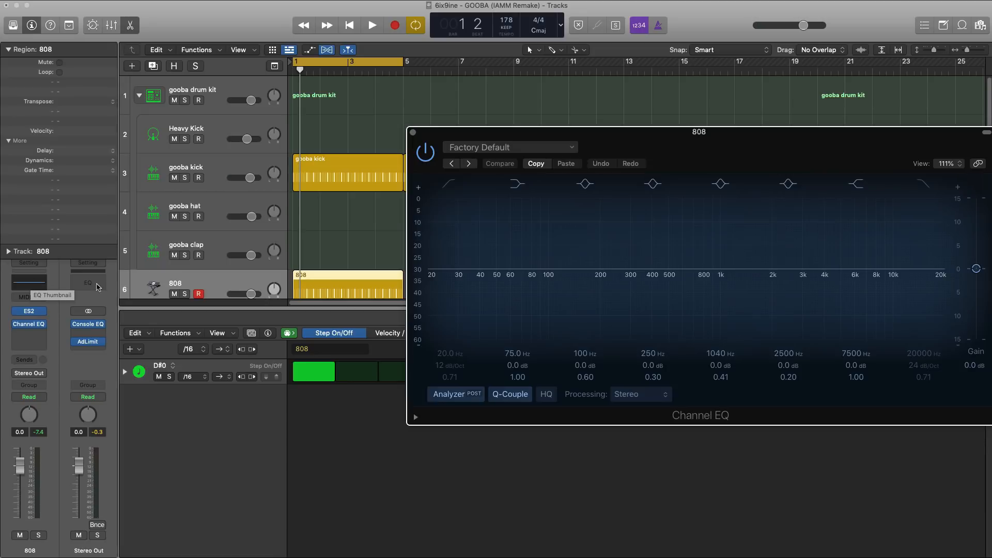
pyautogui.moveTo(711, 153); pyautogui.dragTo(538, 116)
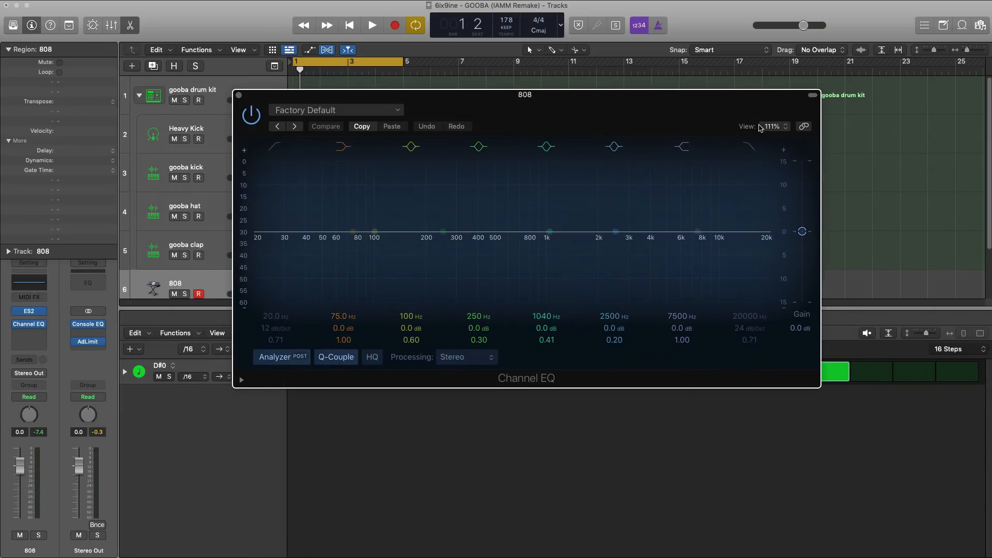
pyautogui.click(746, 147)
pyautogui.press('space')
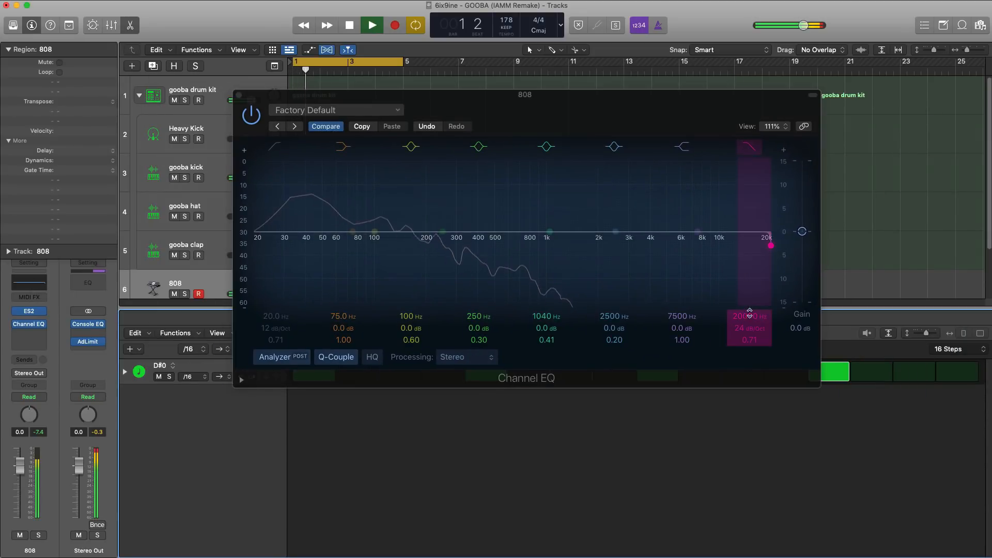
pyautogui.moveTo(749, 230); pyautogui.dragTo(396, 246)
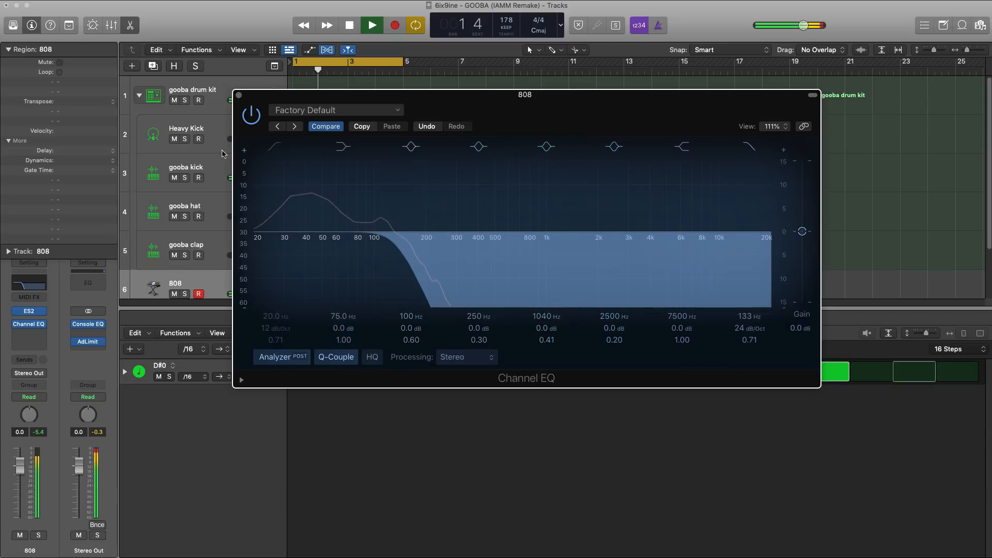
pyautogui.press('space')
# Enable the 808 EQ's low cut filter, set it to 37.4 Hz with a 48 dB/Oct slope, and play the loop
pyautogui.click(276, 145)
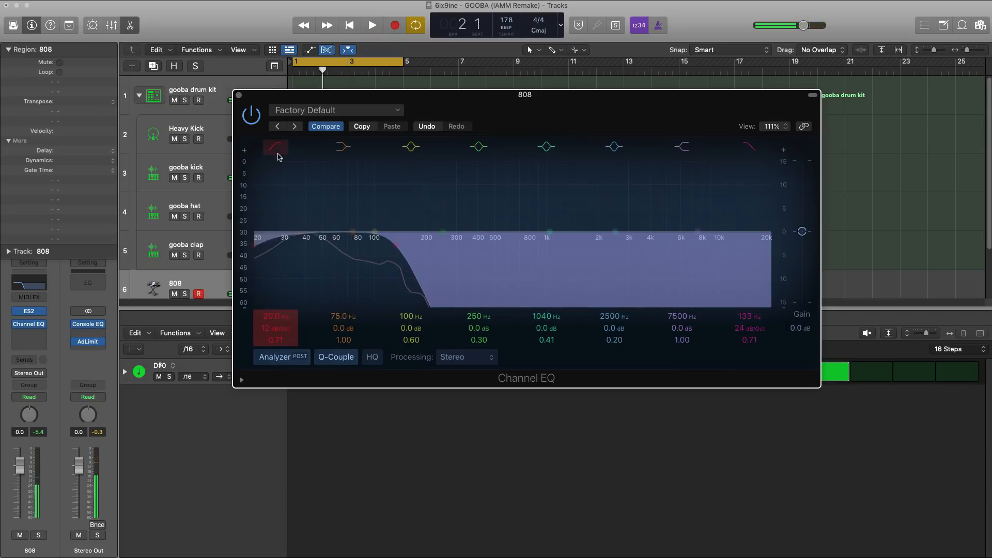
pyautogui.moveTo(259, 317)
pyautogui.mouseDown()
pyautogui.moveTo(277, 317)
pyautogui.moveTo(268, 311)
pyautogui.mouseUp()
pyautogui.press('space')
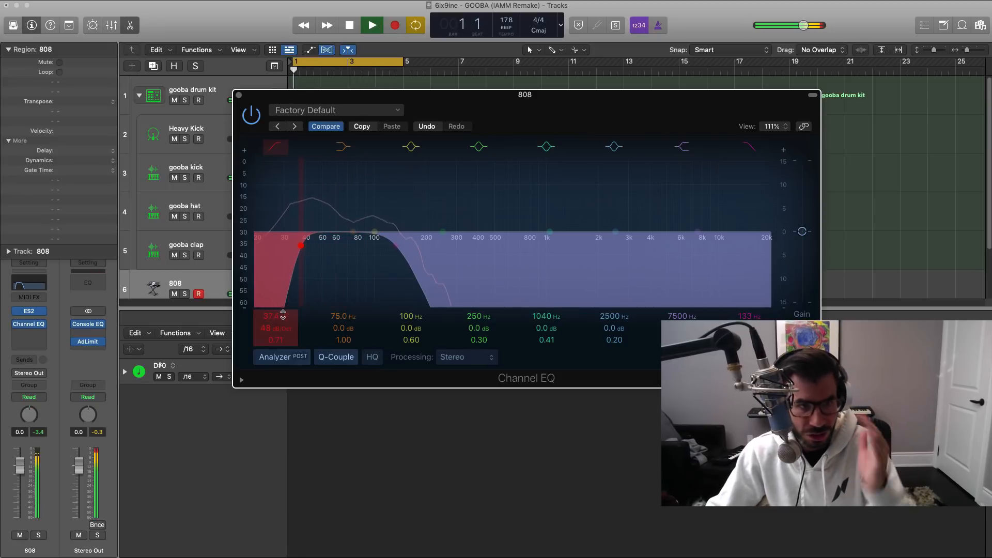
# Bypass and re-enable the 808's Channel EQ to compare the sound during playback, and close the EQ
pyautogui.click(250, 114)
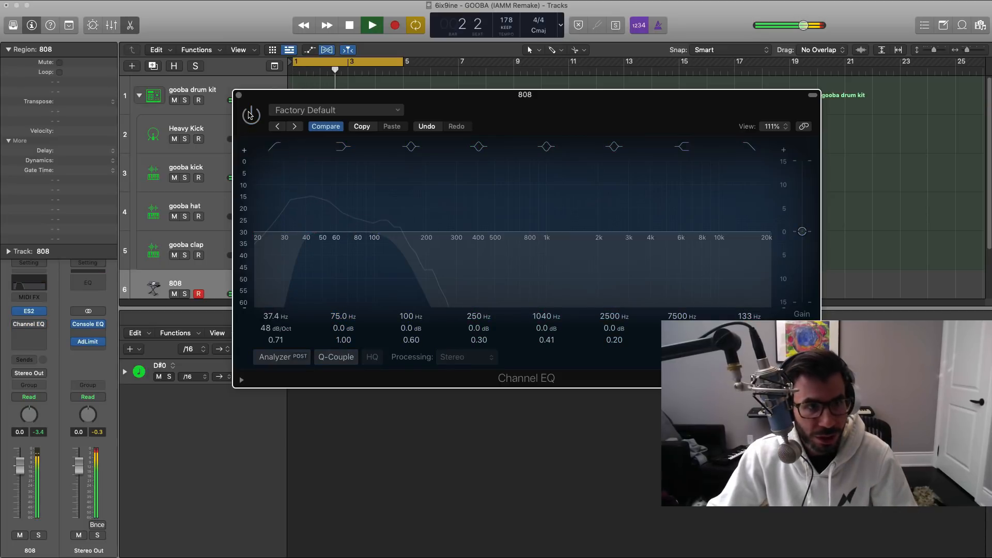
pyautogui.click(250, 114)
pyautogui.click(238, 94)
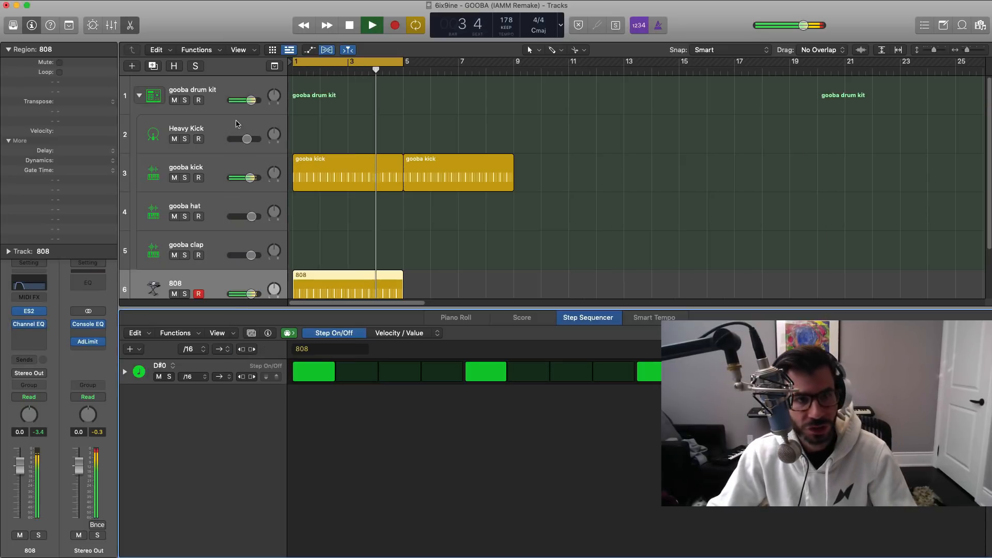
# Repeat the 808 region once with the editor closed and lower the 808 track's volume to -0.4 dB
pyautogui.press('e')
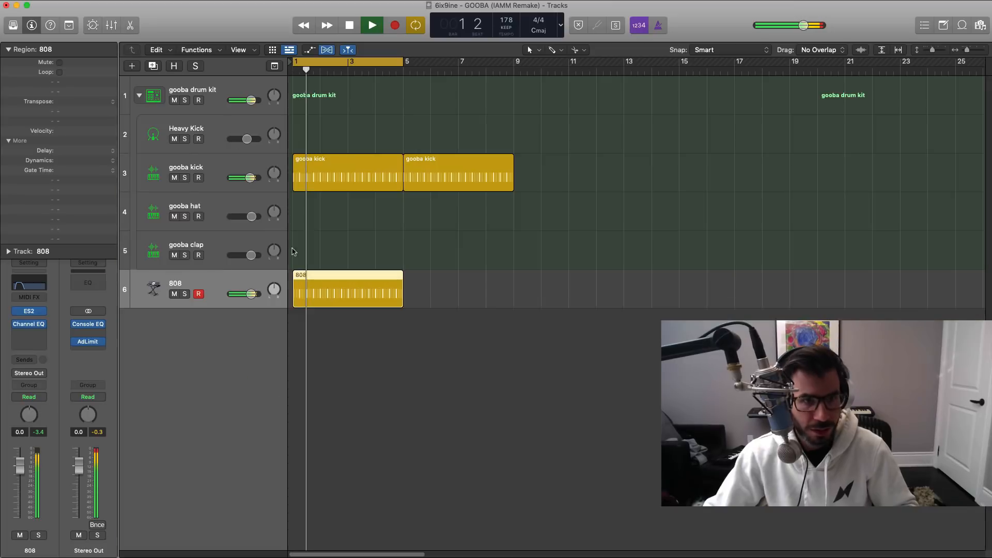
pyautogui.press('super+r')
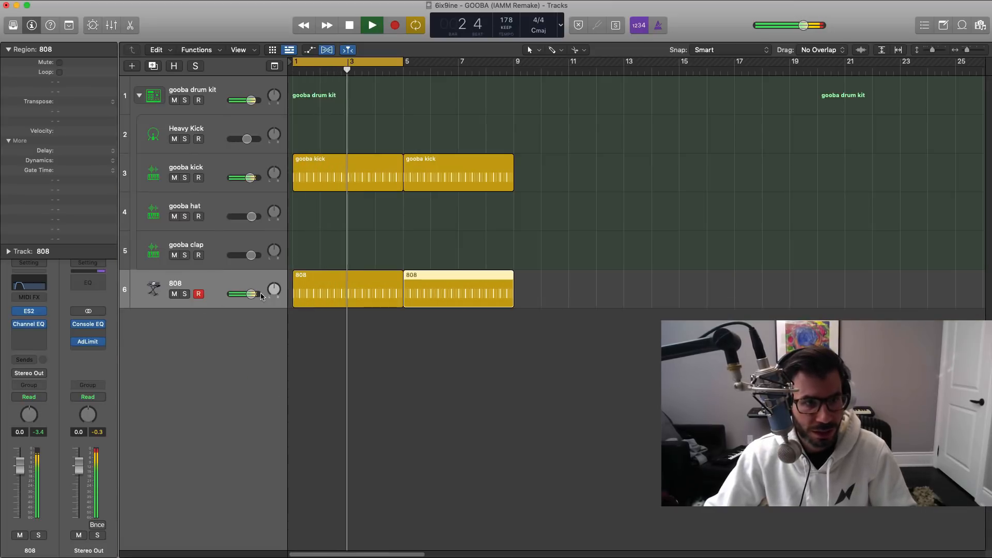
pyautogui.moveTo(251, 294); pyautogui.dragTo(246, 294)
pyautogui.press('space')
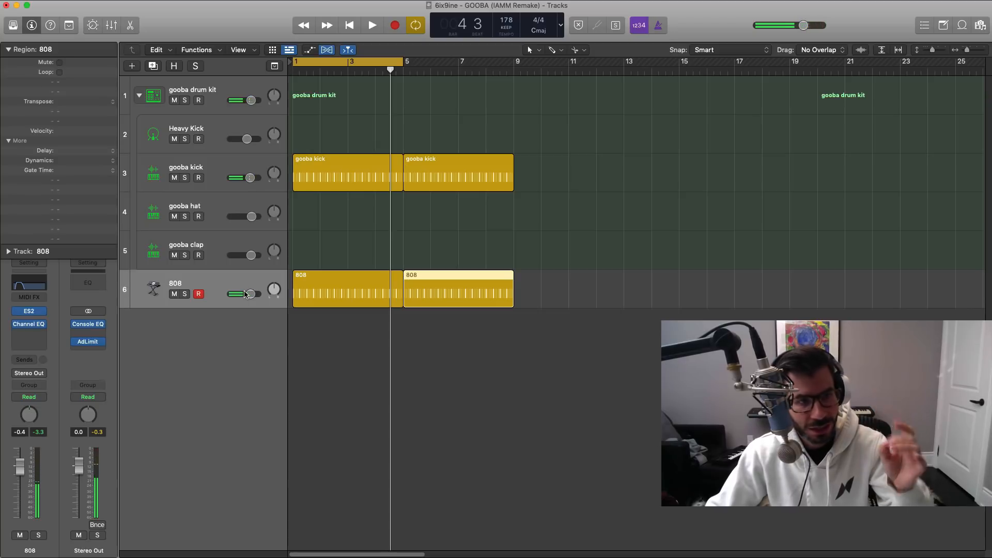
pyautogui.press('space')
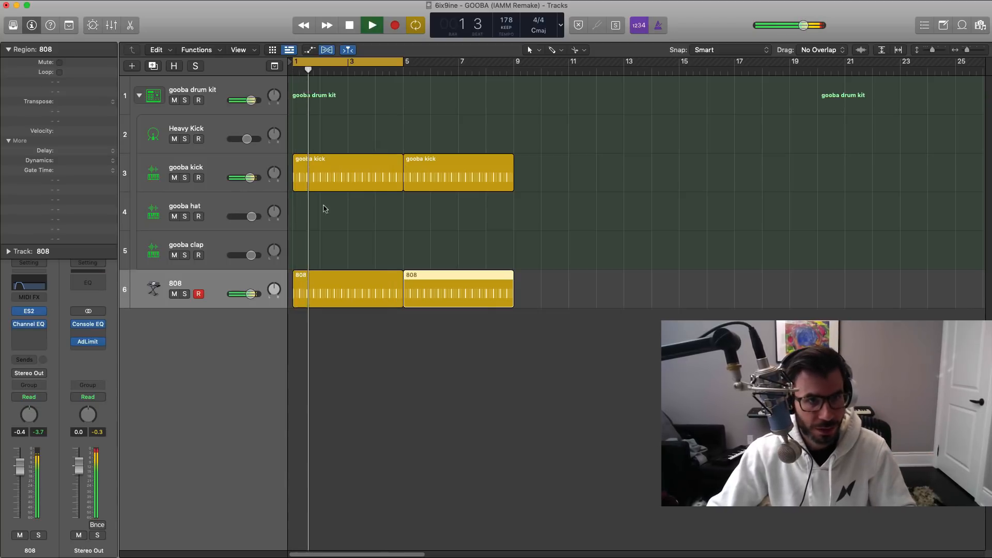
# Move the cycle range to bars 9 to 13 and repeat the second kick and 808 regions into it
pyautogui.moveTo(357, 64); pyautogui.dragTo(573, 73)
pyautogui.moveTo(556, 359); pyautogui.dragTo(452, 177)
pyautogui.press('super+r')
pyautogui.click(408, 209)
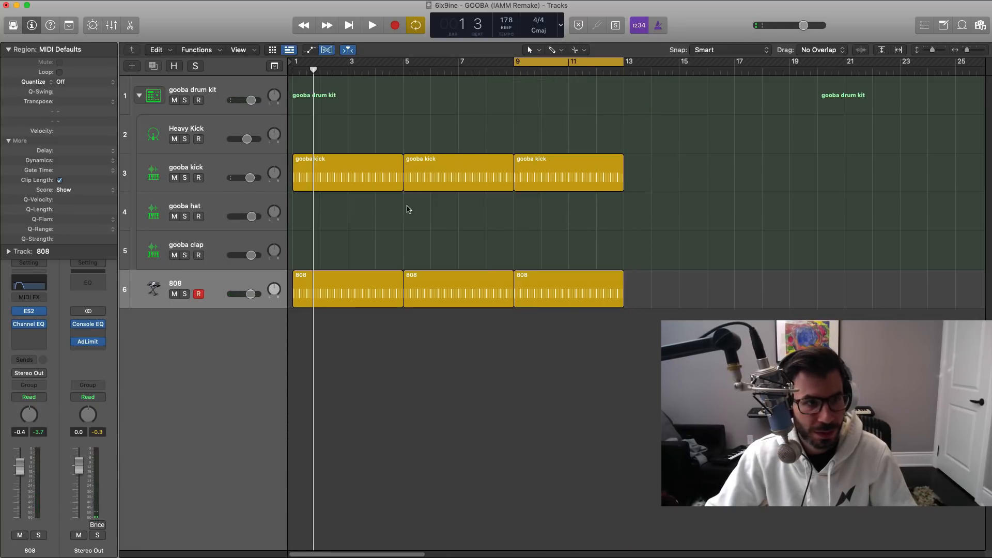
# Create a new software instrument track below the 808 and load the Steinway Grand Piano patch from the Library
pyautogui.click(131, 66)
pyautogui.press('Return')
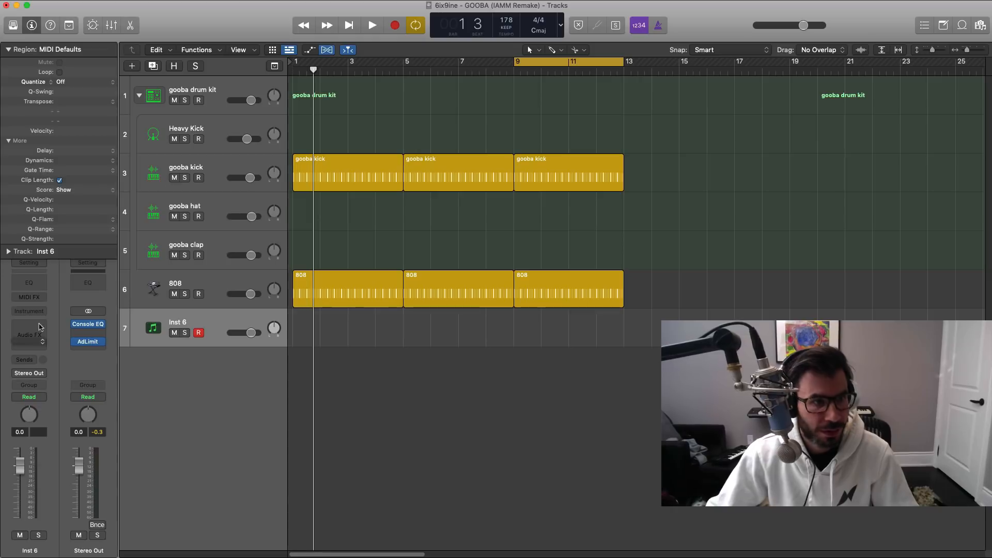
pyautogui.click(13, 25)
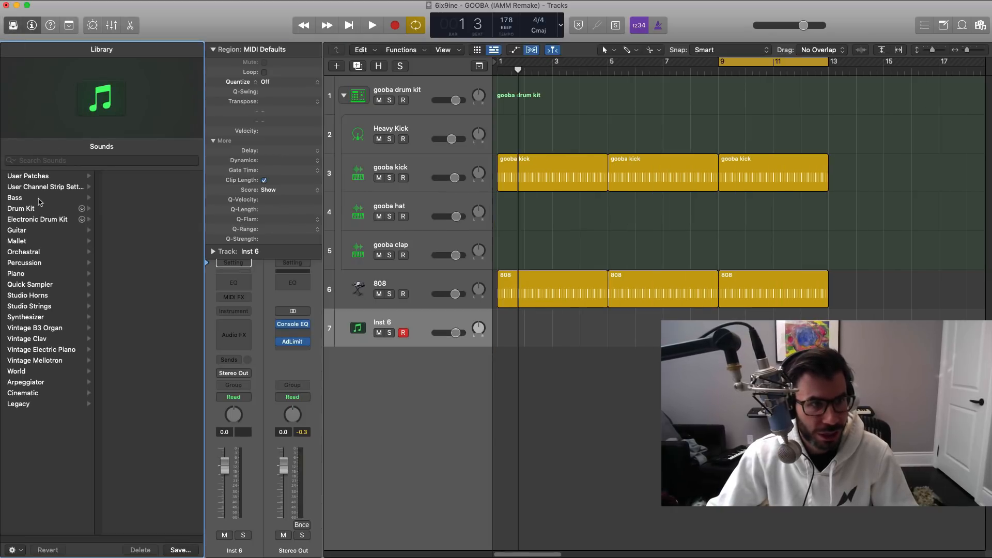
pyautogui.click(40, 273)
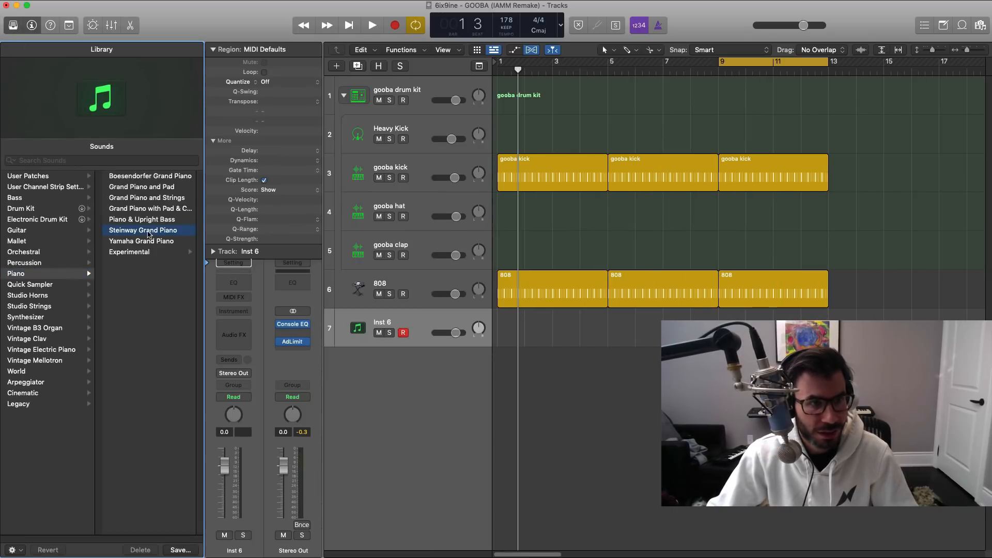
pyautogui.click(13, 26)
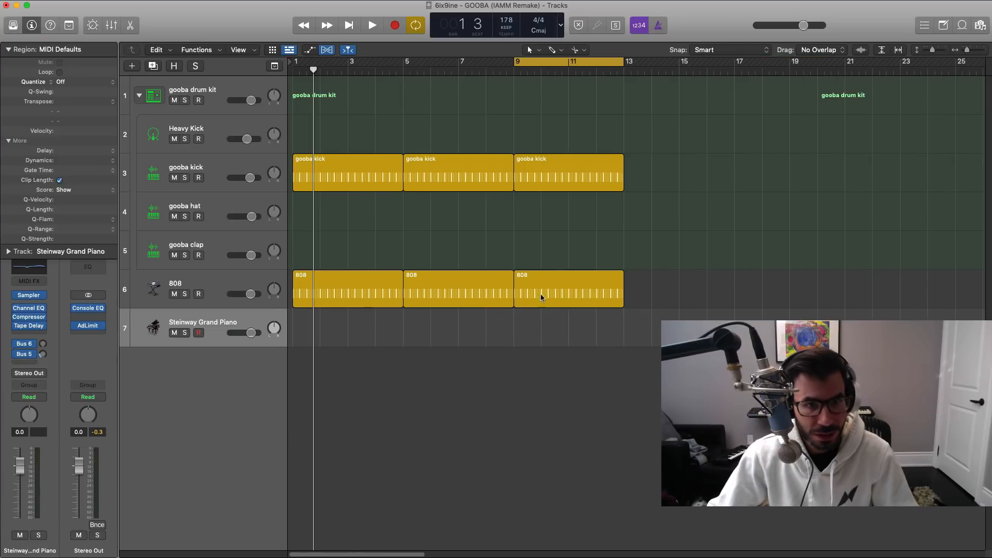
# Create an empty MIDI region on the piano track spanning bars 9 to 13 and open it in the Piano Roll
pyautogui.keyDown('super'); pyautogui.click(531, 330); pyautogui.keyUp('super')
pyautogui.moveTo(538, 337); pyautogui.dragTo(617, 330)
pyautogui.doubleClick(598, 326)
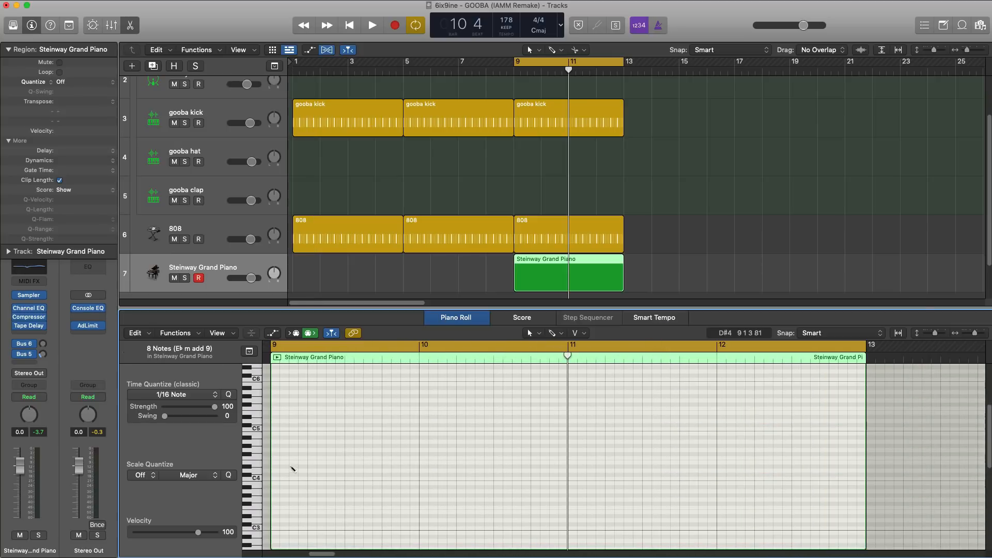
# Add one-beat piano notes D#4 and D#5 at the start of bar 9 and play them with the beat
pyautogui.click(275, 466)
pyautogui.click(277, 417)
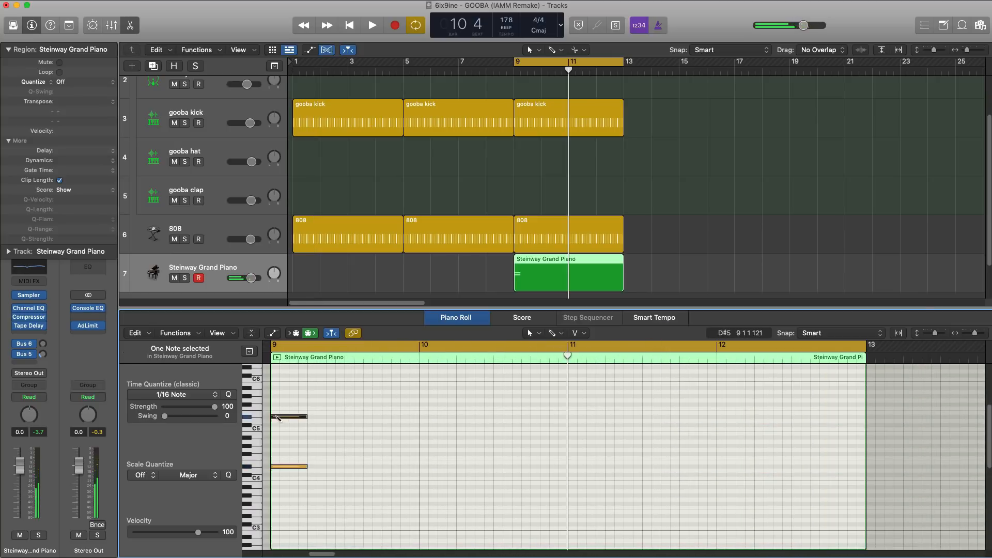
pyautogui.press('space')
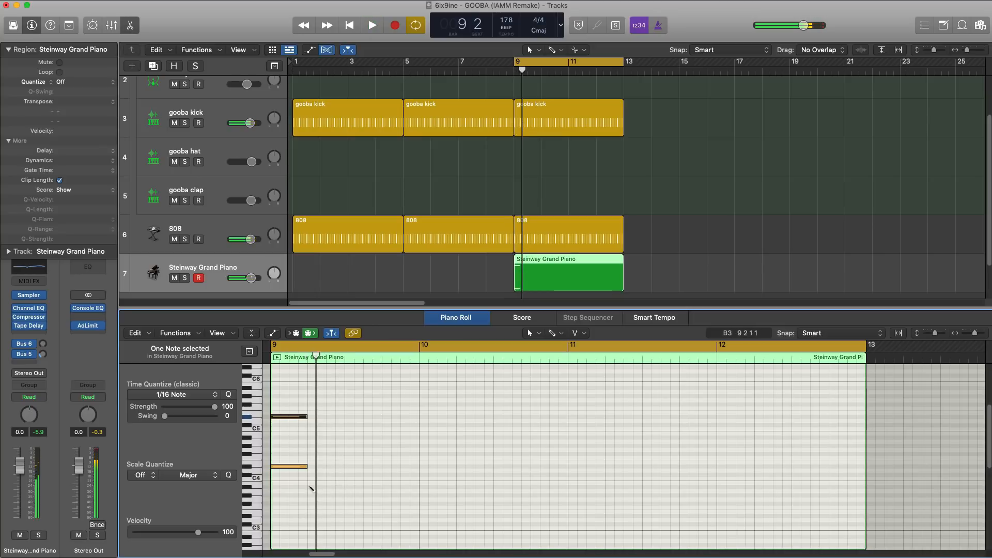
# Add one-beat piano notes A#3, A#4 and A#5 on beat 2 of bar 9 and listen to the loop
pyautogui.click(327, 487)
pyautogui.press('space')
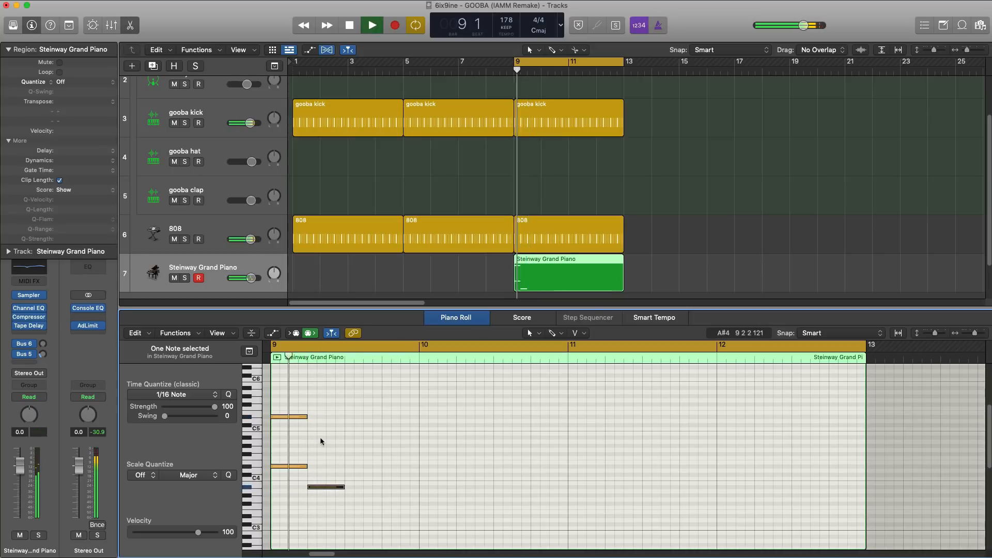
pyautogui.click(320, 438)
pyautogui.scroll(1, 321, 449)
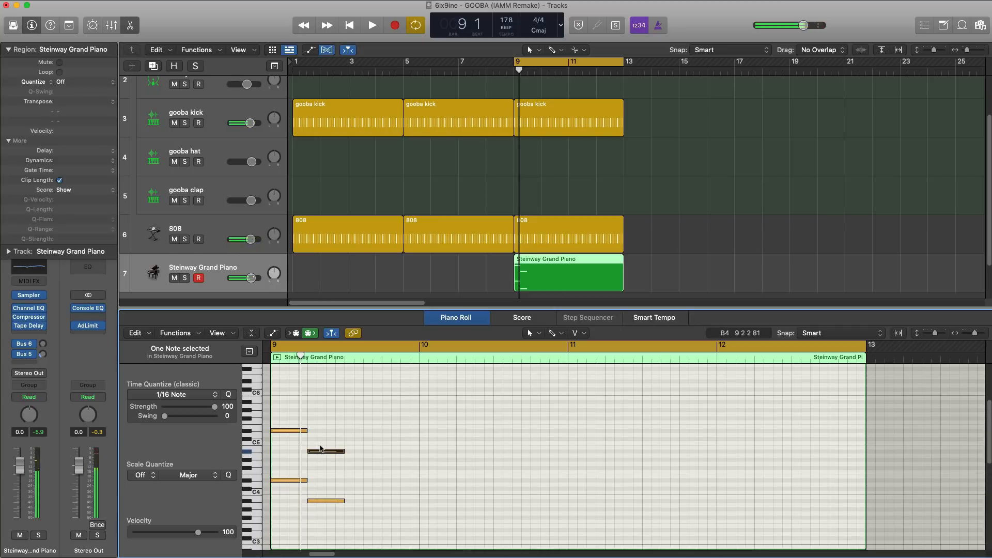
pyautogui.click(312, 402)
pyautogui.press('space')
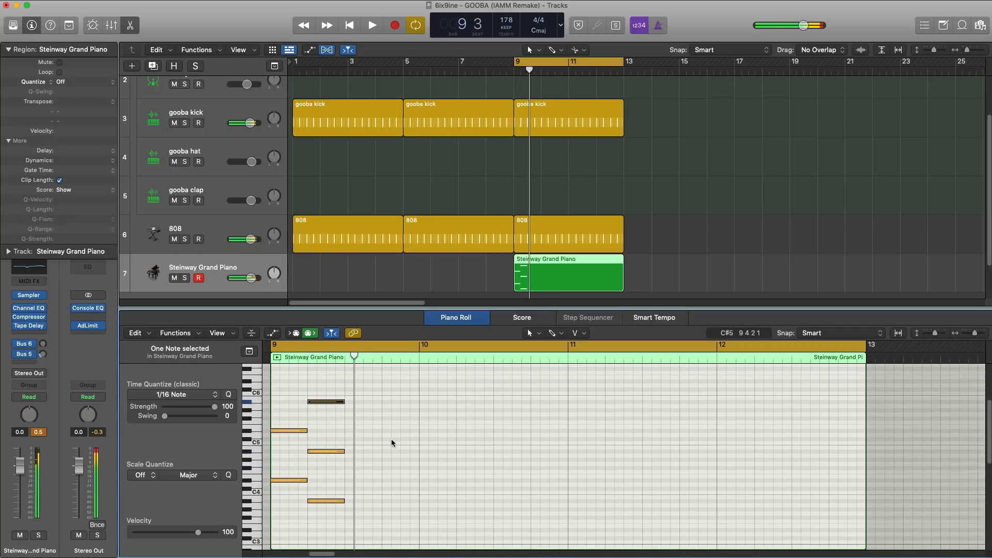
pyautogui.press('space')
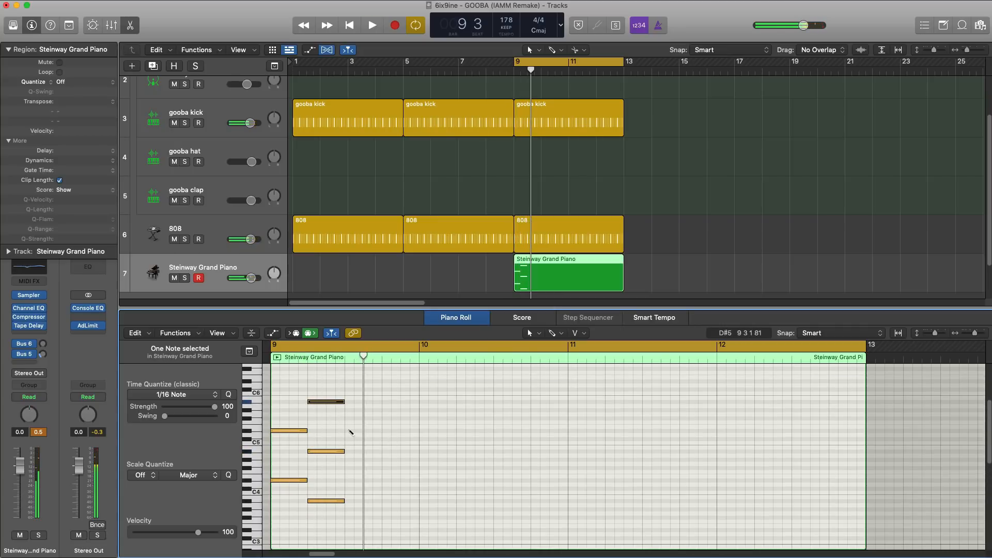
# Add piano notes E5 and D#4 on beat 3 of bar 9 and lower the upper one to D#5
pyautogui.click(350, 427)
pyautogui.click(351, 481)
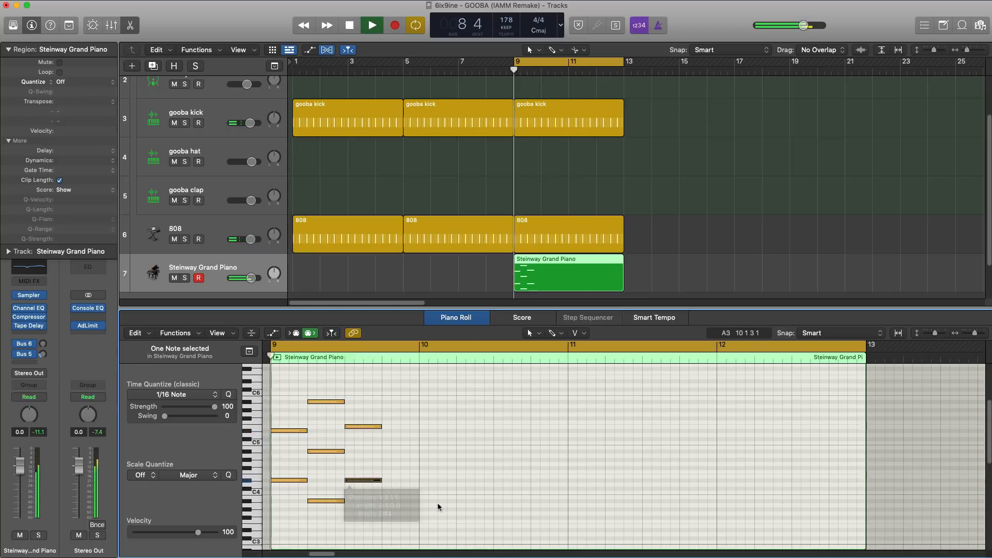
pyautogui.press('space')
pyautogui.press('space')
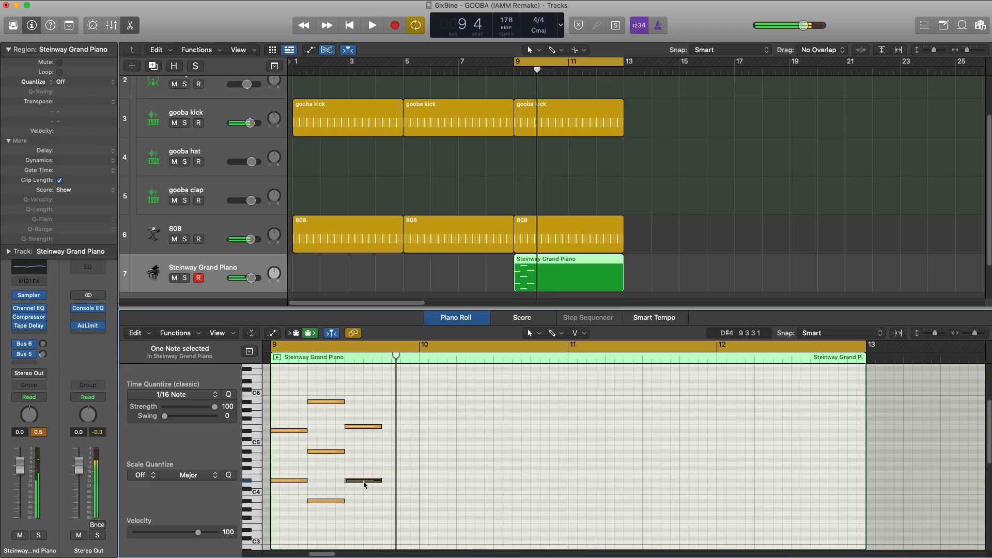
pyautogui.press('space')
pyautogui.press('space')
pyautogui.moveTo(364, 426); pyautogui.dragTo(365, 435)
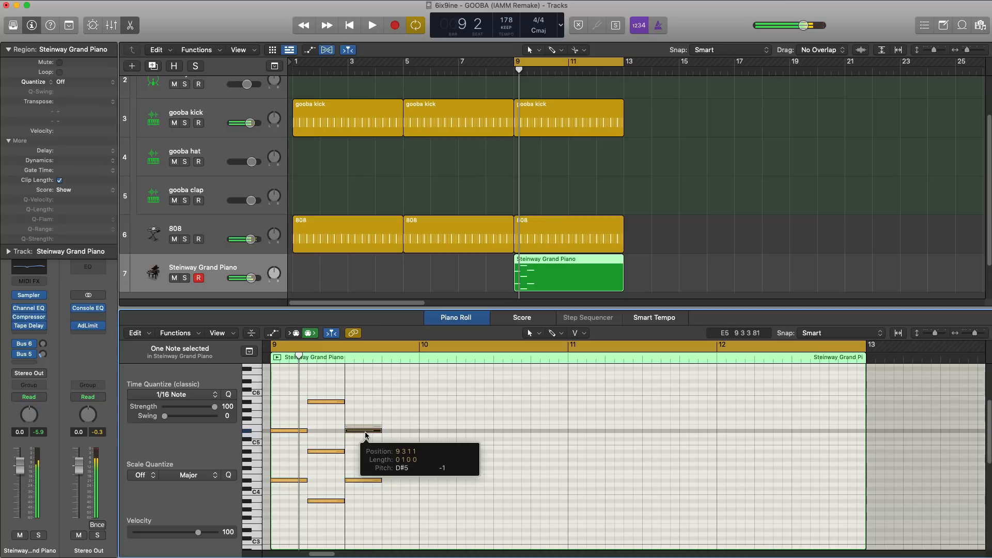
pyautogui.press('space')
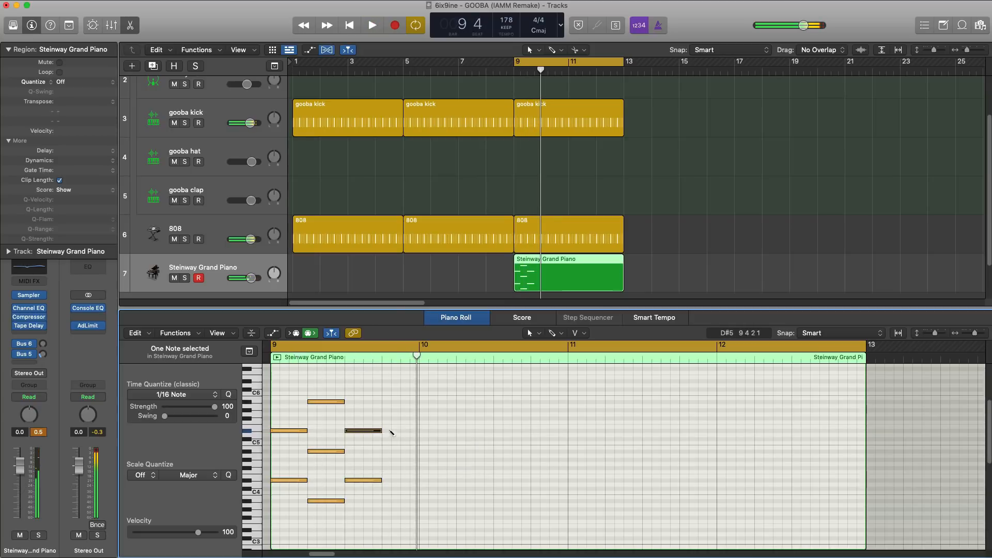
# Add piano notes F5 and F4 on beat 4 of bar 9 and repeat both on beat 1 of bar 10
pyautogui.click(387, 420)
pyautogui.moveTo(391, 423); pyautogui.dragTo(391, 429)
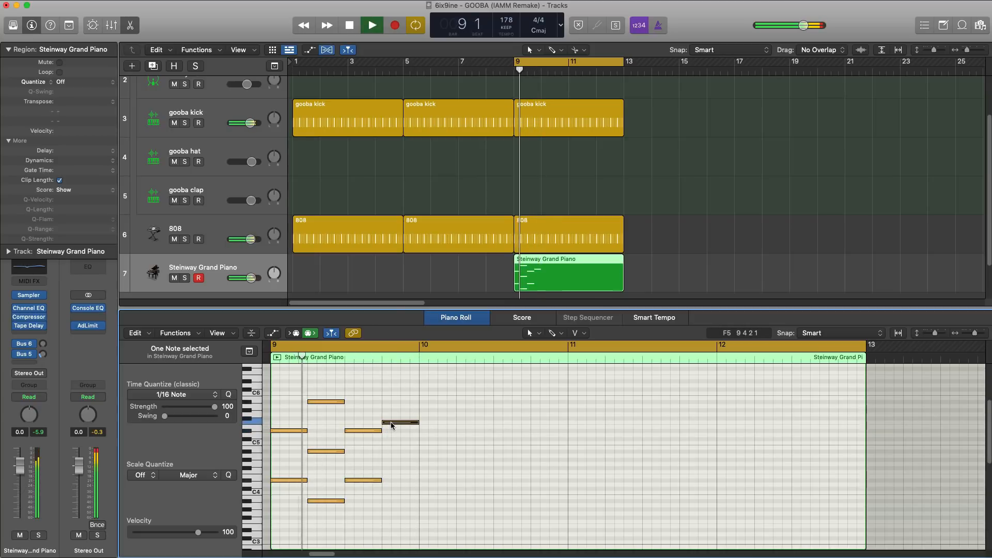
pyautogui.click(389, 467)
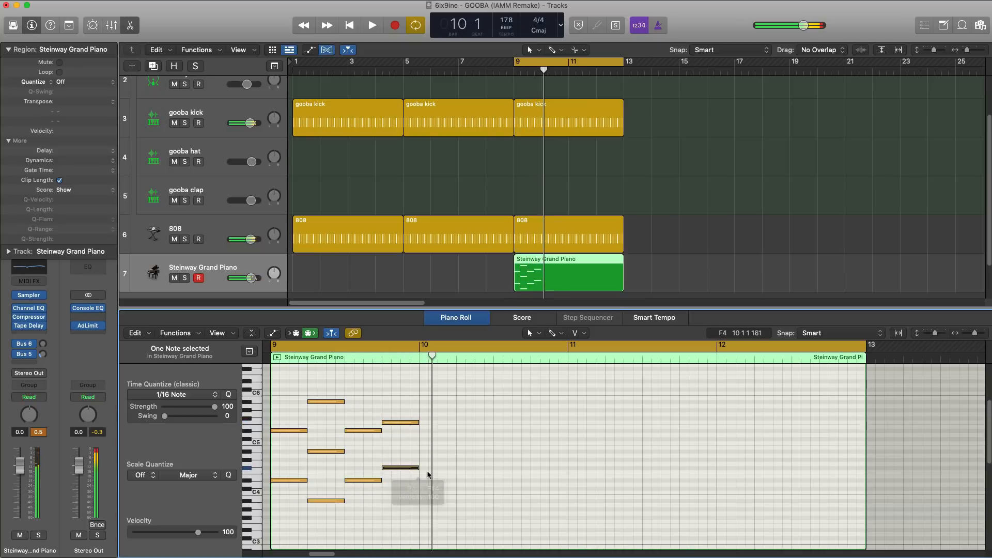
pyautogui.moveTo(395, 468); pyautogui.dragTo(399, 411)
pyautogui.press('space')
pyautogui.press('super+r')
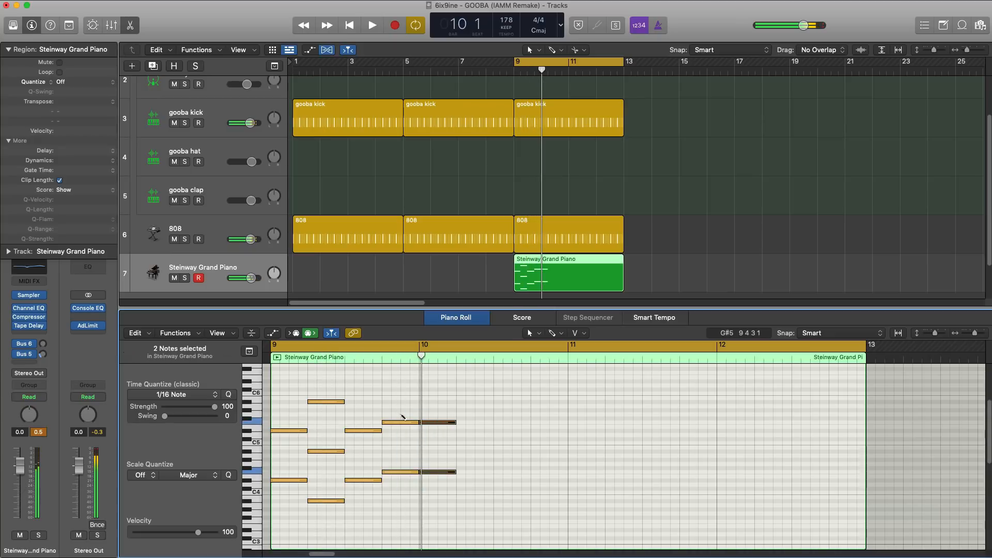
pyautogui.press('space')
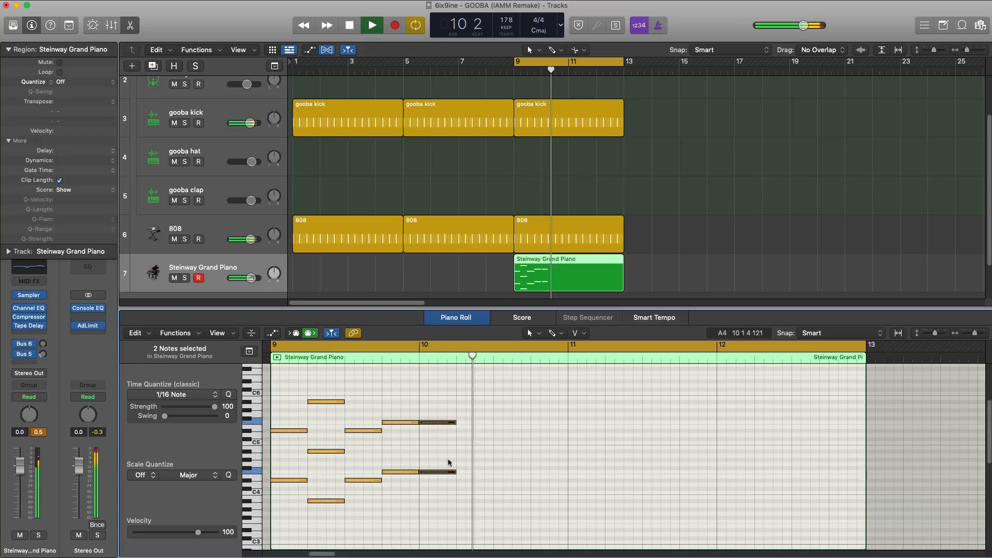
pyautogui.press('space')
# Copy the three A# notes from beat 2 of bar 9 to beat 2 of bar 10 and check them in playback
pyautogui.moveTo(312, 522); pyautogui.dragTo(484, 403)
pyautogui.press('space')
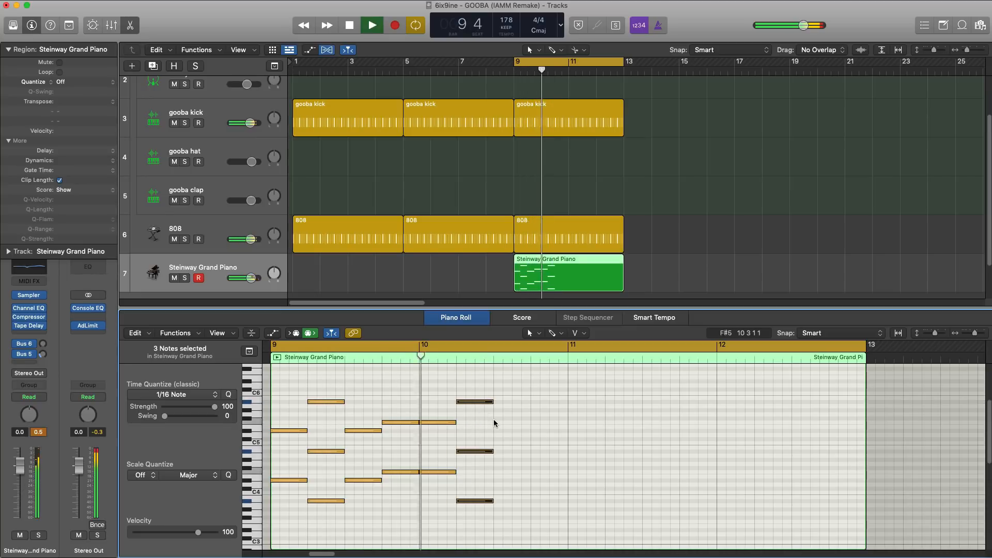
pyautogui.press('space')
pyautogui.press('space')
# Copy the F4 and F5 notes from beat 1 of bar 10 to beat 3 of that bar and play the loop
pyautogui.click(450, 478)
pyautogui.press('space')
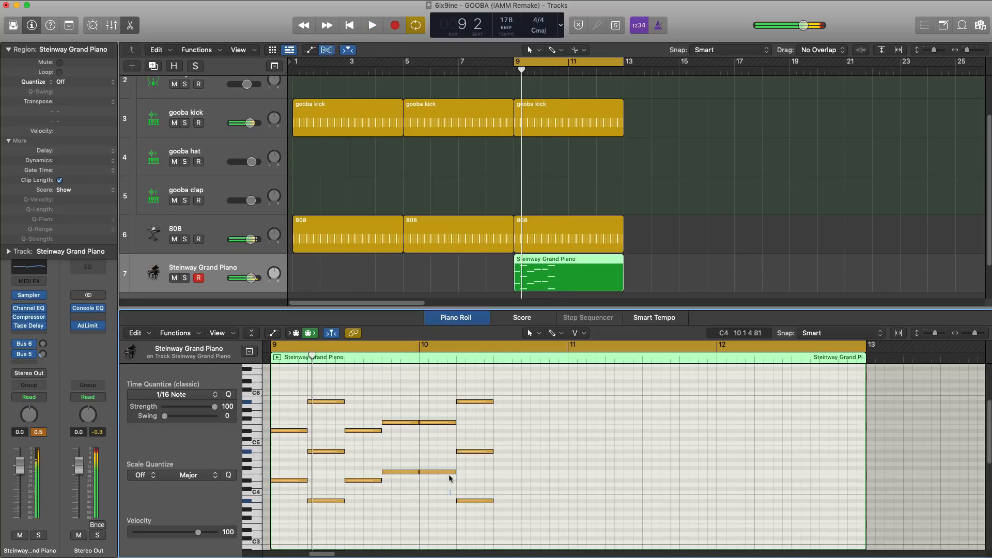
pyautogui.moveTo(445, 421); pyautogui.dragTo(520, 424)
pyautogui.press('space')
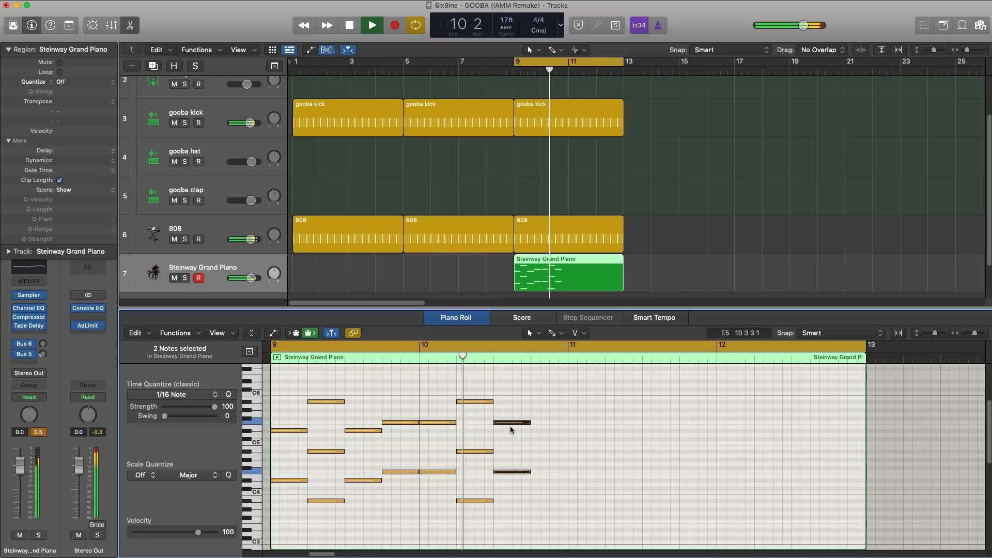
# Copy the F5 and F4 notes from beat 3 of bar 10 to beat 4 as F#5 and F#4 and check them in playback
pyautogui.press('space')
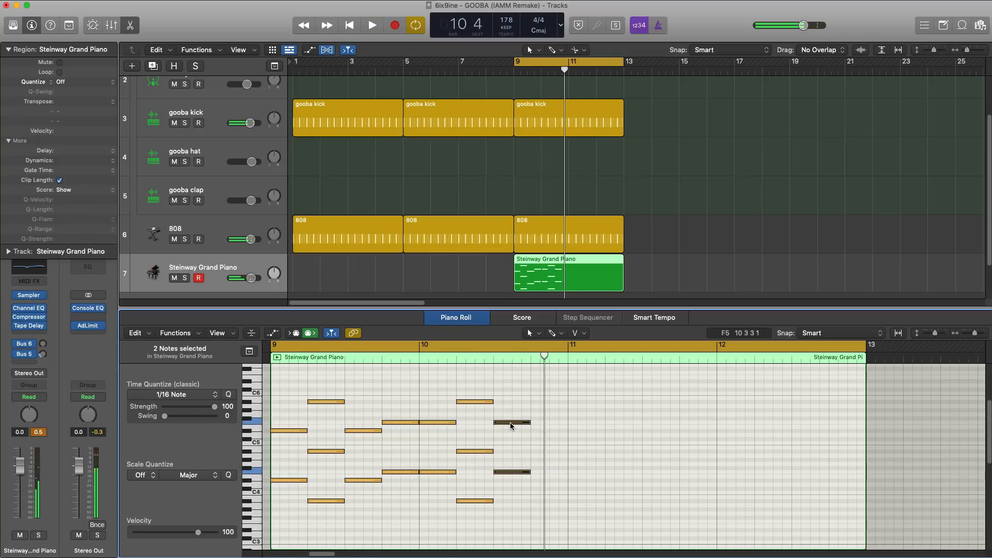
pyautogui.moveTo(511, 426); pyautogui.dragTo(550, 422)
pyautogui.press('space')
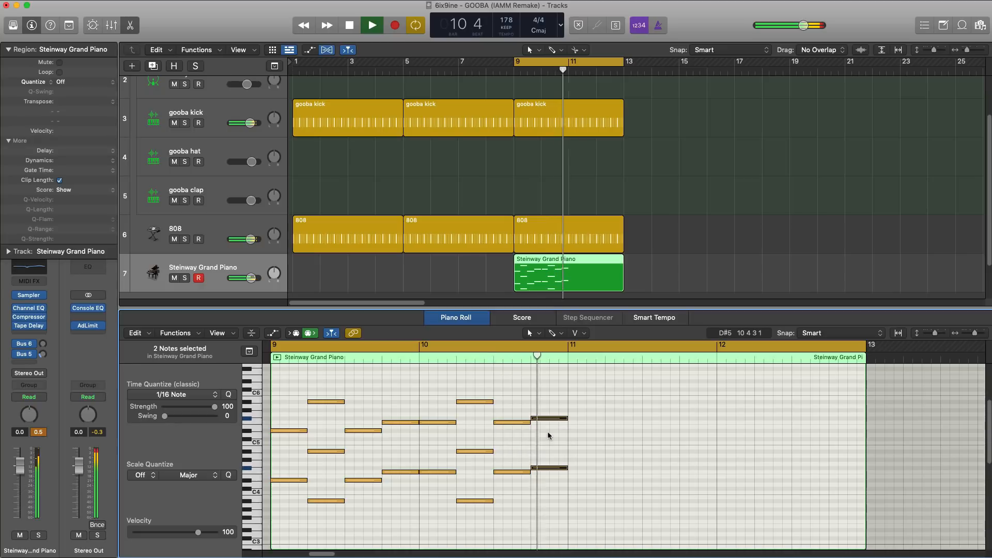
pyautogui.press('space')
# Duplicate all piano notes of bars 9 and 10 into bars 11 and 12 and play the loop
pyautogui.moveTo(635, 515); pyautogui.dragTo(277, 396)
pyautogui.press('super+c')
pyautogui.press('super+v')
pyautogui.press('space')
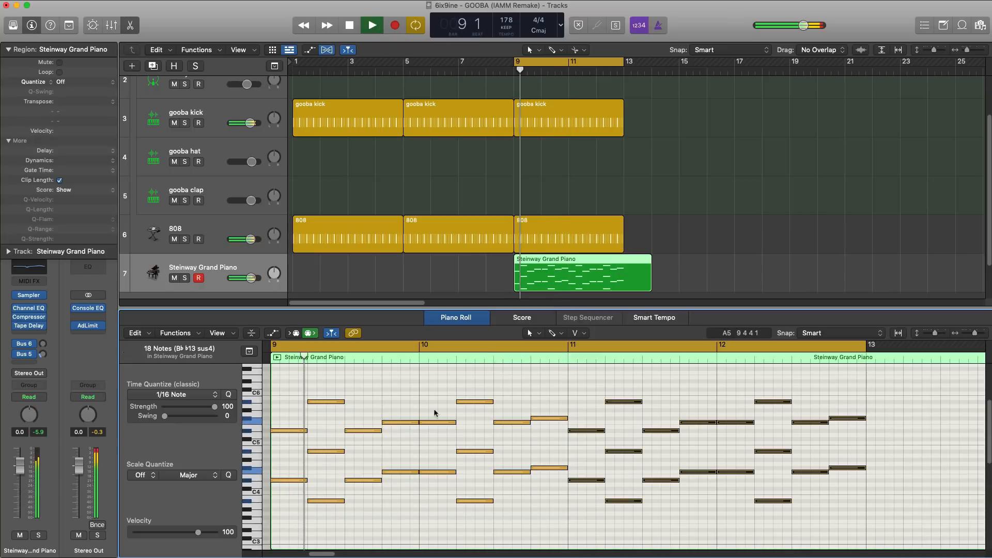
# Split the Steinway Grand Piano region at bar 13 and delete the empty part after it
pyautogui.keyDown('super'); pyautogui.click(624, 264); pyautogui.keyUp('super')
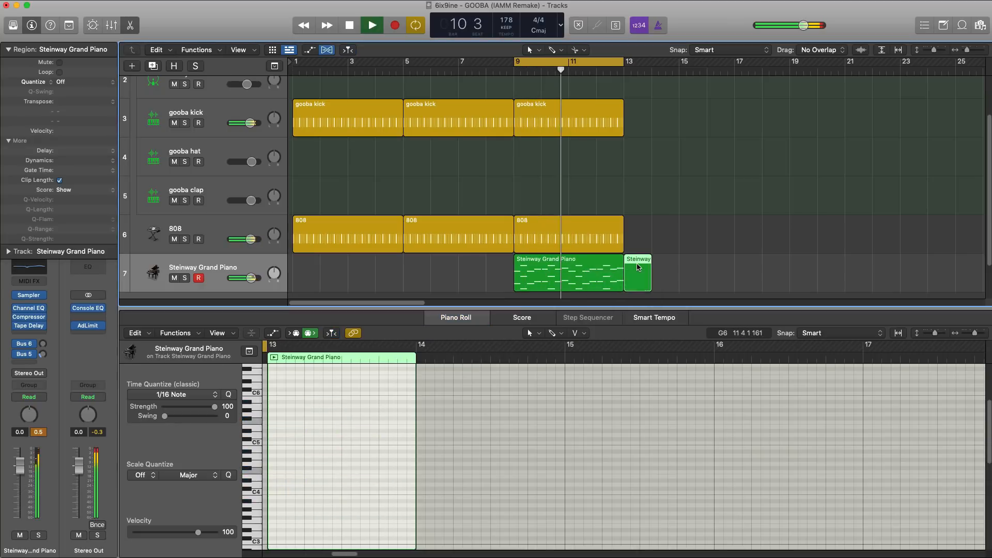
pyautogui.press('Delete')
pyautogui.click(597, 272)
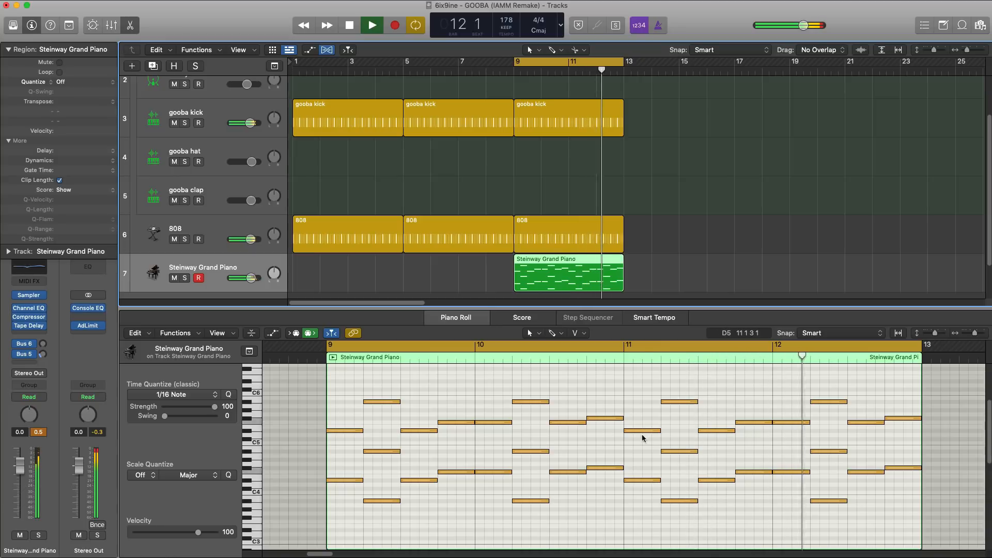
# Swap the last two note pairs of bar 12, putting F#5 and F#4 on beat 3 and F5 and F4 on beat 4
pyautogui.press('space')
pyautogui.click(851, 419)
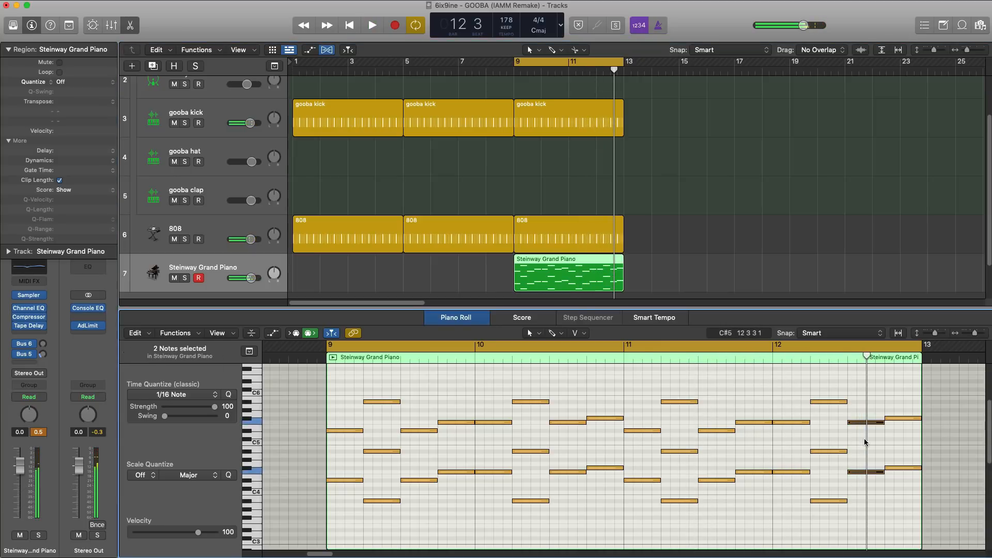
pyautogui.moveTo(858, 419); pyautogui.dragTo(891, 425)
pyautogui.click(900, 469)
pyautogui.press('space')
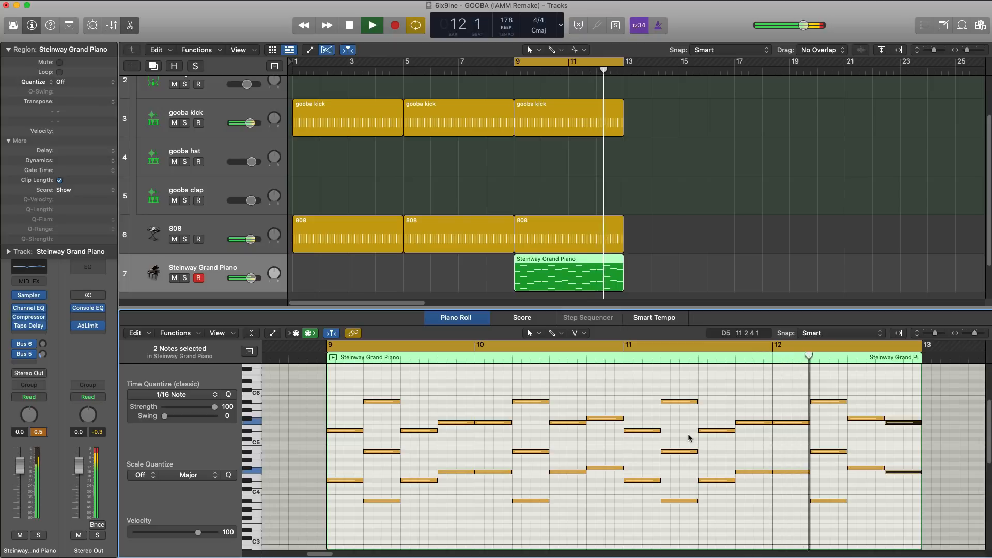
pyautogui.press('space')
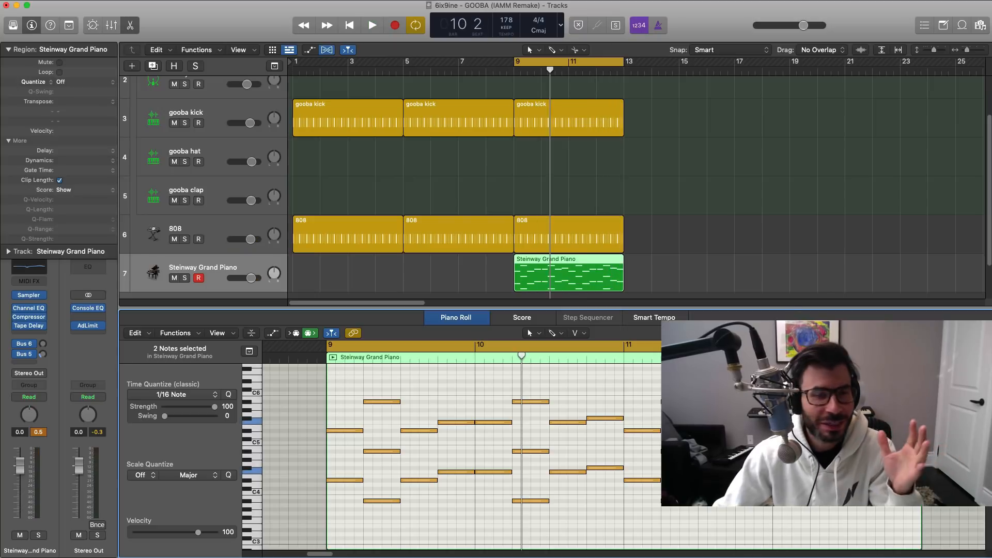
# Open the piano track's Channel EQ and reset it to the Factory Default preset
pyautogui.click(28, 308)
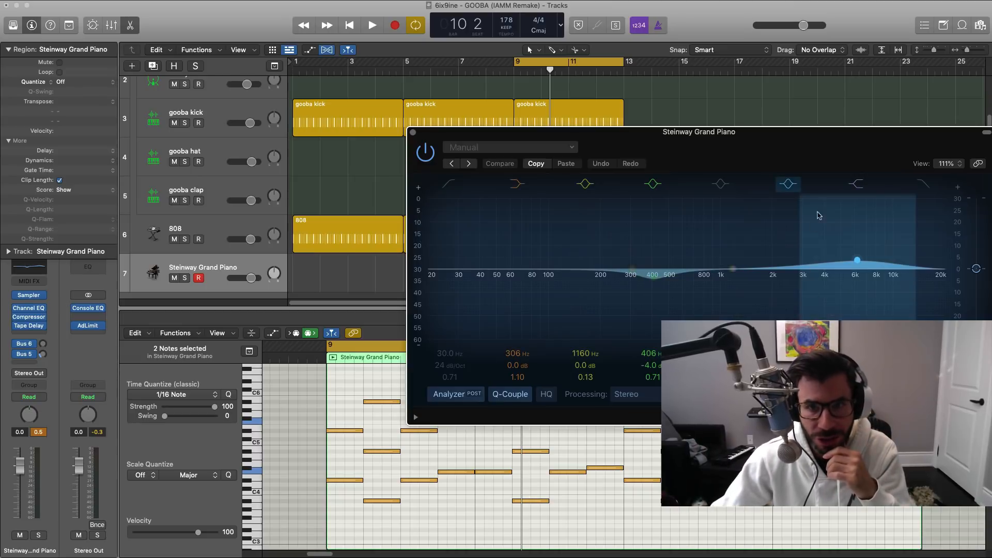
pyautogui.moveTo(811, 160); pyautogui.dragTo(648, 145)
pyautogui.click(337, 131)
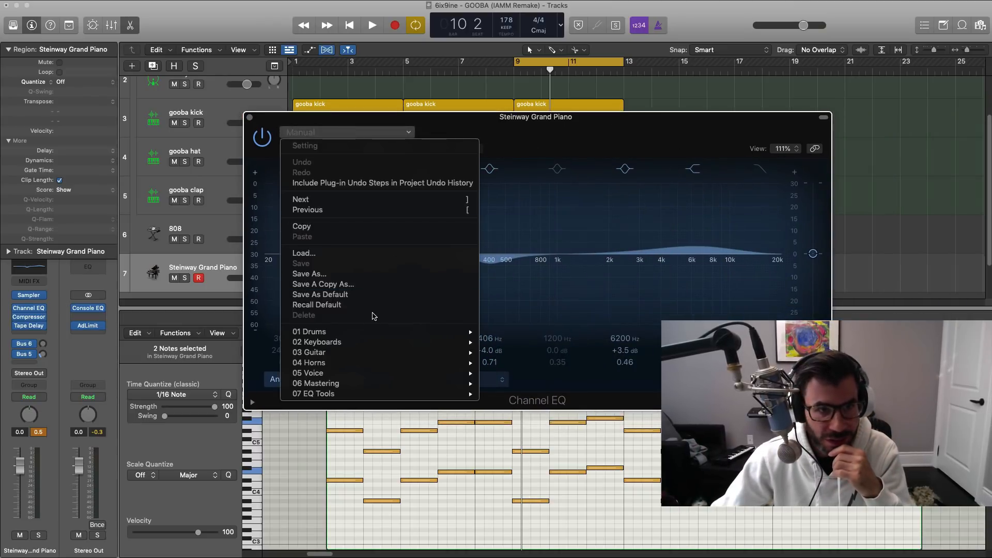
pyautogui.click(555, 289)
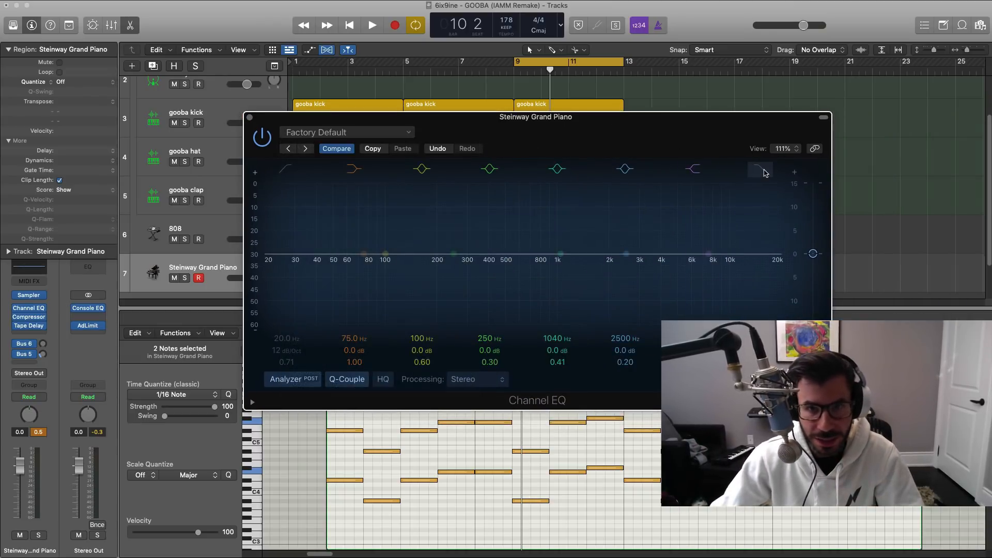
# Enable the piano EQ's high cut during playback and set it to 690 Hz, 12 dB/Oct and Q 0.41
pyautogui.press('space')
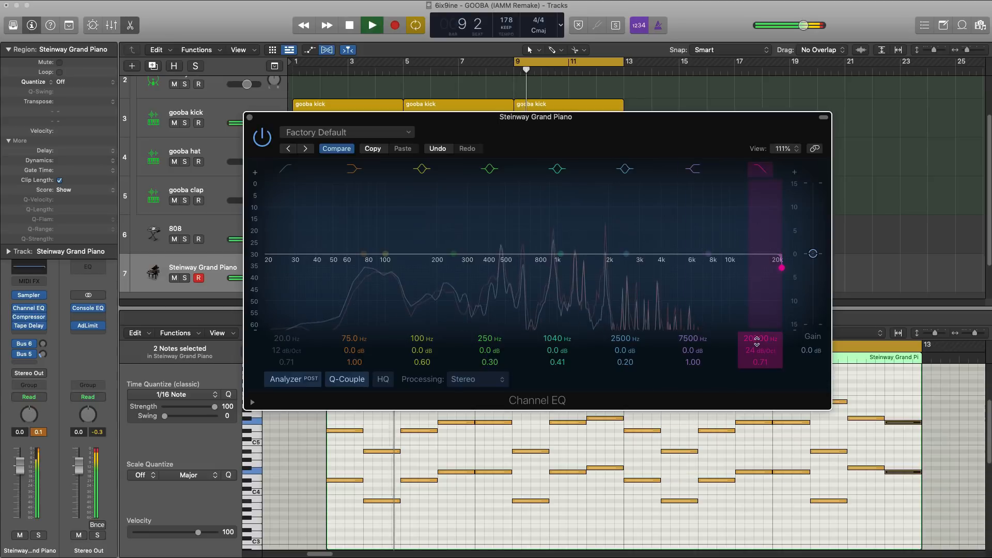
pyautogui.moveTo(753, 218); pyautogui.dragTo(571, 218)
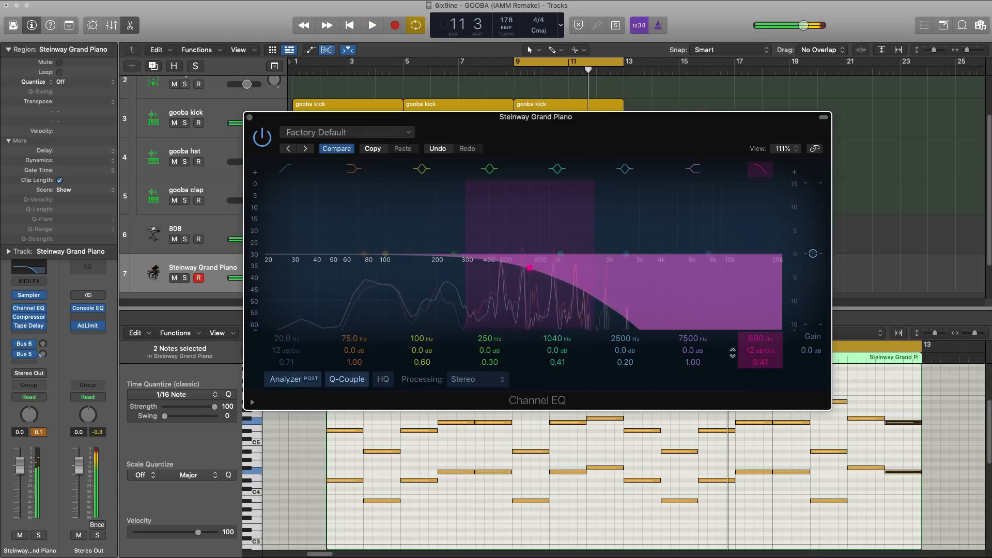
pyautogui.press('space')
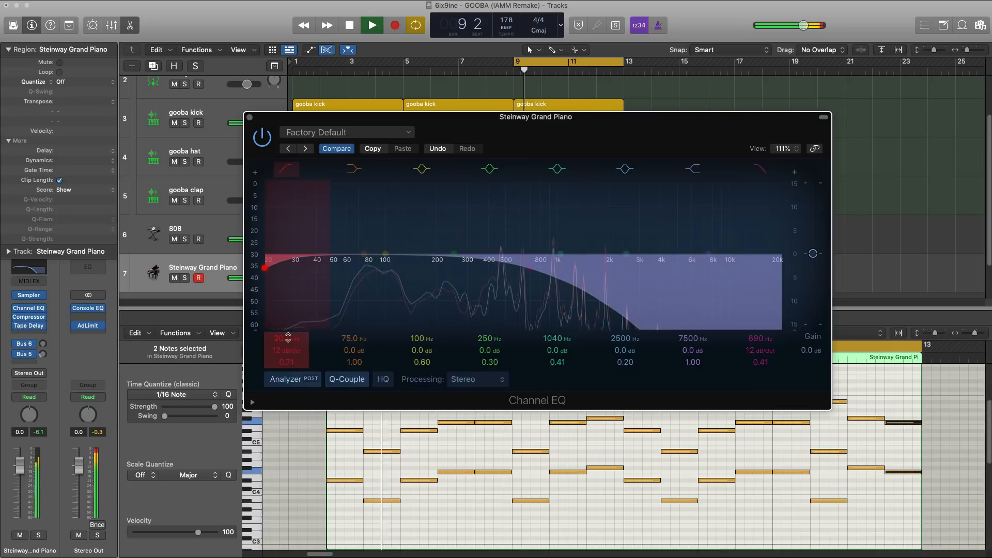
# Set the piano EQ's low cut to 336 Hz at 12 dB/Oct and compare the sound with the EQ bypassed
pyautogui.moveTo(274, 259); pyautogui.dragTo(357, 267)
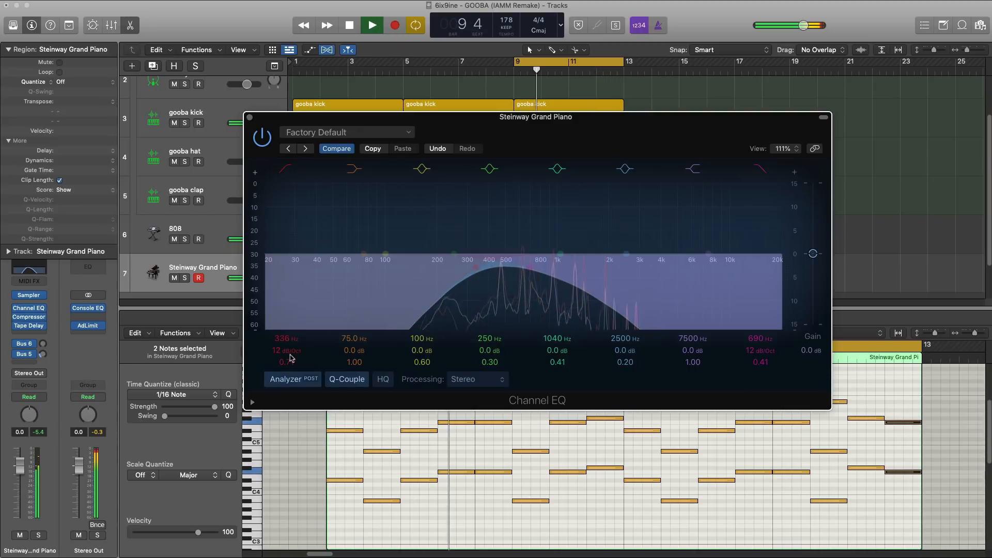
pyautogui.click(260, 133)
pyautogui.click(260, 133)
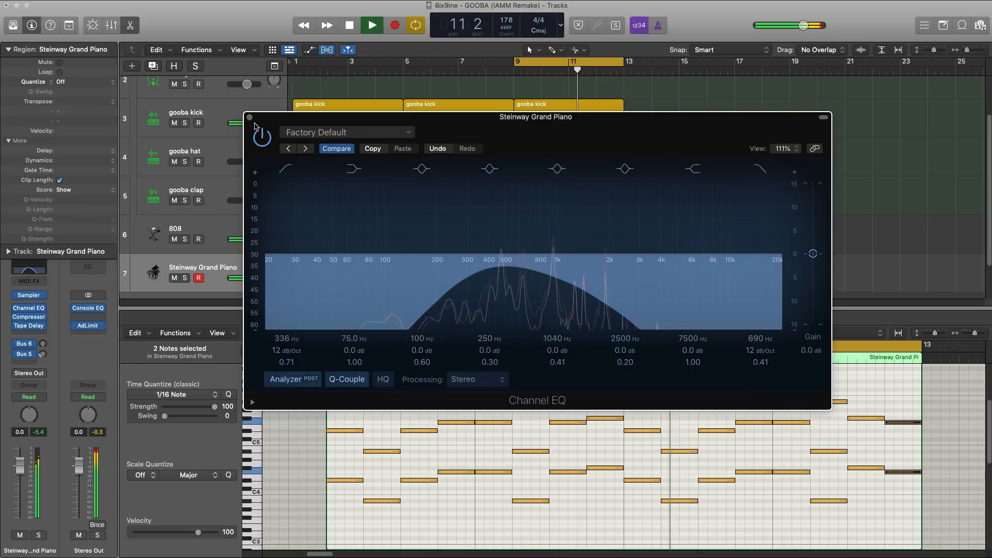
pyautogui.click(250, 118)
pyautogui.press('space')
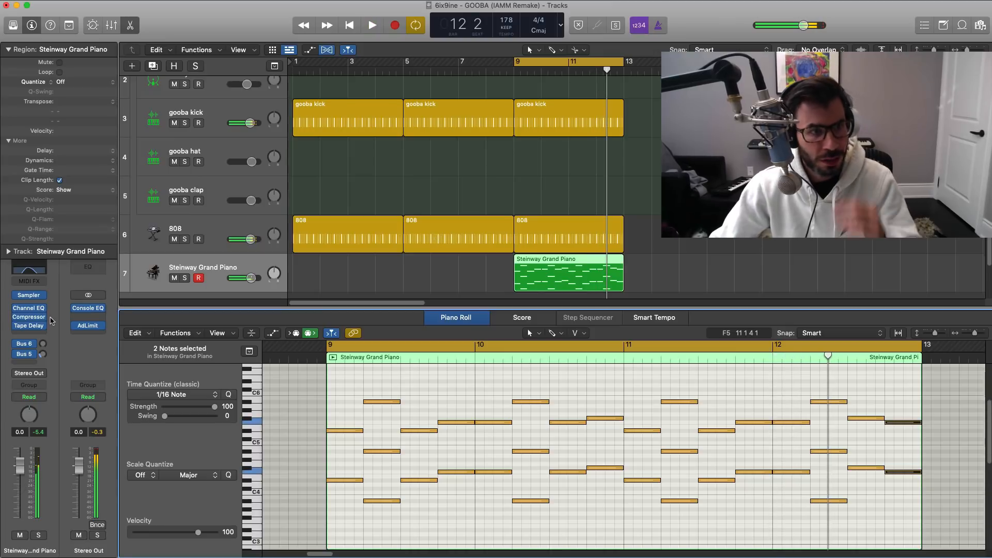
# Insert a stereo Chorus between the Compressor and the Tape Delay on the piano track
pyautogui.click(37, 322)
pyautogui.moveTo(93, 341)
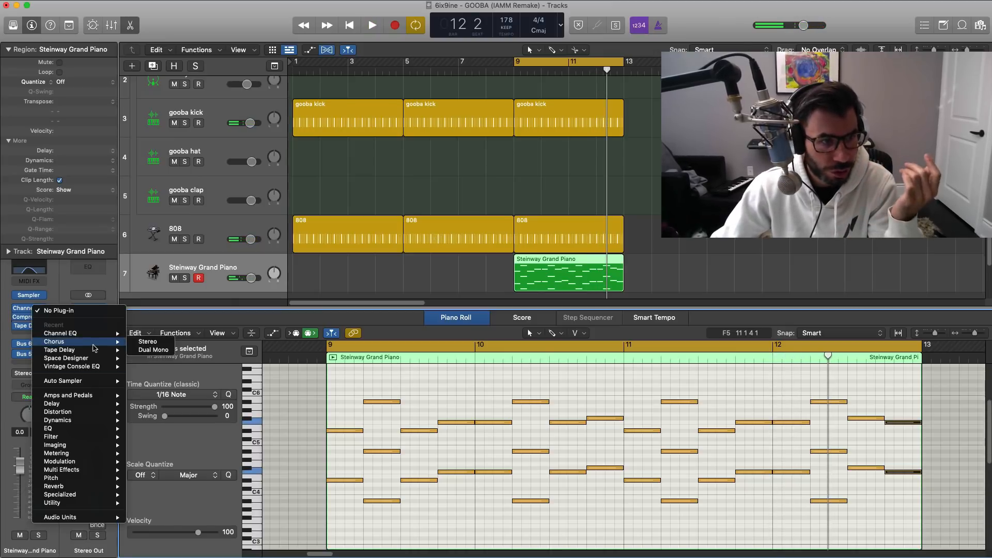
pyautogui.click(147, 343)
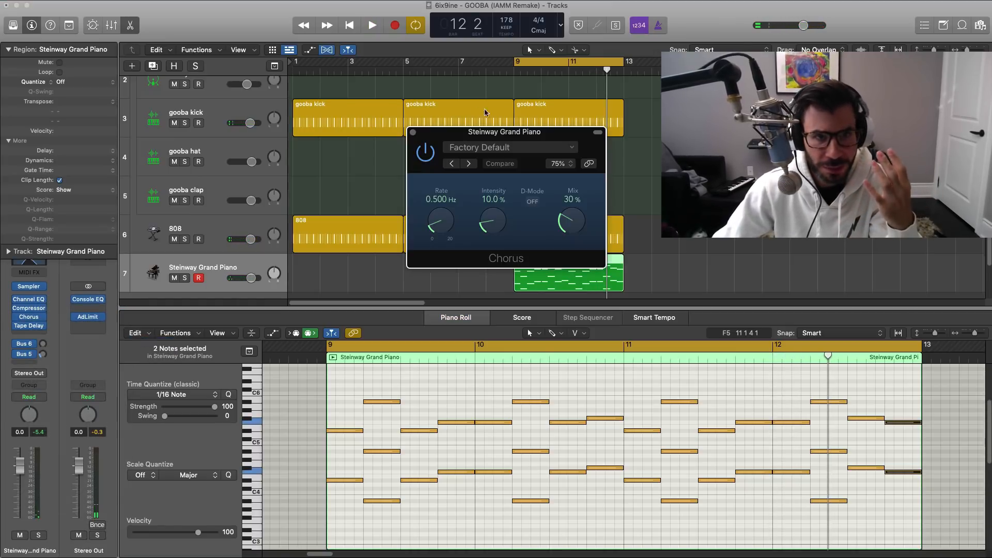
# Audition the Chorus presets during playback, settle on Pad Enchancer and set its mix to 25%
pyautogui.click(468, 162)
pyautogui.press('space')
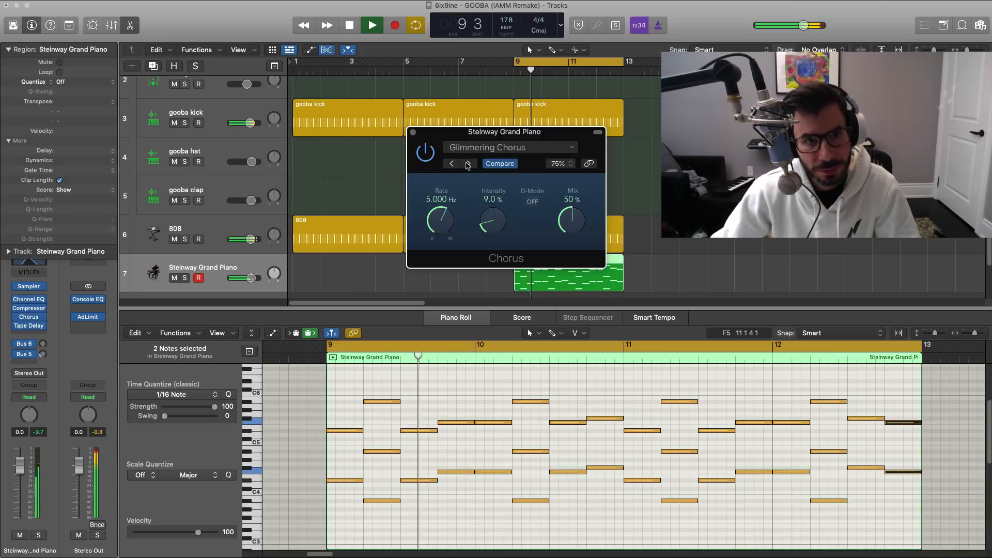
pyautogui.click(468, 163)
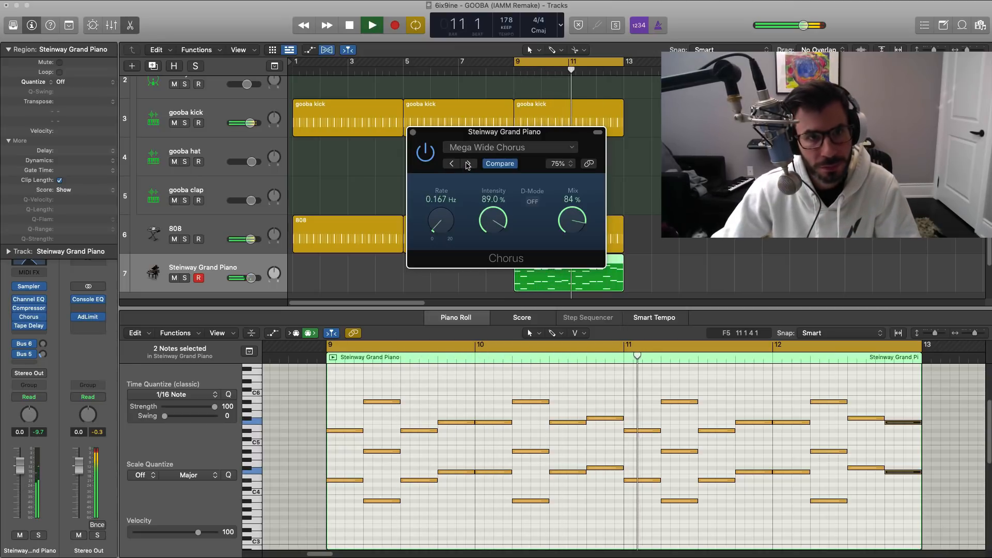
pyautogui.click(468, 163)
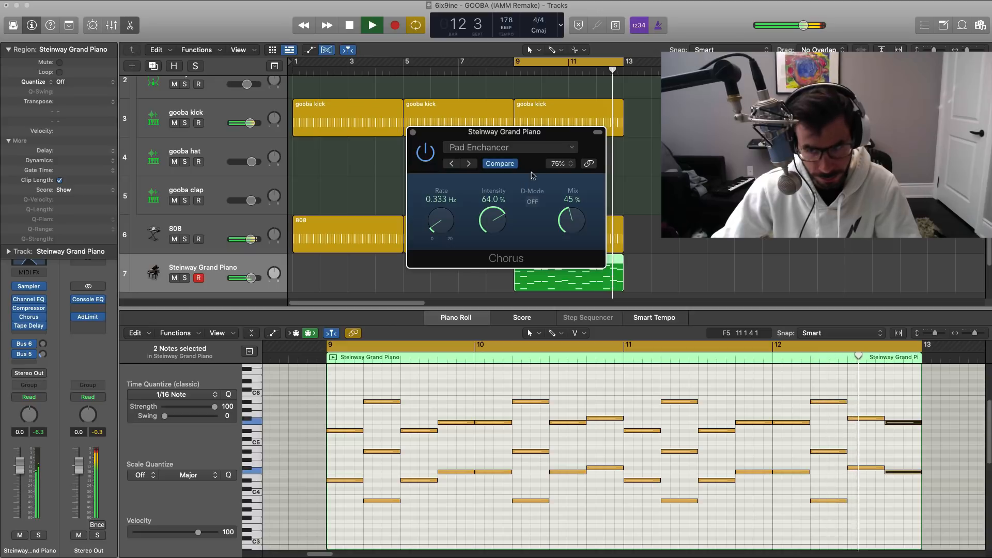
pyautogui.moveTo(571, 258); pyautogui.dragTo(571, 248)
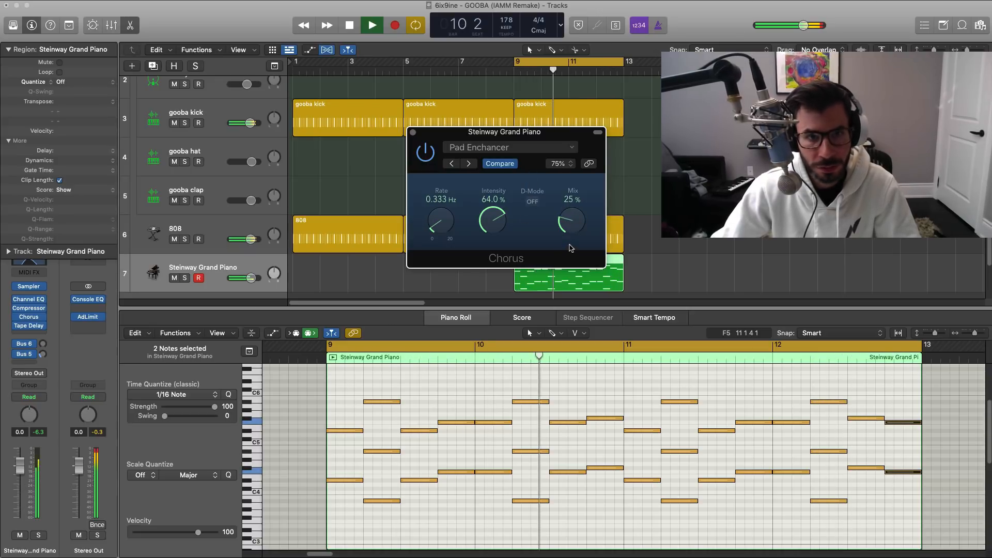
pyautogui.click(413, 133)
# Insert a Space Designer reverb after the Tape Delay on the piano track with its wet level at -14.5 dB
pyautogui.click(29, 335)
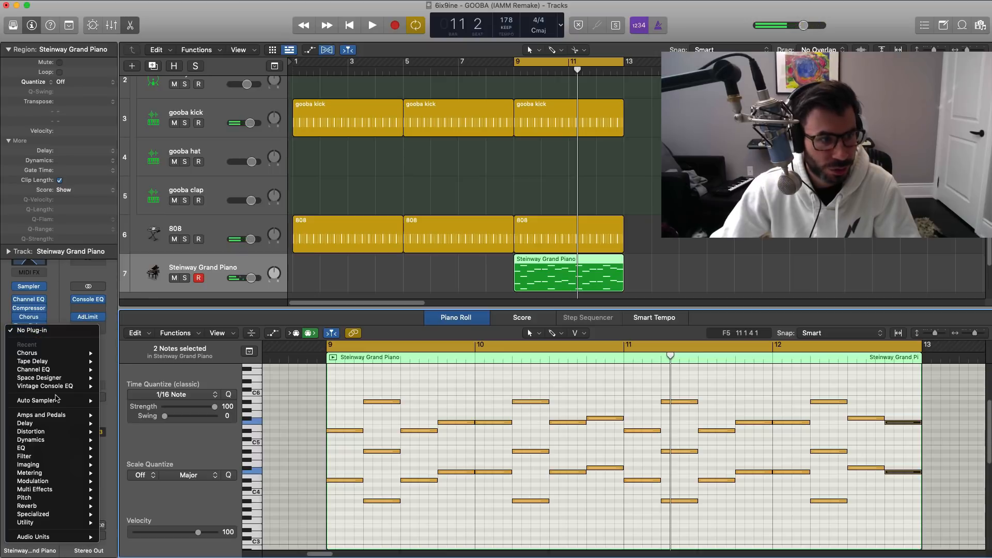
pyautogui.moveTo(31, 506)
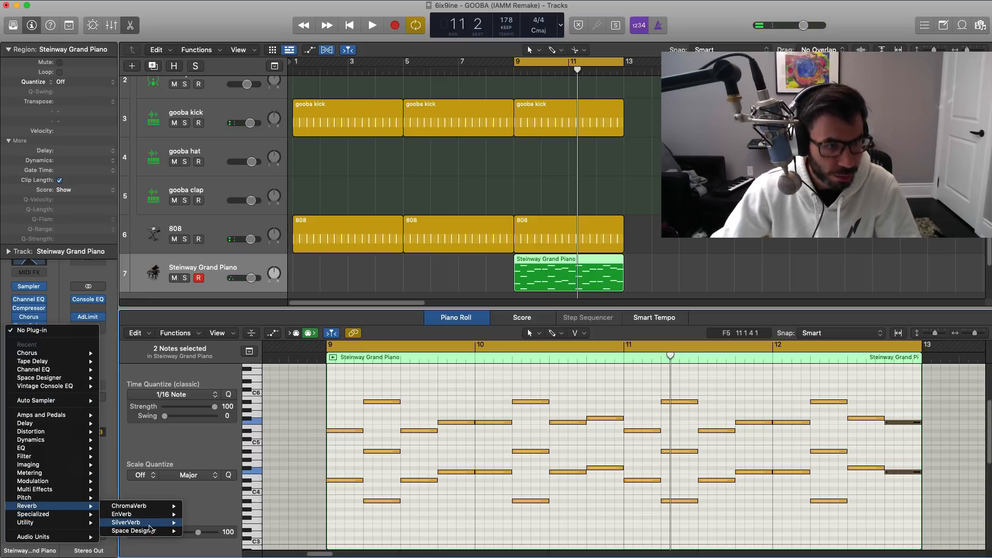
pyautogui.click(206, 530)
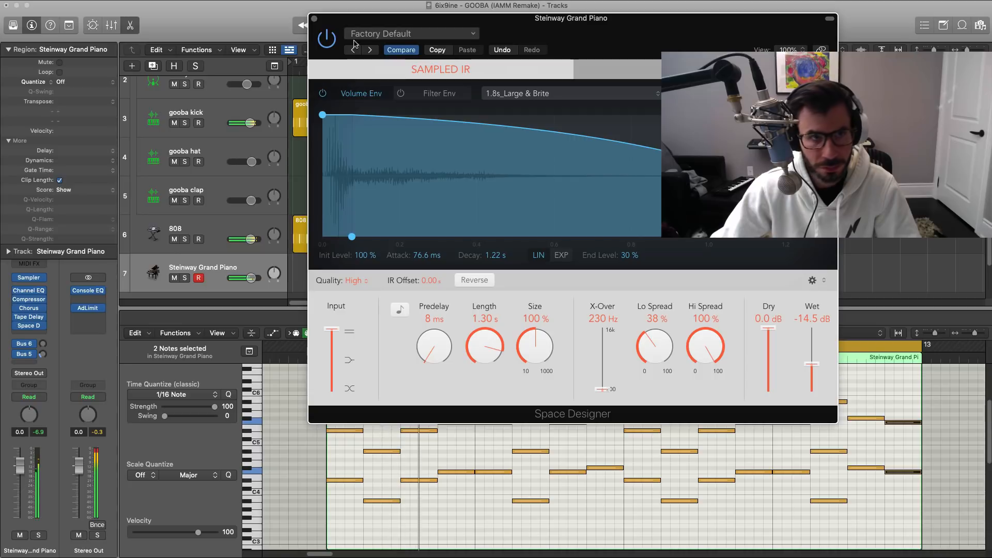
pyautogui.click(314, 19)
# Lower the Steinway Grand Piano track's volume to -1.1 dB while the loop plays
pyautogui.press('x')
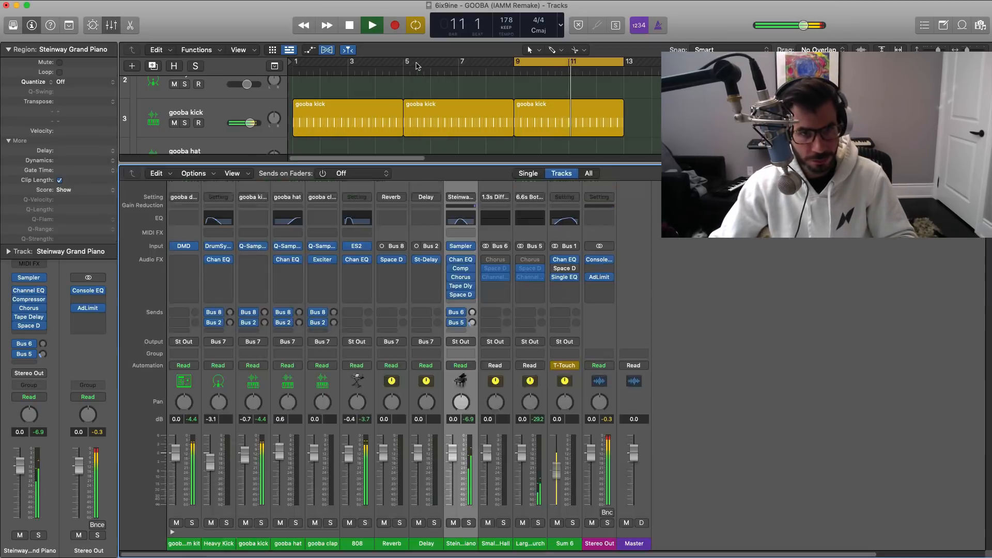
pyautogui.press('x')
pyautogui.press('super+Up')
pyautogui.press('super+Up')
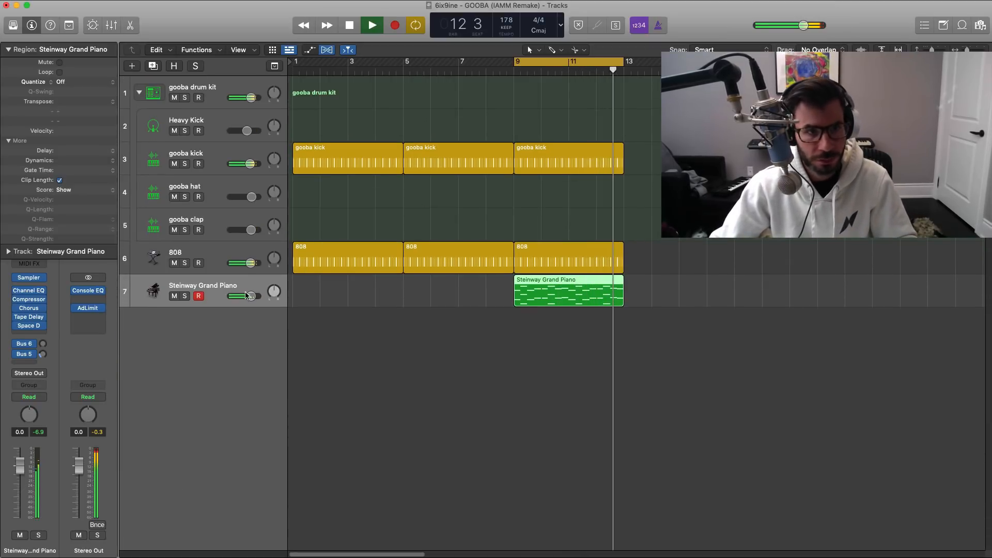
pyautogui.moveTo(247, 296); pyautogui.dragTo(246, 296)
pyautogui.press('space')
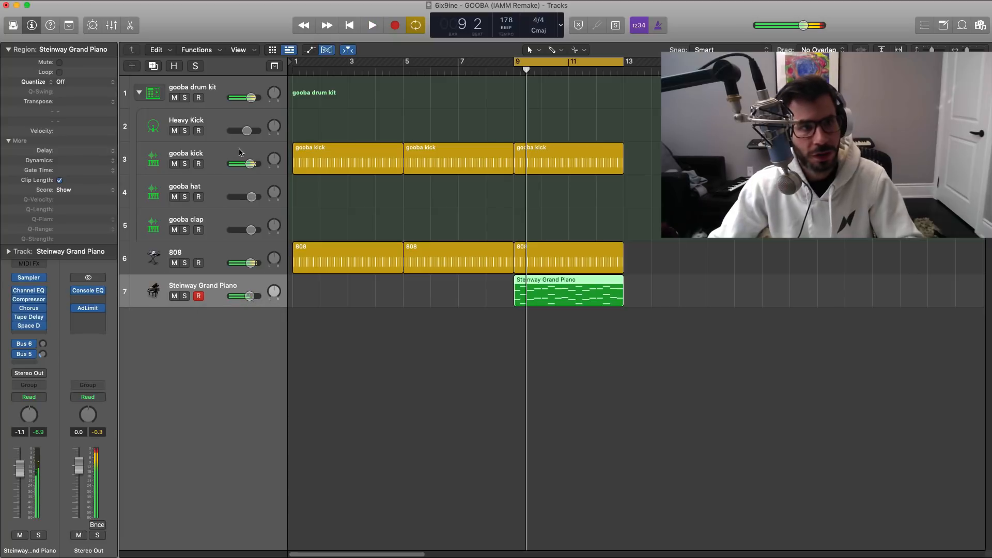
# Add a new software instrument track and copy the piano region onto it at bar 9
pyautogui.click(133, 68)
pyautogui.press('Return')
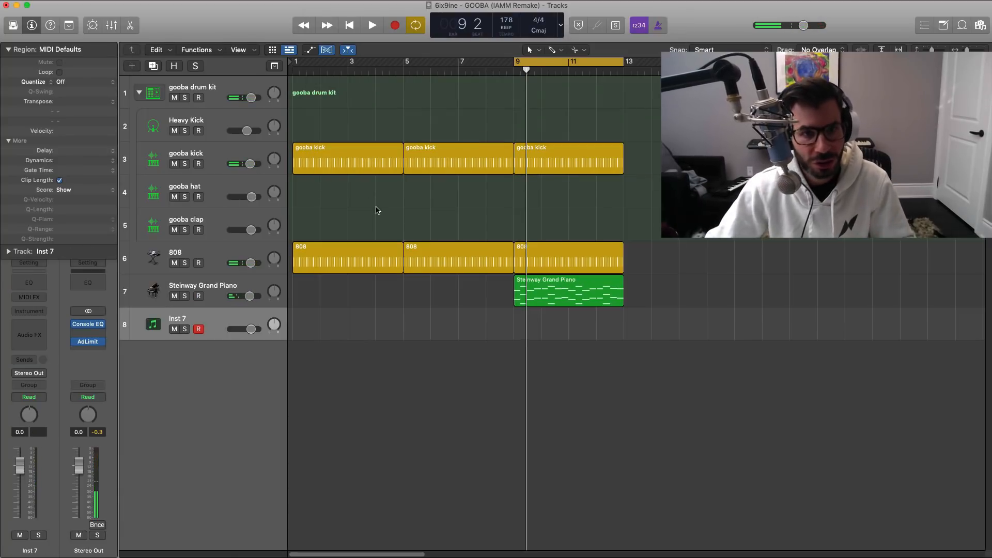
pyautogui.moveTo(561, 304); pyautogui.dragTo(561, 327)
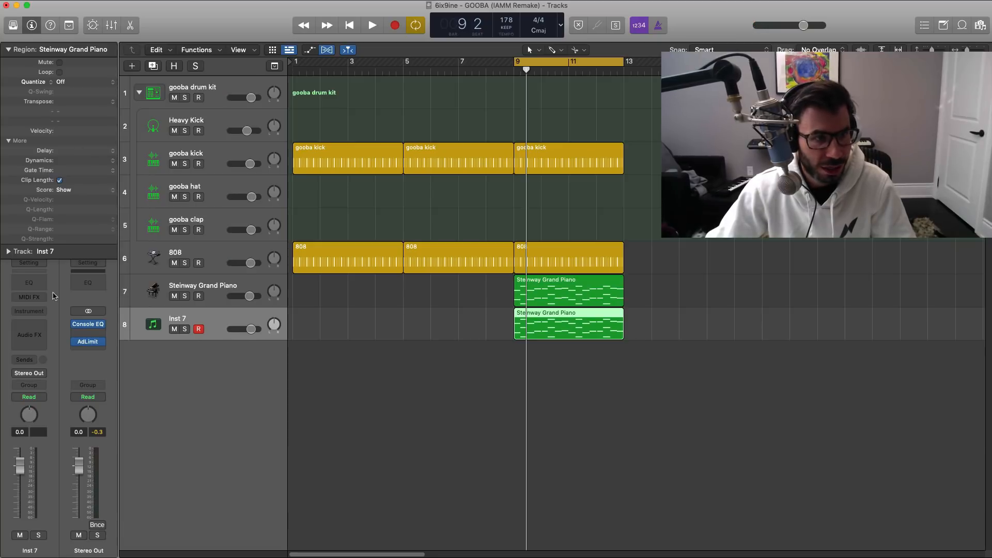
# Load Alchemy as the instrument on the new Inst 7 track
pyautogui.click(41, 312)
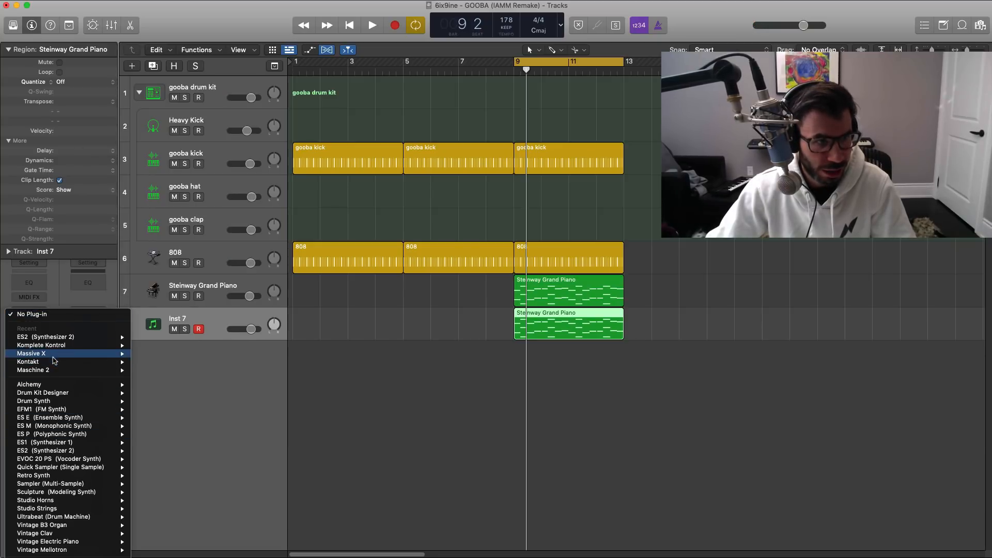
pyautogui.click(68, 386)
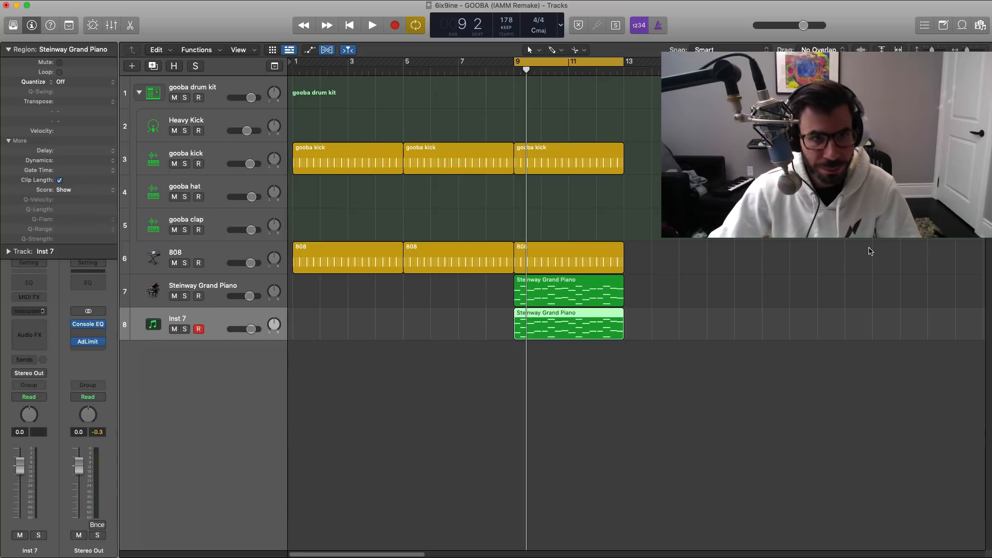
pyautogui.moveTo(771, 158); pyautogui.dragTo(687, 146)
# Filter Alchemy's presets to the Vocals category with the Choir subcategory and look through the list
pyautogui.click(346, 336)
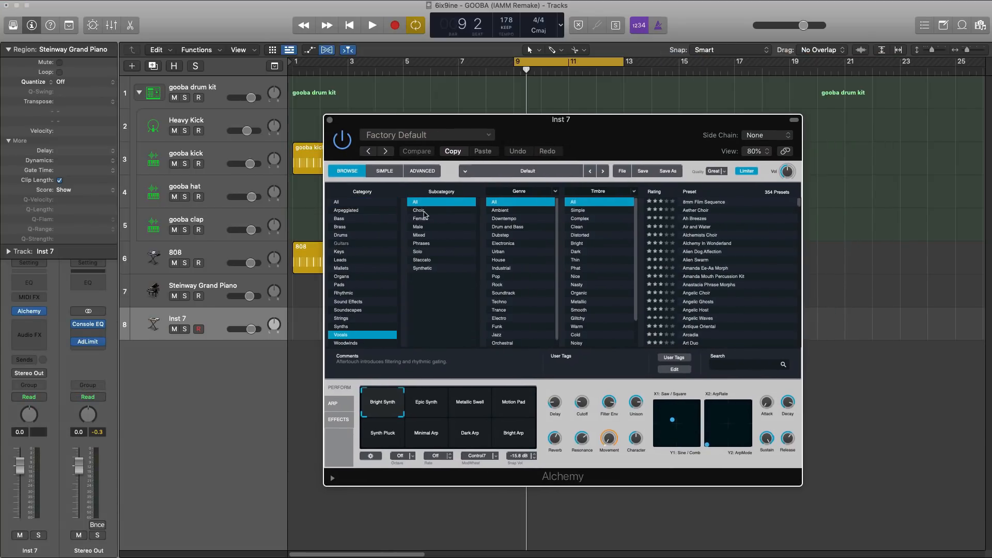
pyautogui.click(425, 211)
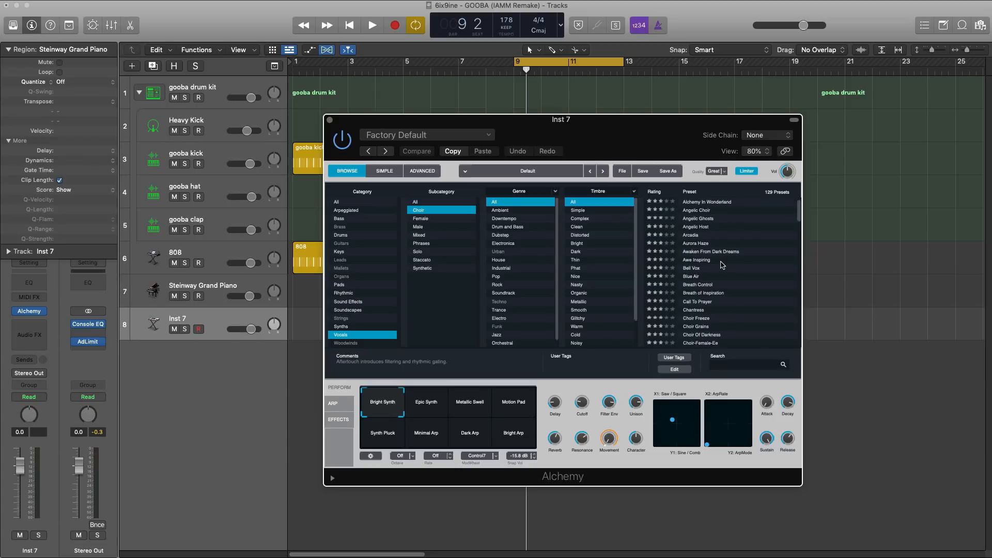
pyautogui.scroll(-5, 722, 265)
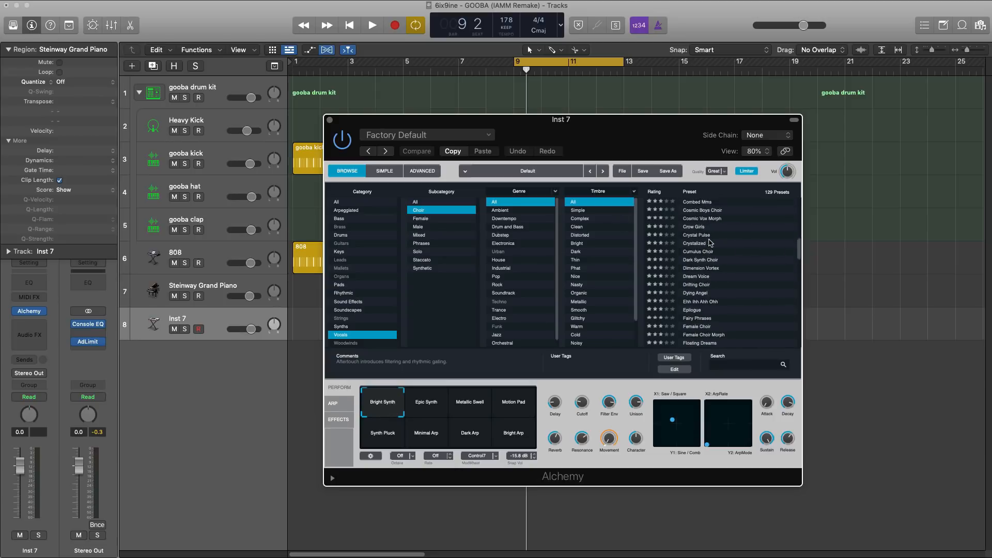
pyautogui.scroll(-4, 710, 242)
pyautogui.scroll(-5, 711, 243)
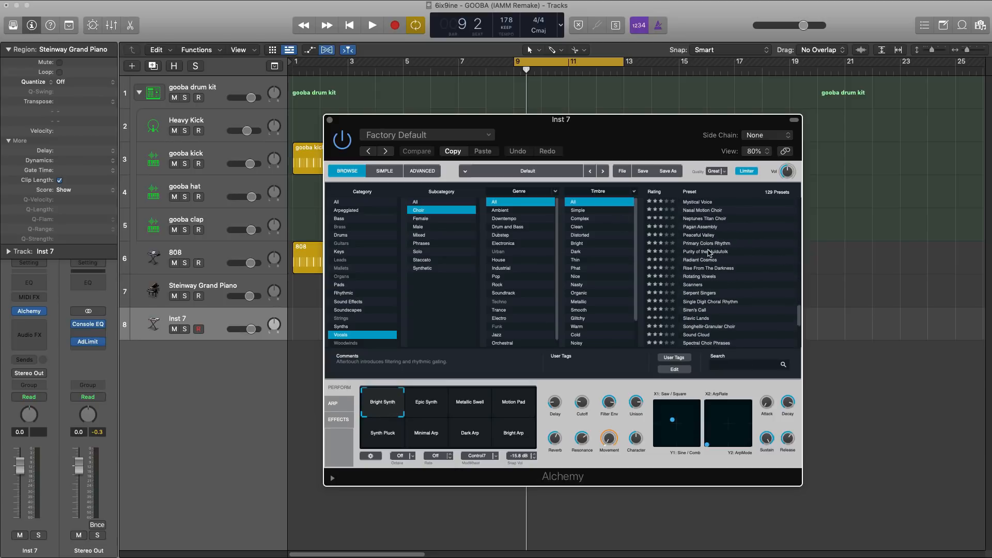
pyautogui.scroll(10, 709, 254)
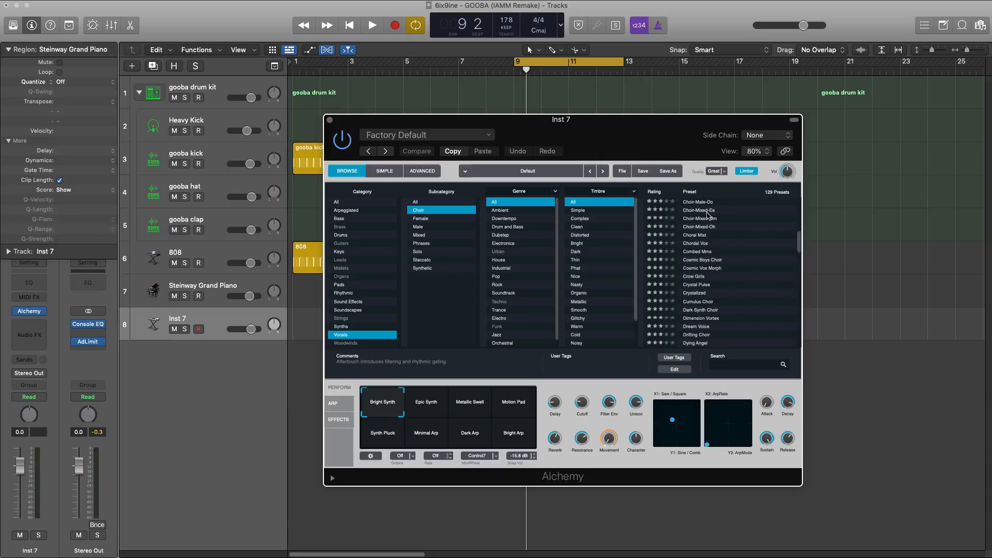
# Audition the Choir-Mixed-Ee preset in the loop, load Choir-Male-Eh instead, and close Alchemy
pyautogui.click(708, 214)
pyautogui.press('space')
pyautogui.scroll(2, 710, 228)
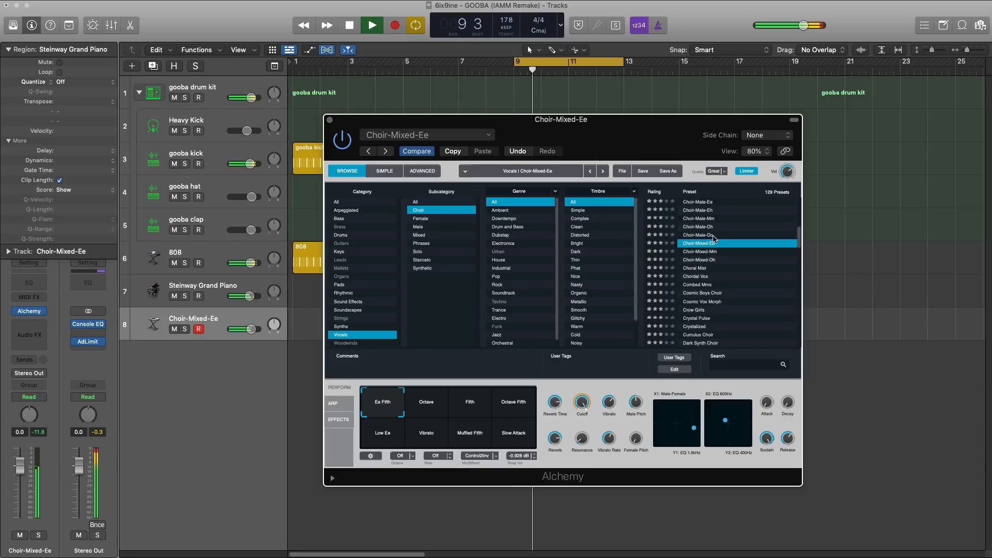
pyautogui.click(709, 211)
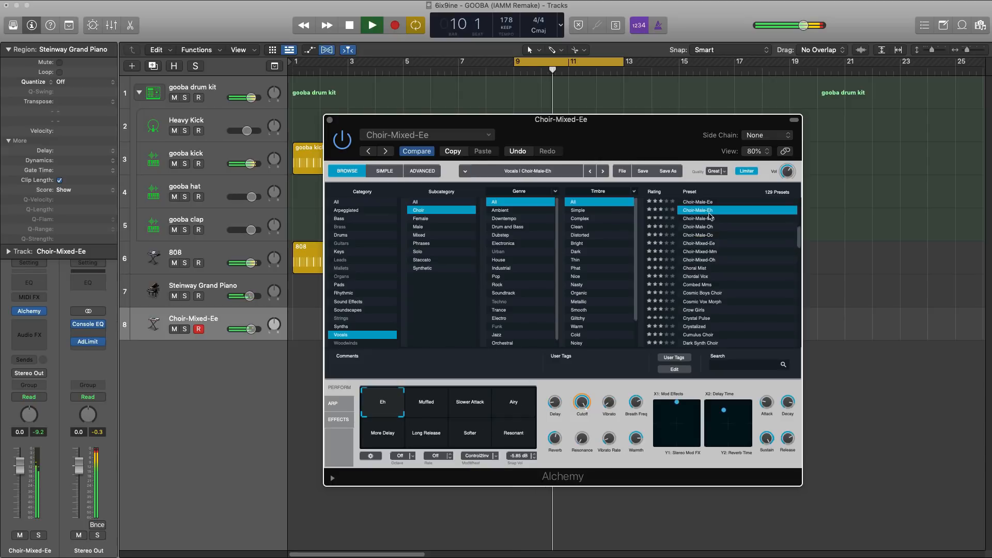
pyautogui.click(331, 122)
pyautogui.press('space')
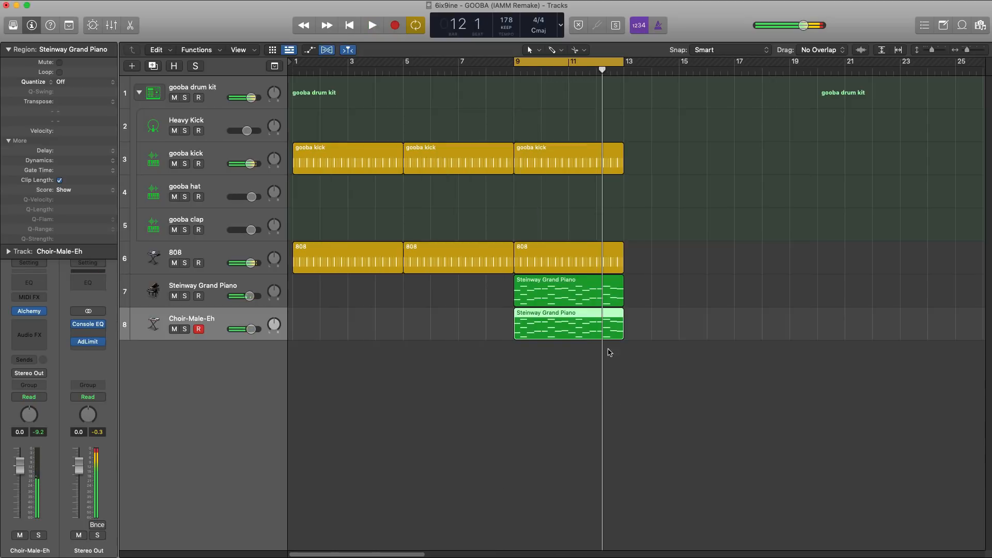
# Transpose all notes in the Choir-Male-Eh region down by octaves and listen to the loop
pyautogui.doubleClick(582, 328)
pyautogui.hotkey('shift', 'alt', 'Down')
pyautogui.hotkey('shift', 'alt', 'Down')
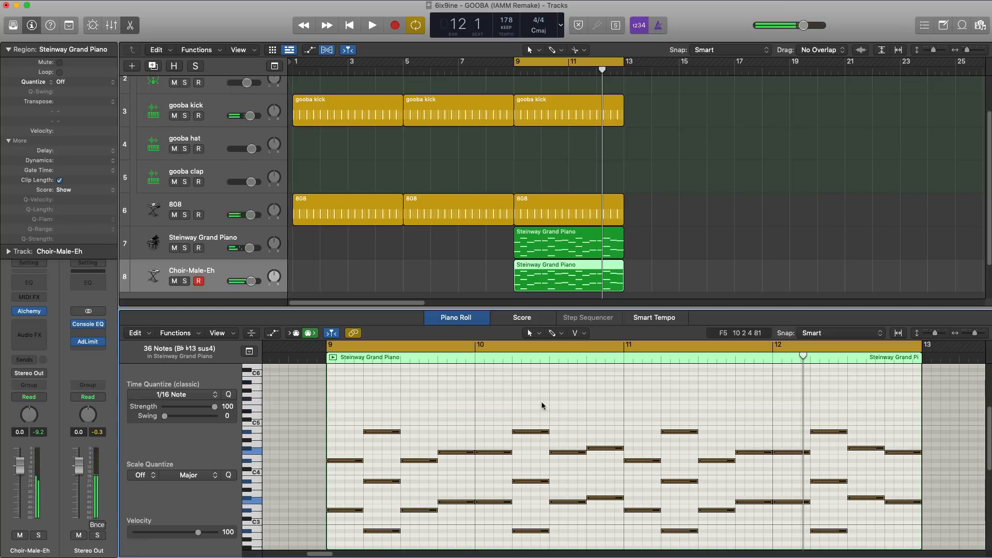
pyautogui.press('space')
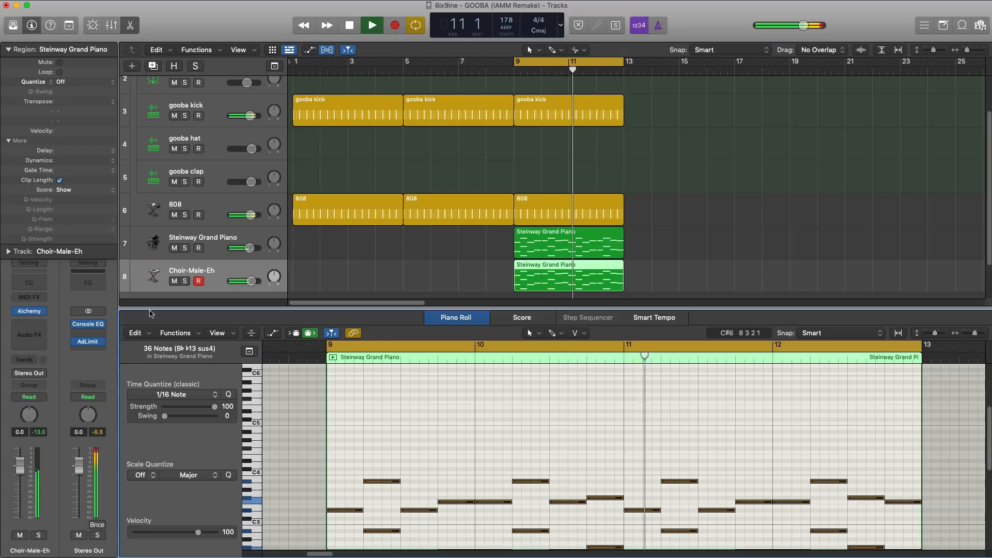
pyautogui.press('space')
# Add a Channel EQ to the choir track with its high-cut filter enabled at 1190 Hz and 24 dB/Oct
pyautogui.click(30, 283)
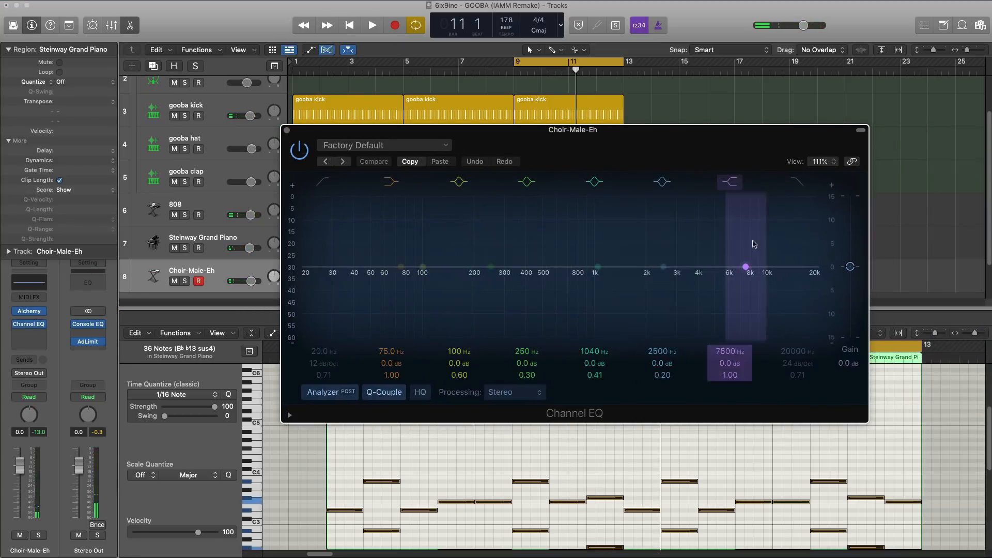
pyautogui.click(798, 182)
pyautogui.press('space')
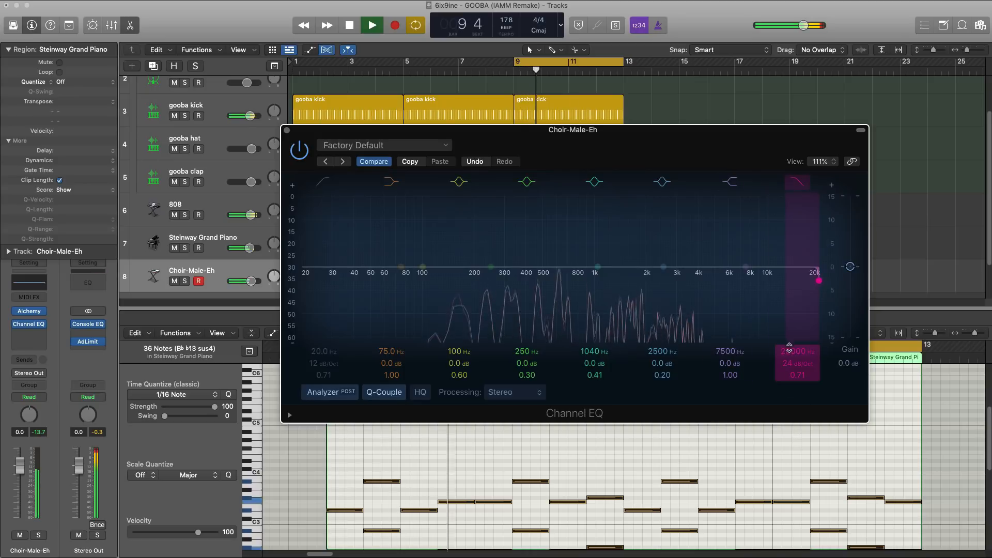
pyautogui.moveTo(795, 368); pyautogui.dragTo(790, 347)
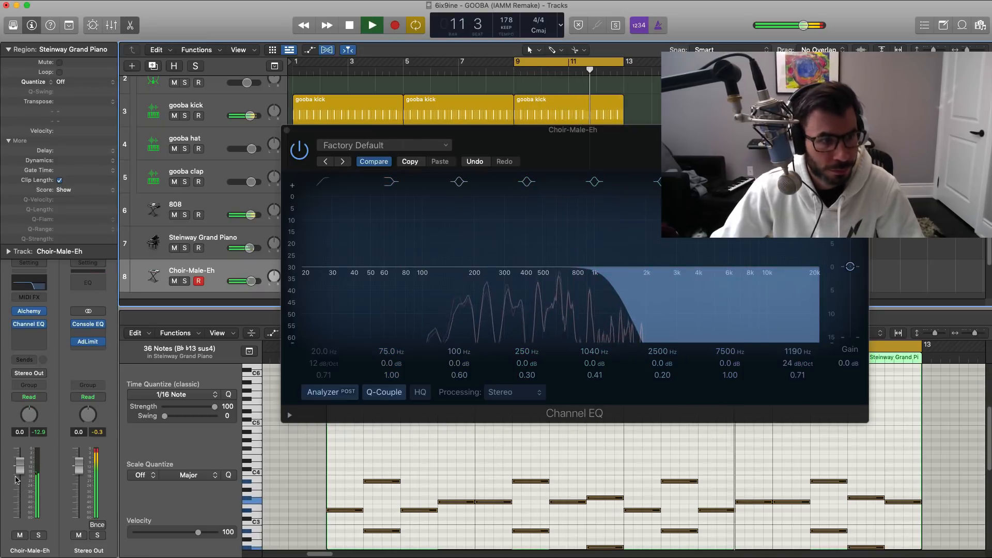
pyautogui.press('space')
pyautogui.click(287, 130)
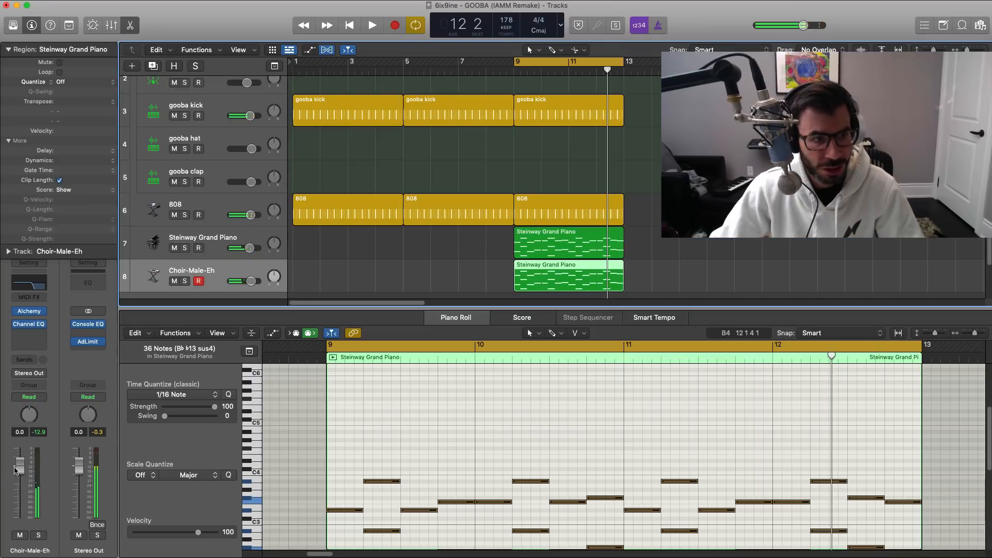
# Lower the Choir-Male-Eh track's volume to -11.6 dB during playback and close the Piano Roll
pyautogui.press('space')
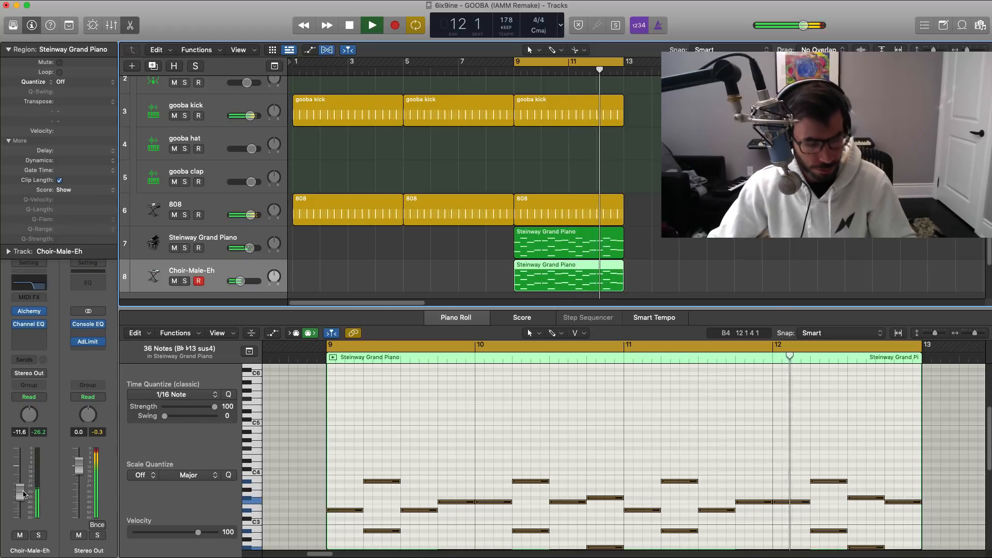
pyautogui.press('p')
pyautogui.press('space')
# Duplicate the Choir-Male-Eh track with its settings, copy its region onto the duplicate, and remove the duplicate's Channel EQ
pyautogui.click(153, 66)
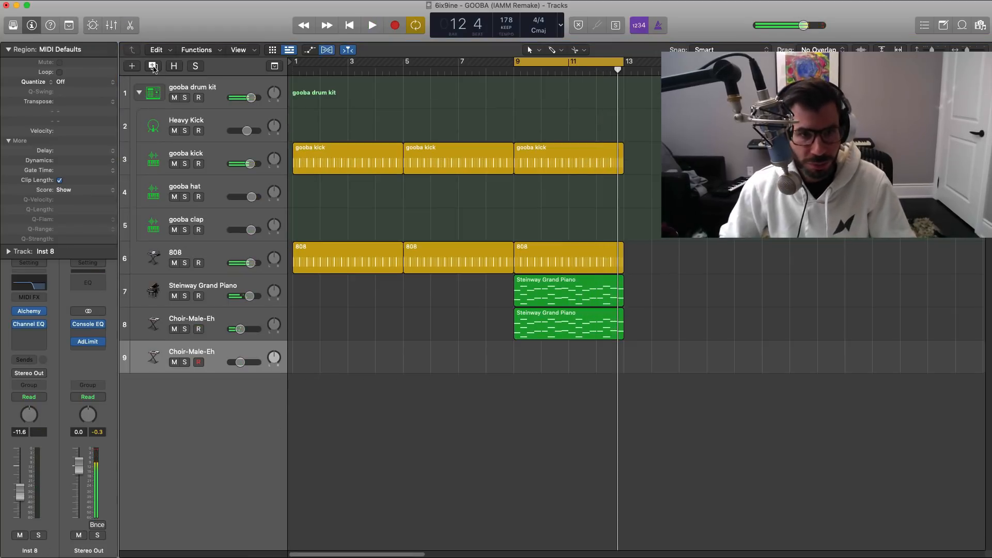
pyautogui.keyDown('alt'); pyautogui.moveTo(541, 329); pyautogui.dragTo(541, 363); pyautogui.keyUp('alt')
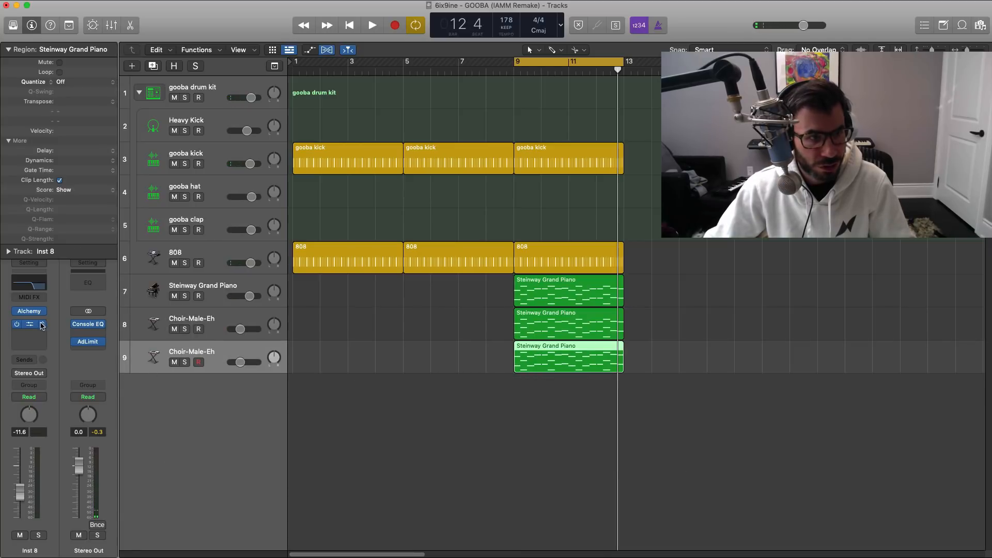
pyautogui.click(42, 325)
pyautogui.click(77, 385)
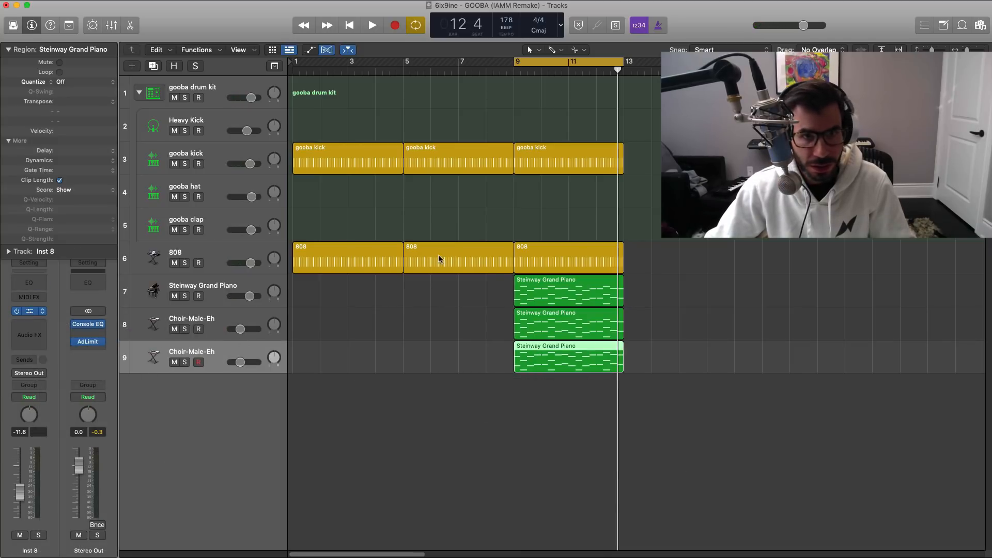
# Load the Sign of Life preset from Alchemy's Mallets category on the duplicated track
pyautogui.moveTo(673, 134); pyautogui.dragTo(520, 83)
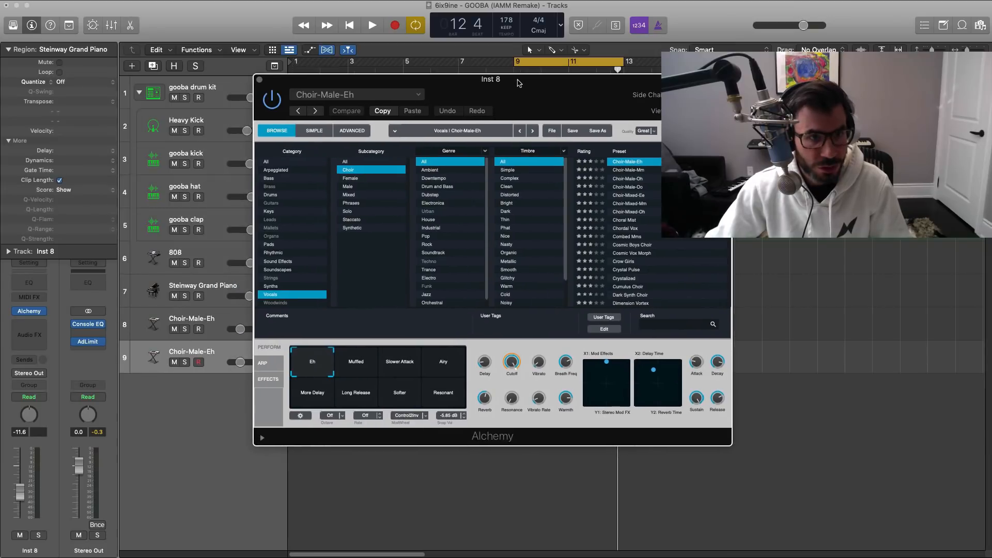
pyautogui.click(280, 228)
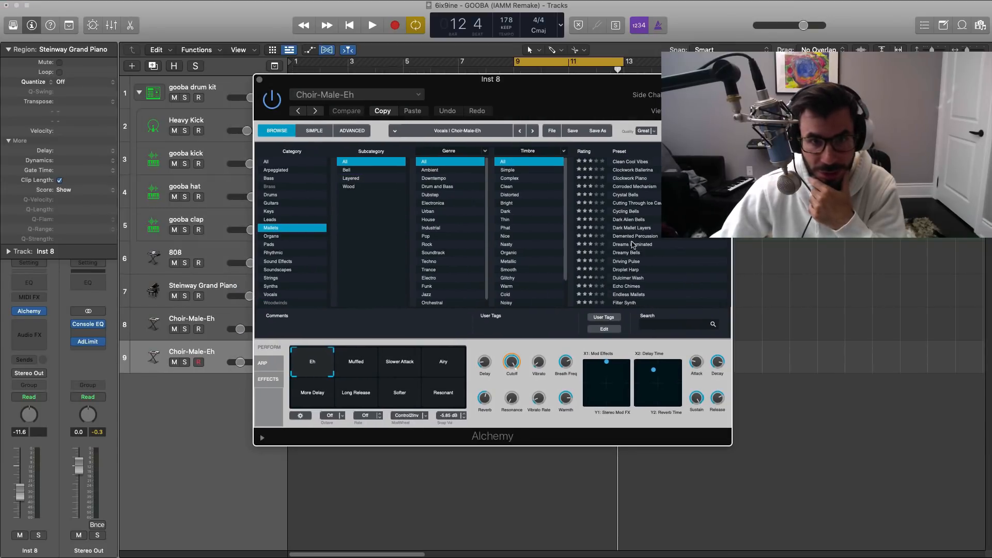
pyautogui.scroll(-10, 634, 245)
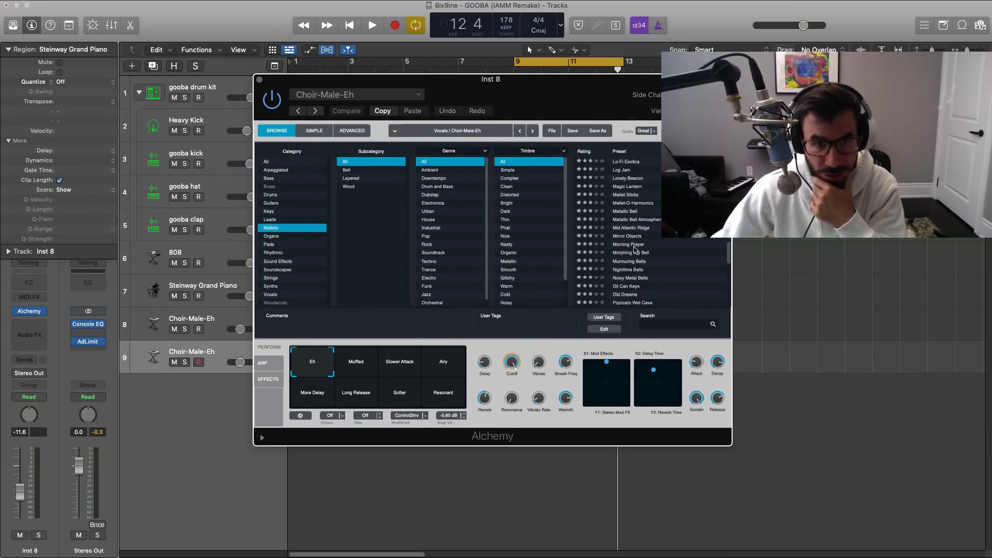
pyautogui.scroll(-6, 636, 250)
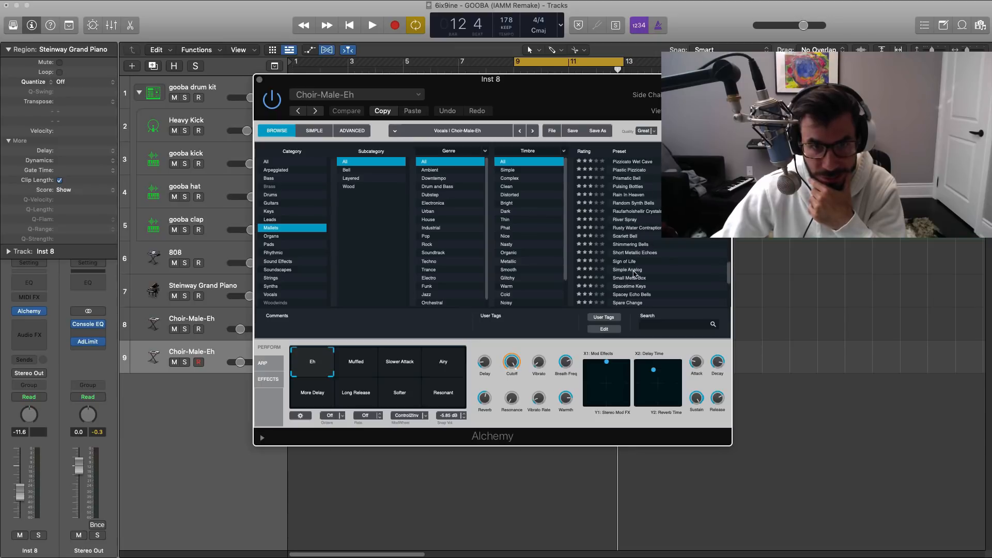
pyautogui.click(635, 263)
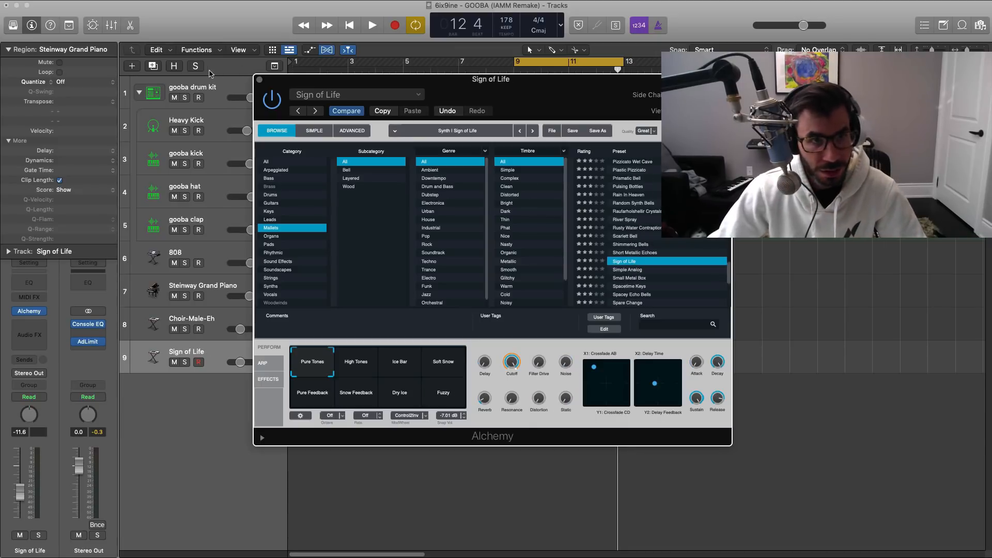
pyautogui.press('super+w')
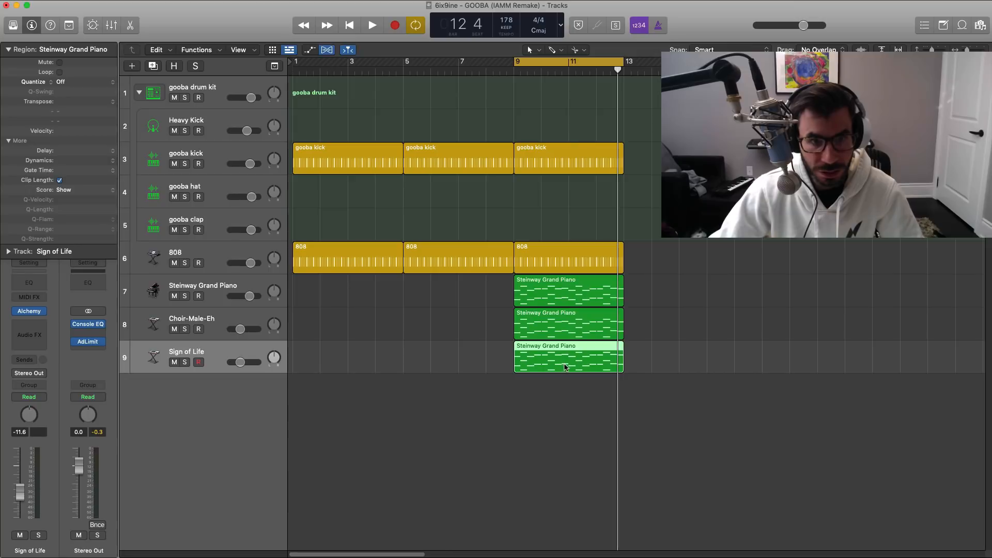
# Solo the Sign of Life track and transpose all its region's notes up one octave
pyautogui.press('space')
pyautogui.click(185, 362)
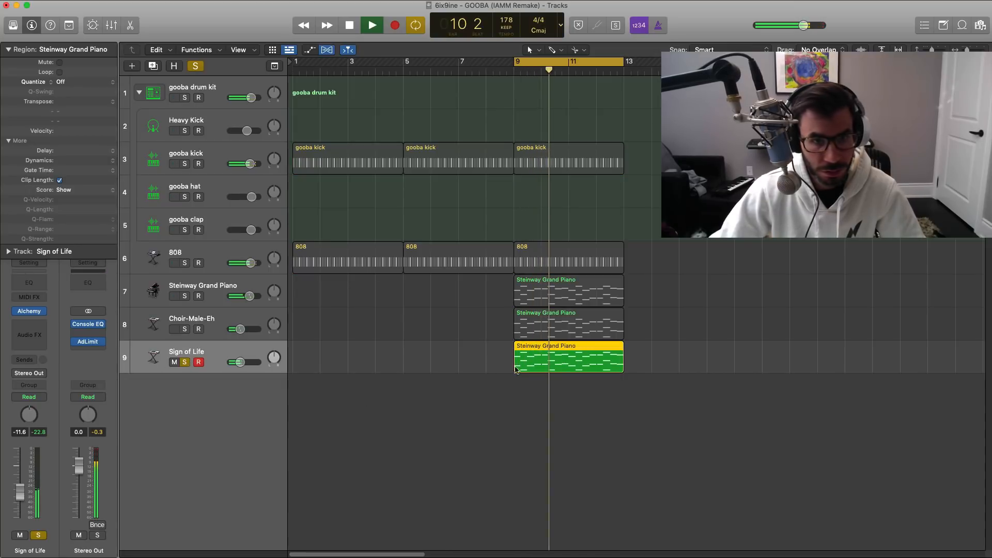
pyautogui.doubleClick(544, 361)
pyautogui.press('space')
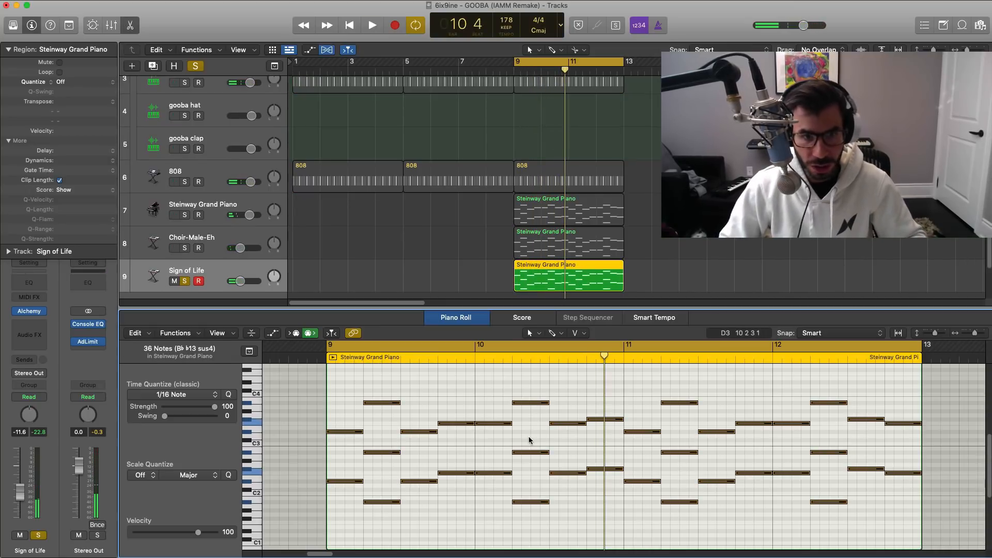
pyautogui.hotkey('alt', 'shift', 'Up')
pyautogui.press('space')
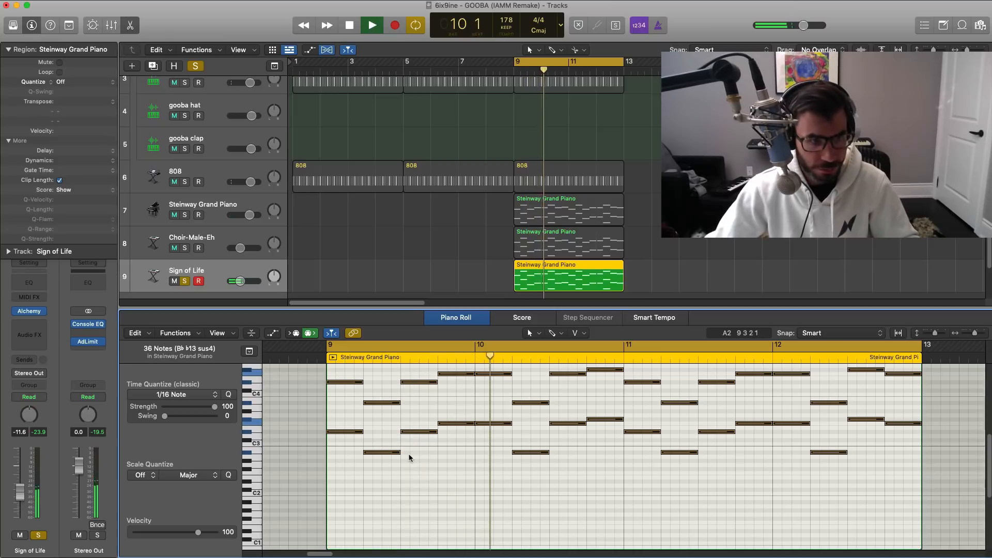
pyautogui.press('x')
pyautogui.press('x')
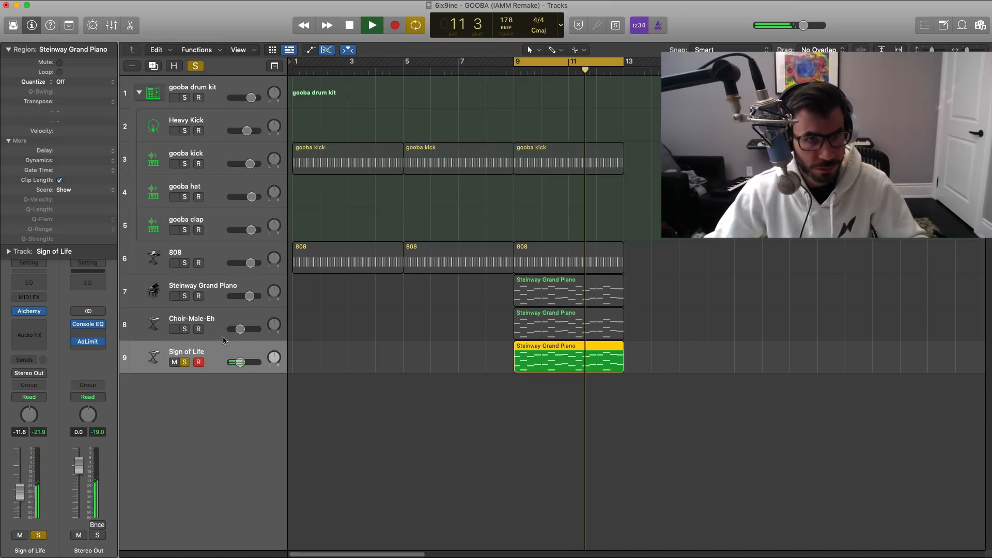
# Solo the piano and choir with Sign of Life, set Sign of Life's volume to -11.0 dB, and compare the layers
pyautogui.moveTo(184, 296); pyautogui.dragTo(185, 330)
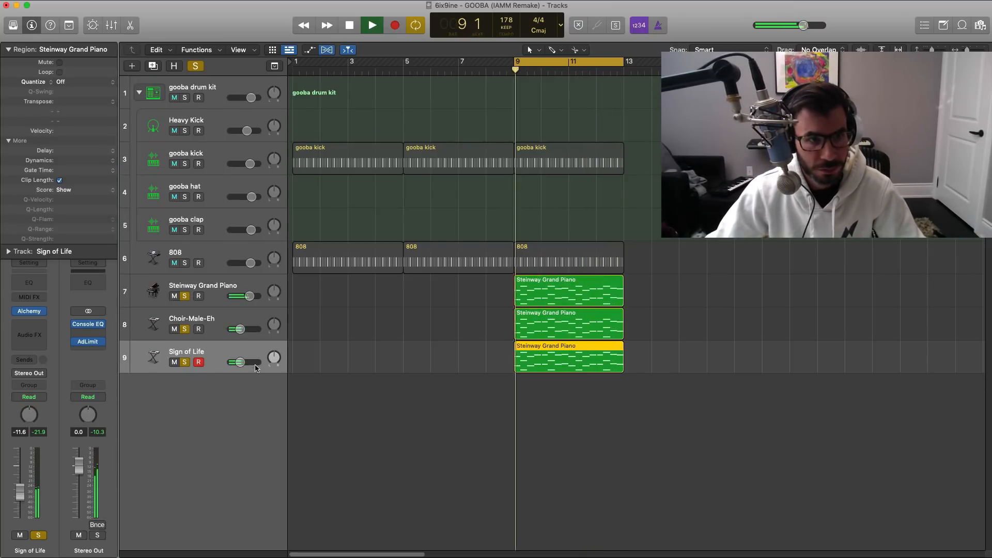
pyautogui.moveTo(240, 363); pyautogui.dragTo(186, 329)
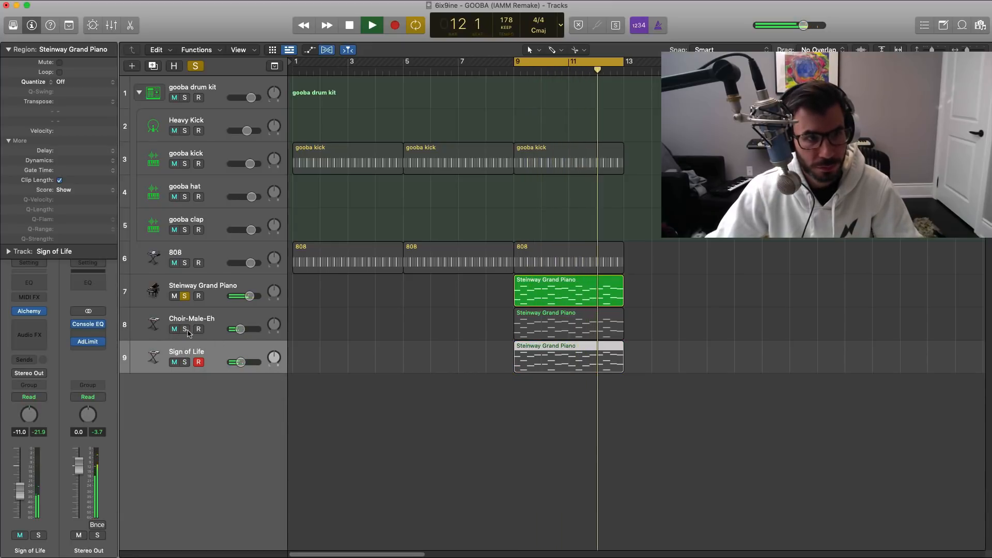
pyautogui.click(185, 330)
pyautogui.click(183, 362)
pyautogui.press('space')
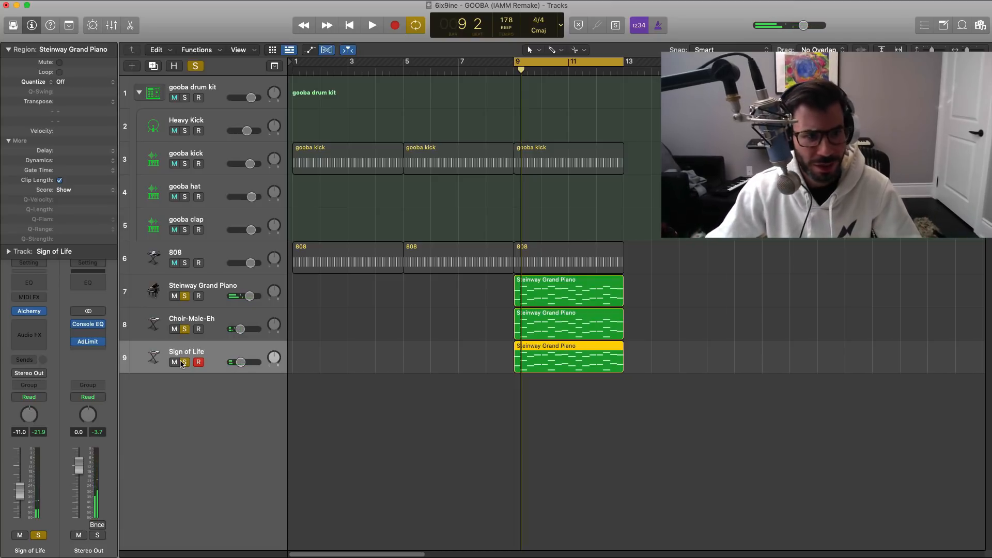
pyautogui.press('space')
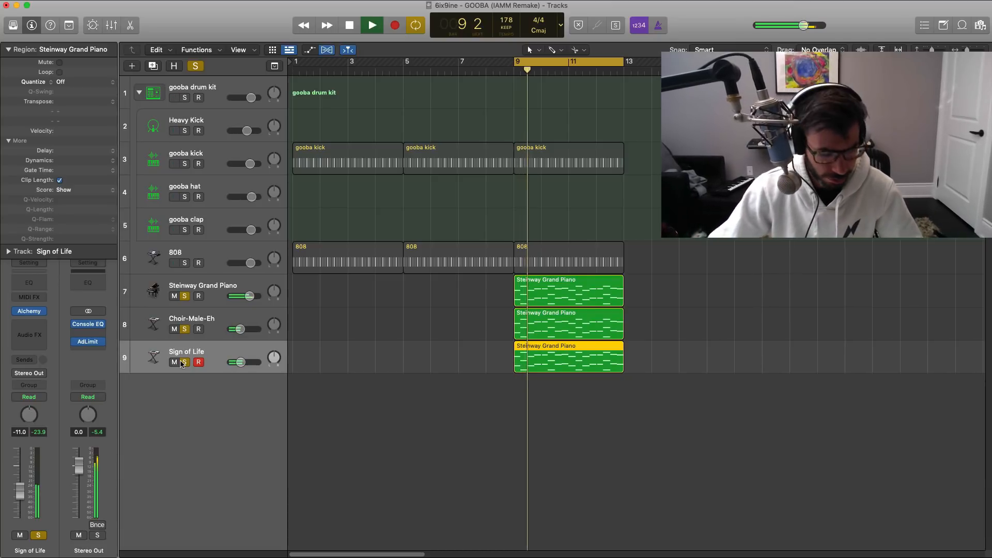
pyautogui.press('space')
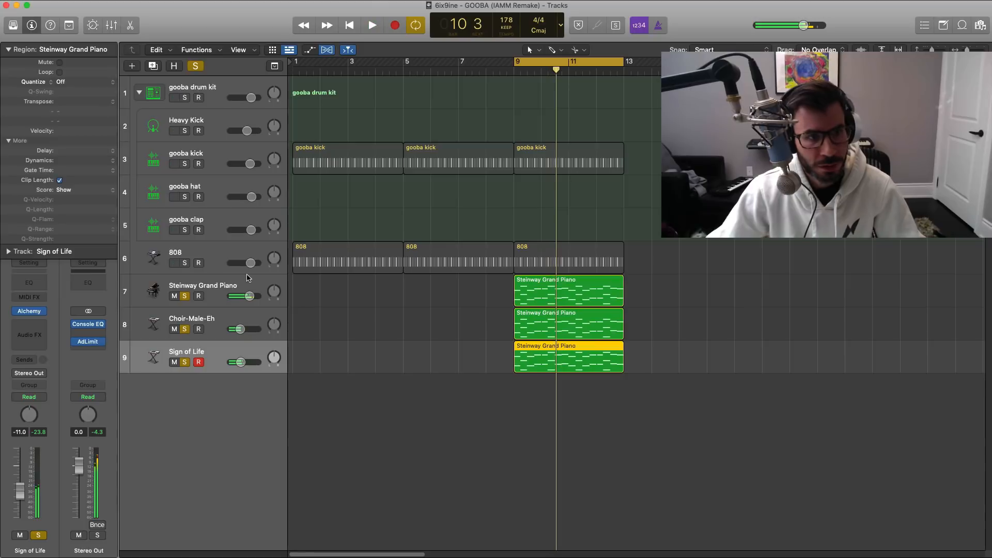
# Group the Steinway Grand Piano, Choir-Male-Eh and Sign of Life tracks into a summing track stack
pyautogui.keyDown('shift'); pyautogui.click(222, 289); pyautogui.keyUp('shift')
pyautogui.rightClick(223, 288)
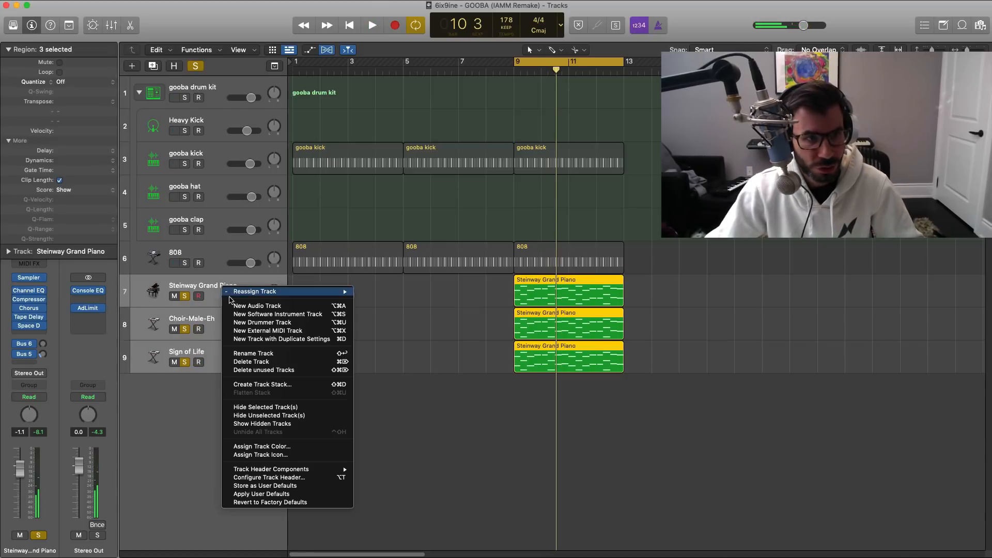
pyautogui.click(250, 384)
pyautogui.press('Return')
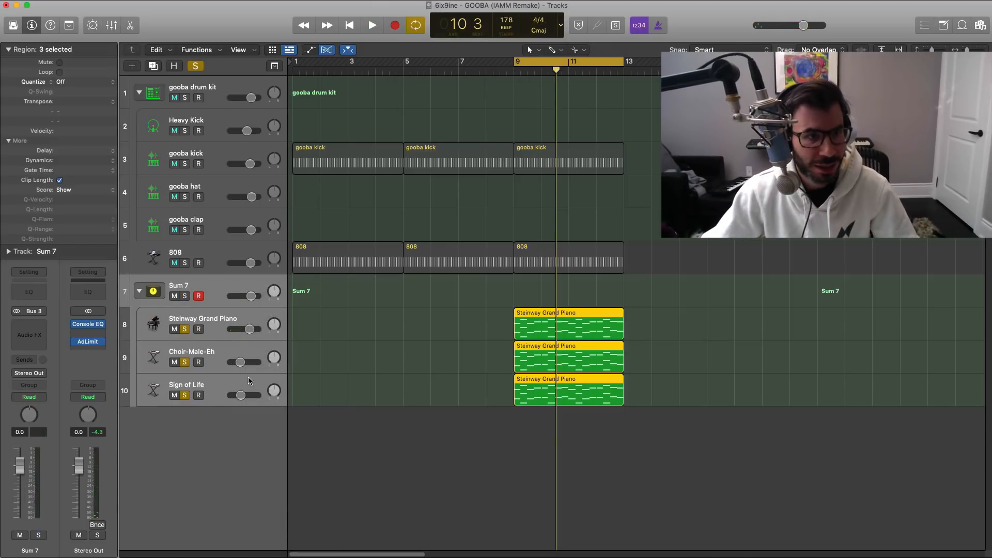
# Add a Channel EQ to the Sum 7 stack with a high cut at 4420 Hz, 12 dB/Oct slope and Q of 0.88
pyautogui.click(37, 325)
pyautogui.click(34, 297)
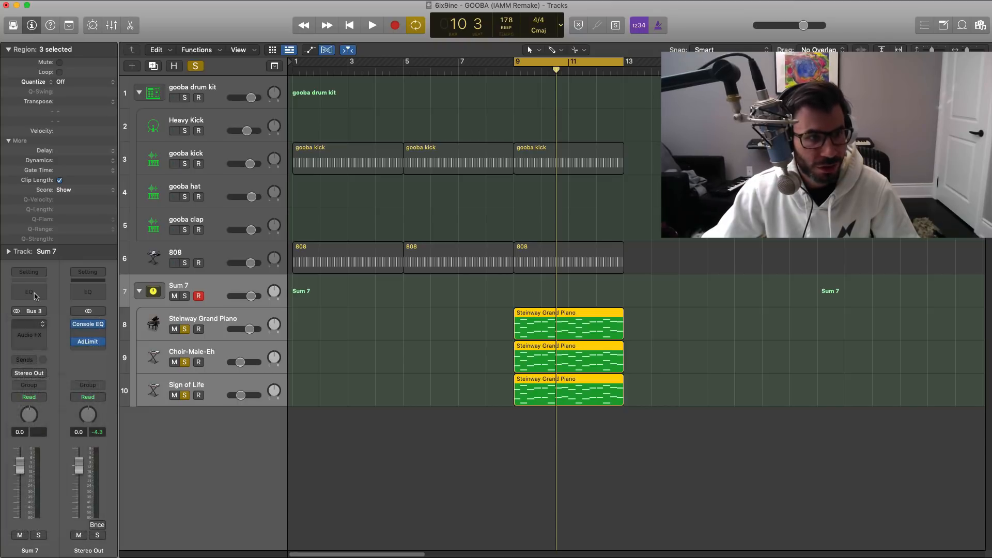
pyautogui.click(35, 296)
pyautogui.moveTo(776, 131); pyautogui.dragTo(645, 129)
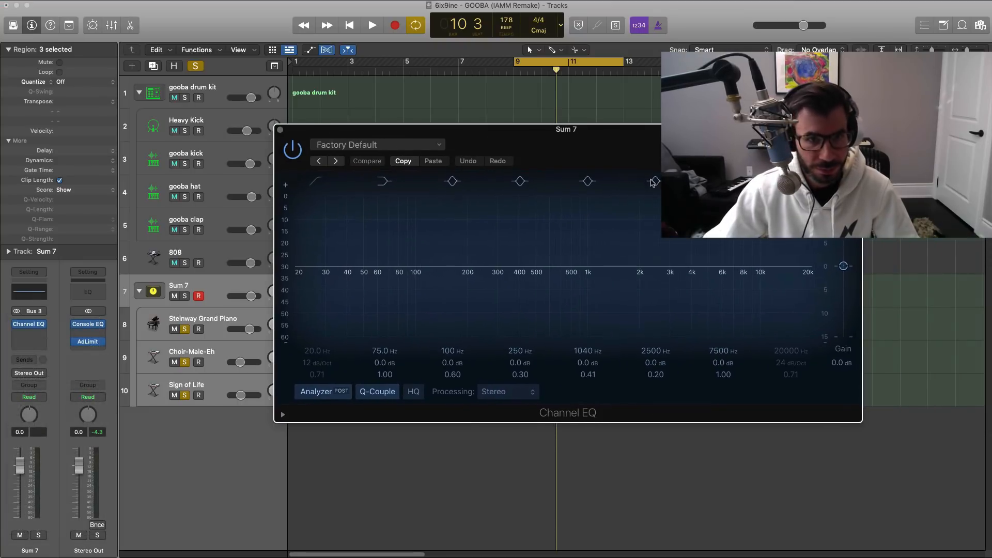
pyautogui.moveTo(705, 280)
pyautogui.mouseDown()
pyautogui.moveTo(627, 280)
pyautogui.moveTo(700, 280)
pyautogui.mouseUp()
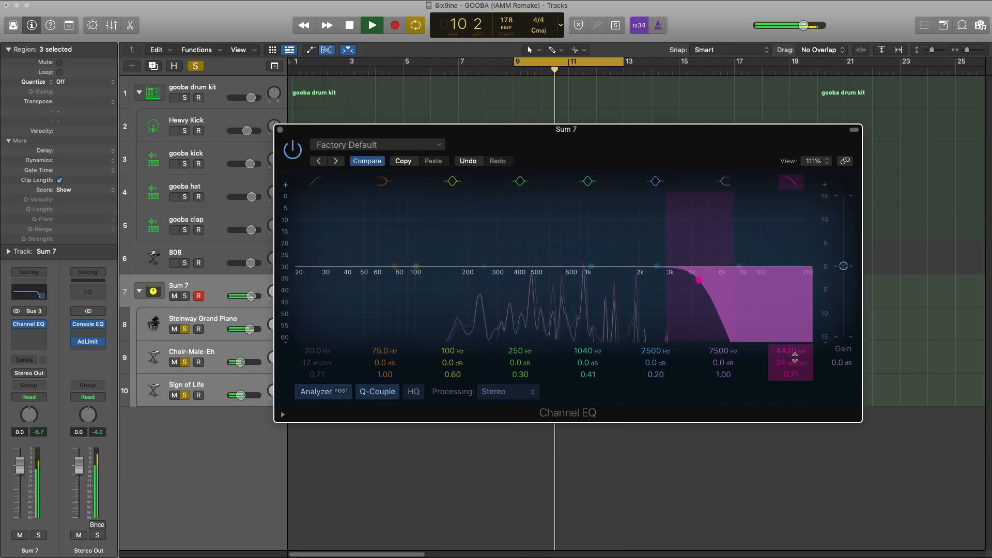
pyautogui.moveTo(791, 363); pyautogui.dragTo(791, 366)
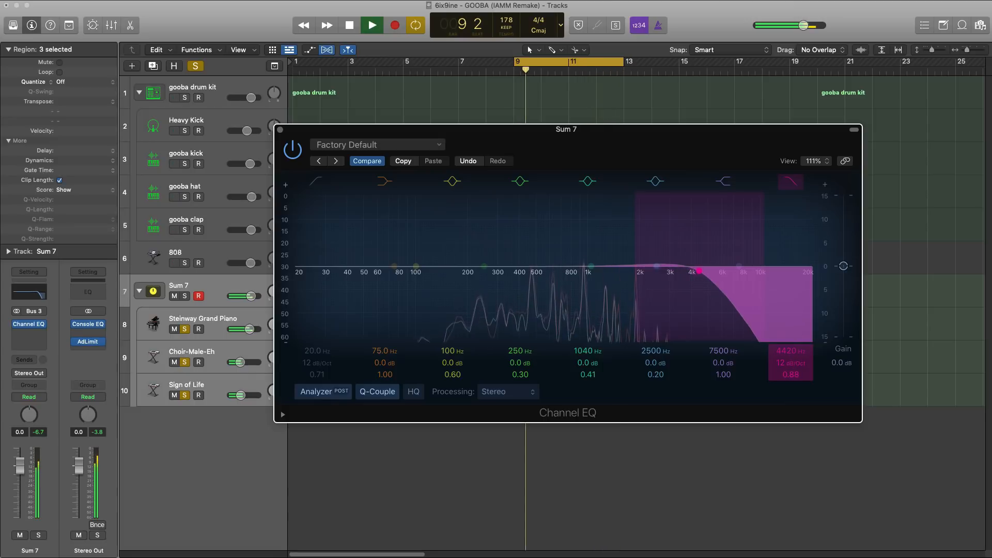
# Enable the Sum 7 EQ's low cut and set it to 340 Hz, 12 dB/Oct, with a Q of 0.67
pyautogui.click(316, 181)
pyautogui.press('space')
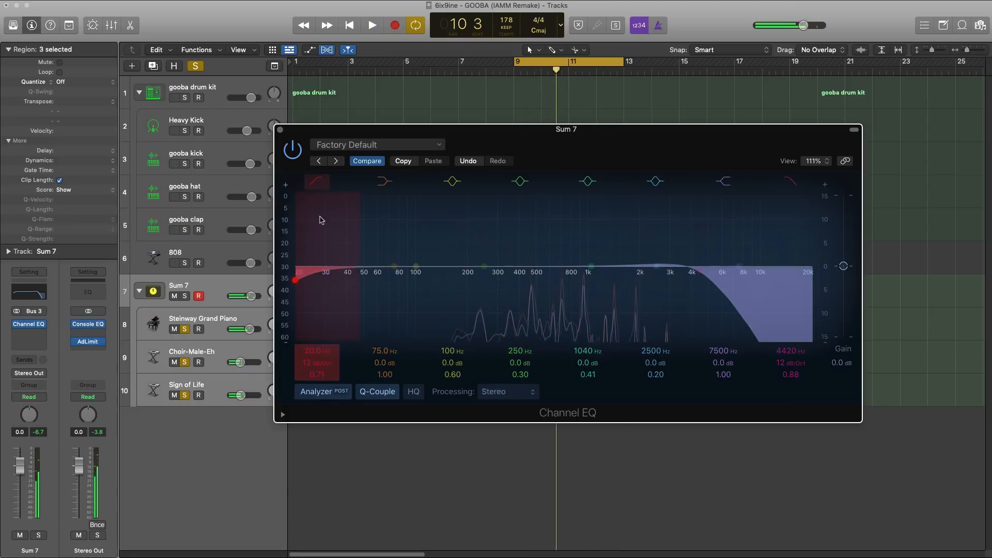
pyautogui.press('space')
pyautogui.moveTo(305, 356); pyautogui.dragTo(305, 326)
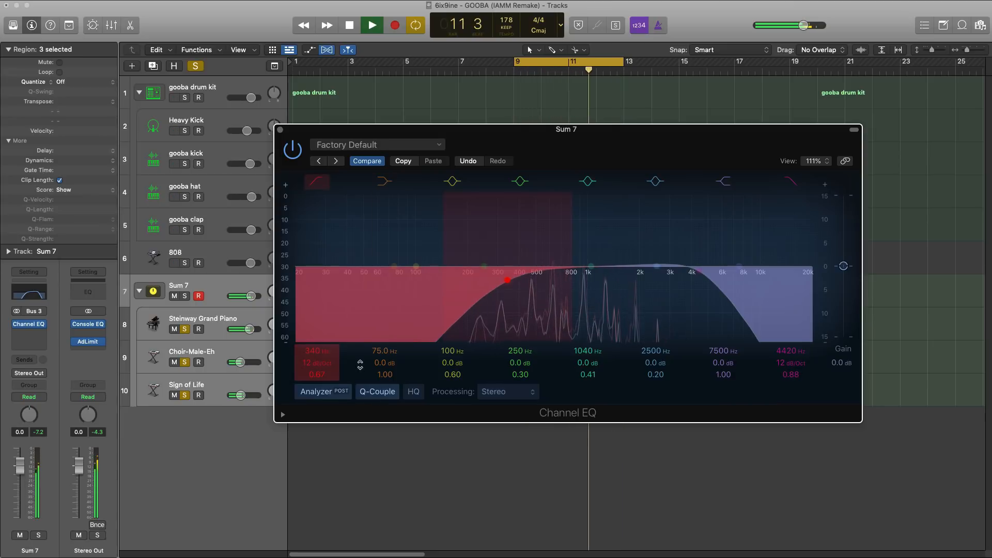
pyautogui.press('space')
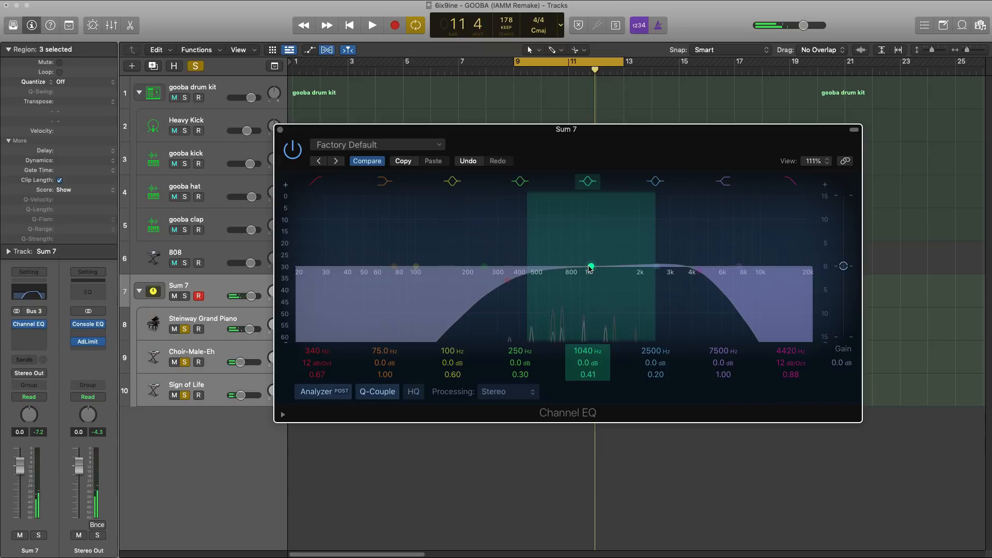
# Dip the EQ's 1040 Hz mid band to -2.9 dB at 530 Hz during playback, and close the EQ
pyautogui.press('space')
pyautogui.moveTo(591, 267); pyautogui.dragTo(553, 282)
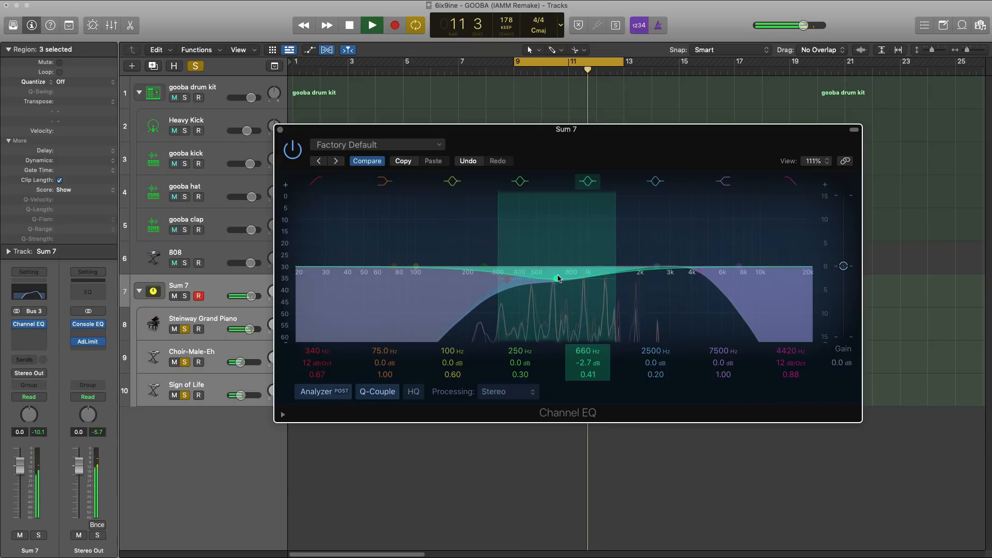
pyautogui.moveTo(555, 280); pyautogui.dragTo(542, 279)
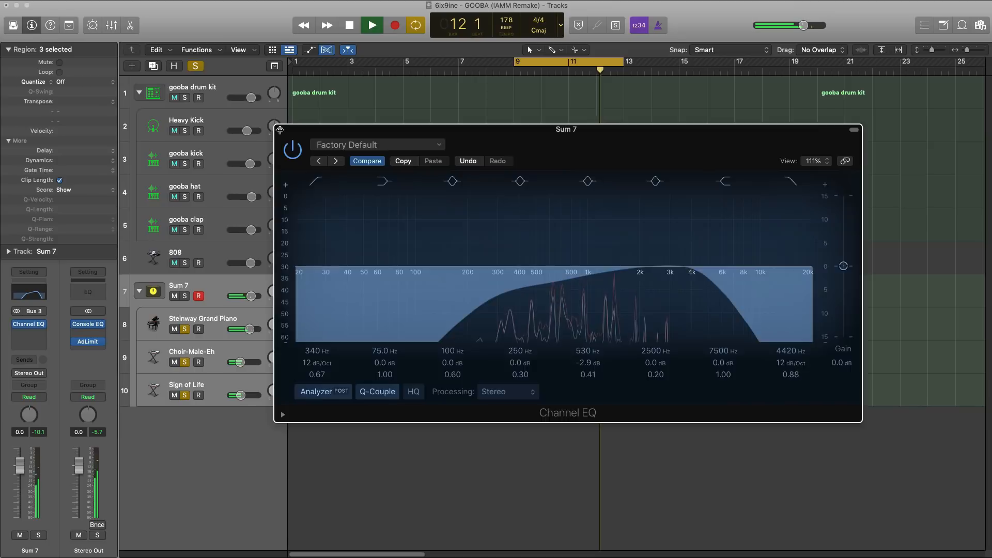
pyautogui.click(281, 130)
pyautogui.press('space')
# Unsolo the melody tracks and lower Sum 7's volume to -1.0 dB while playing the full mix
pyautogui.click(185, 329)
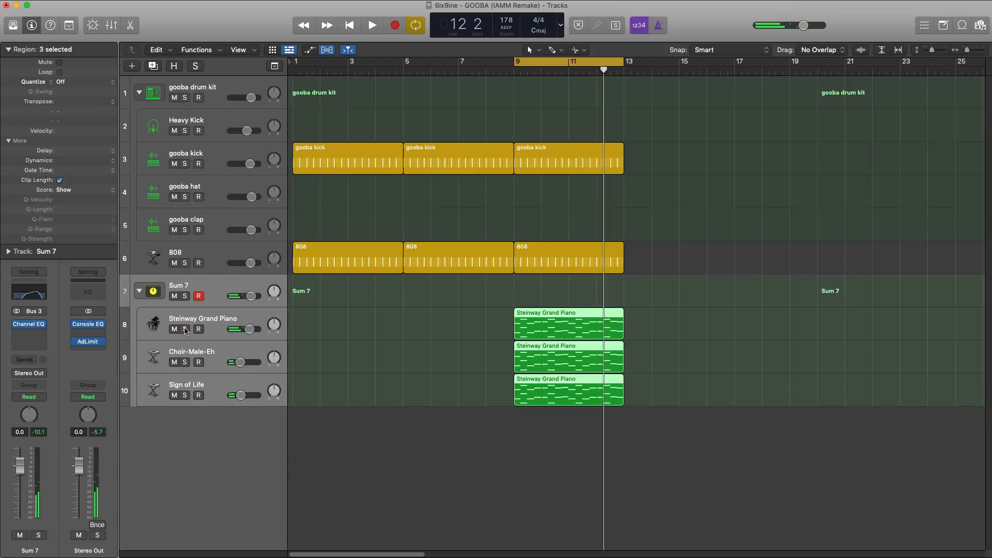
pyautogui.press('space')
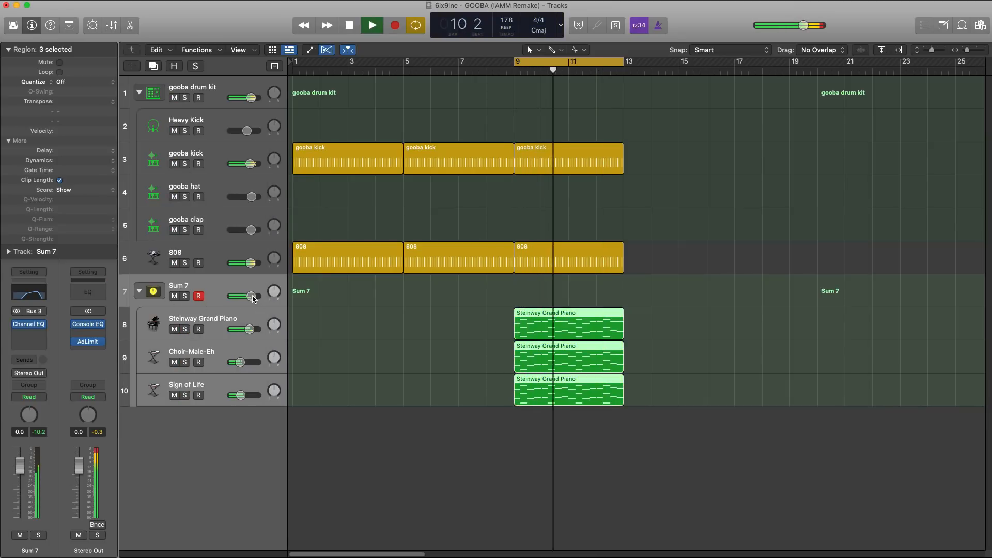
pyautogui.moveTo(251, 296); pyautogui.dragTo(243, 294)
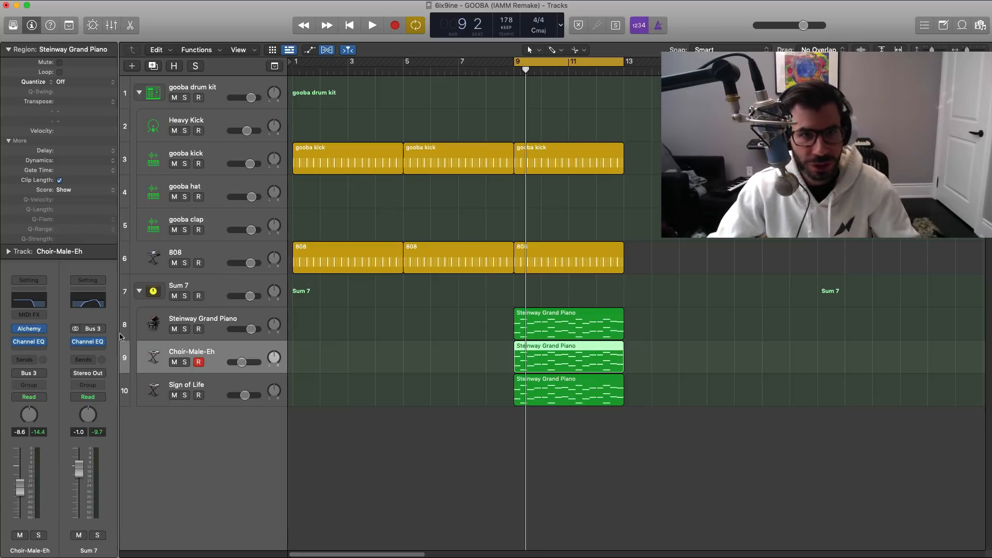
pyautogui.press('space')
pyautogui.press('space')
# Insert a stereo Single Band EQ on Sum 7 and set the stack's automation mode to Touch
pyautogui.click(209, 295)
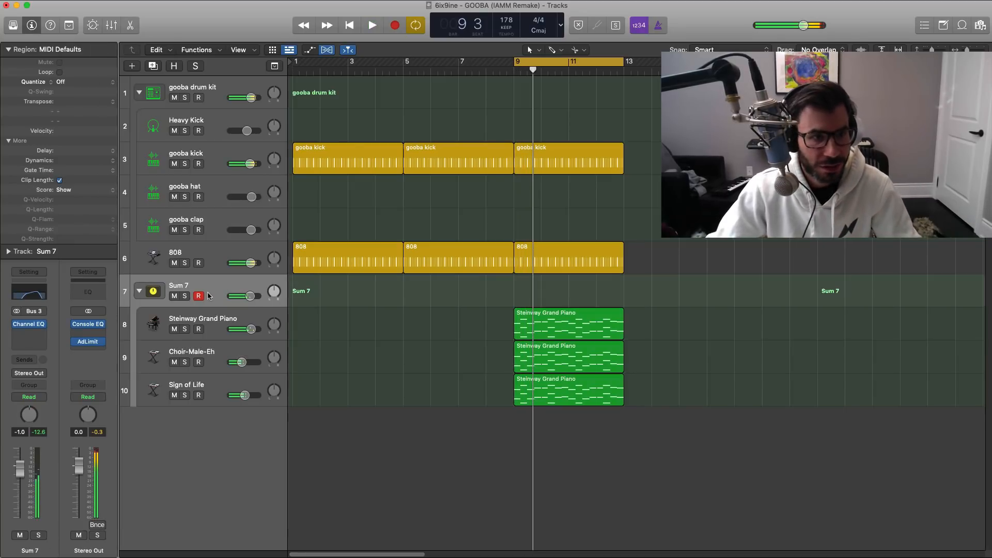
pyautogui.click(35, 339)
pyautogui.moveTo(67, 455)
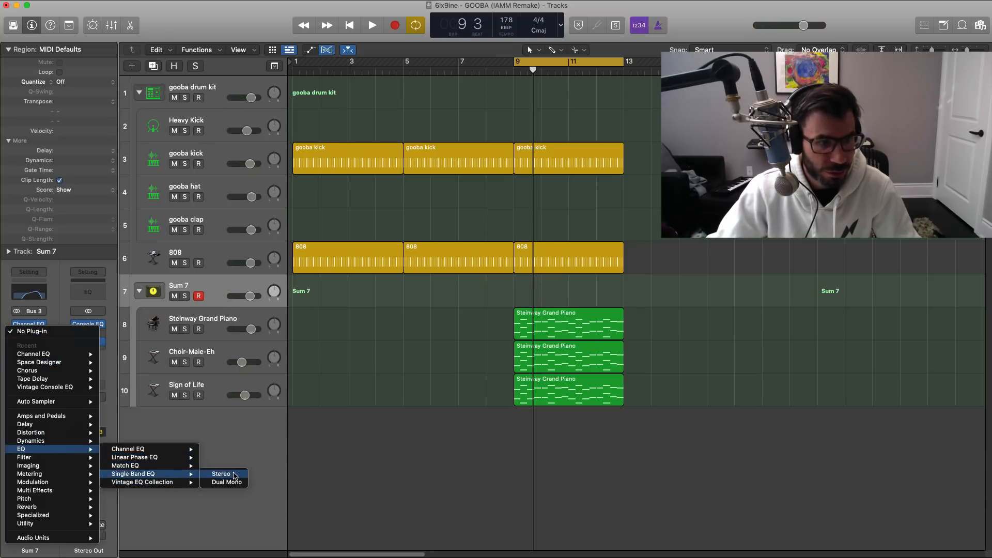
pyautogui.click(233, 475)
pyautogui.click(44, 397)
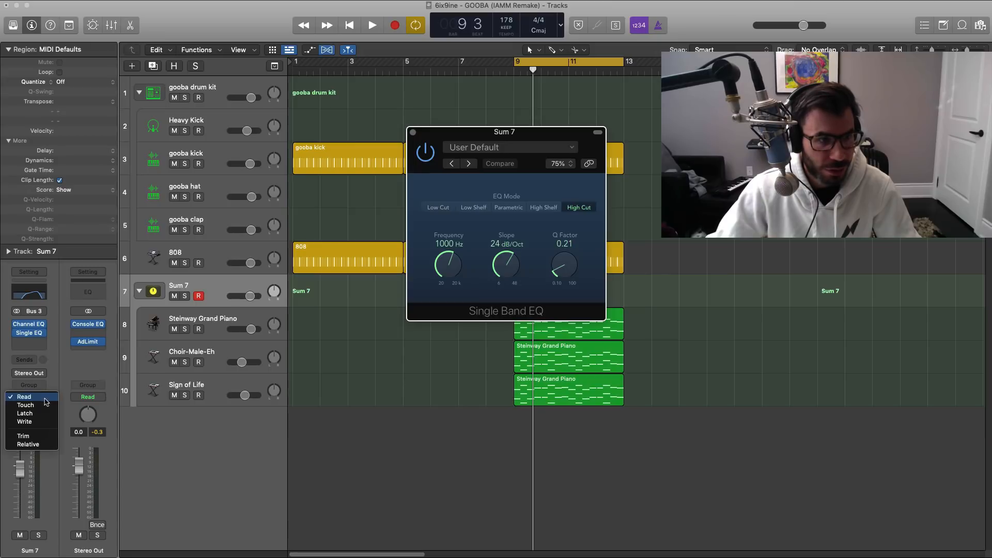
pyautogui.click(51, 406)
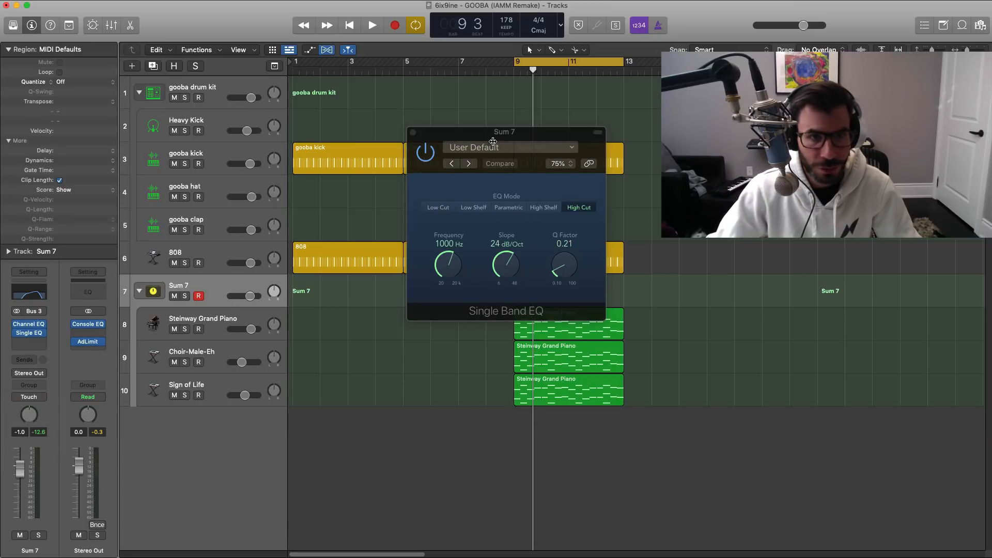
# Turn off cycle playback and record a high-cut frequency sweep on Sum 7 from 25 Hz up to 840 Hz, starting at bar 8
pyautogui.moveTo(493, 141); pyautogui.dragTo(442, 170)
pyautogui.click(521, 62)
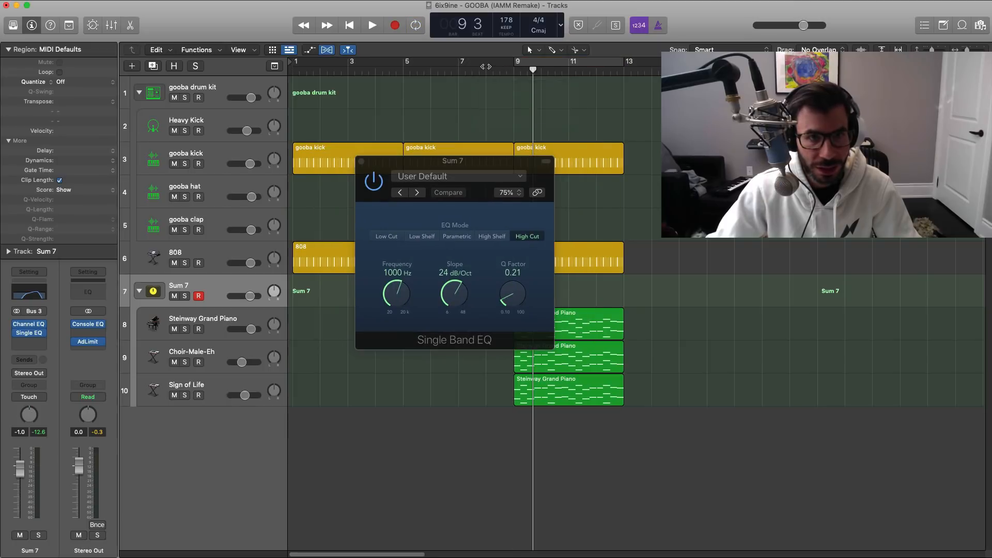
pyautogui.moveTo(402, 296); pyautogui.dragTo(375, 195)
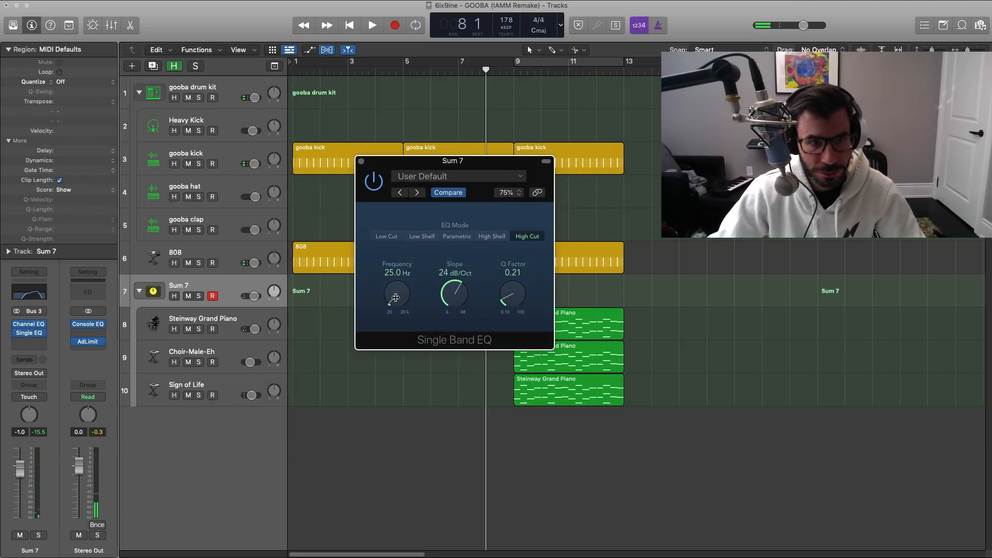
pyautogui.press('space')
pyautogui.press('space')
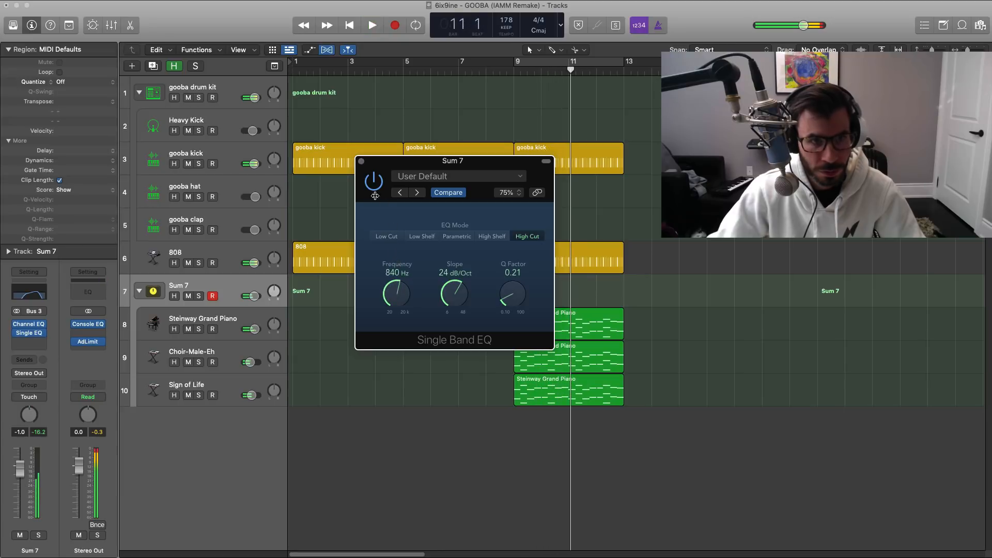
pyautogui.click(361, 159)
# Re-record Sum 7's high-cut sweep from bar 8, raising the Single Band EQ frequency from 20 Hz to 2250 Hz
pyautogui.click(223, 314)
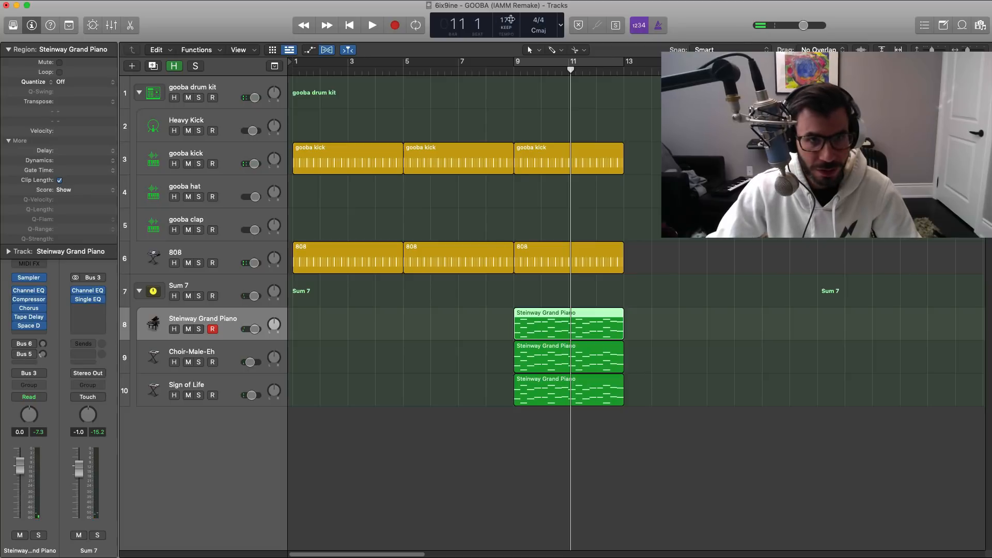
pyautogui.click(486, 70)
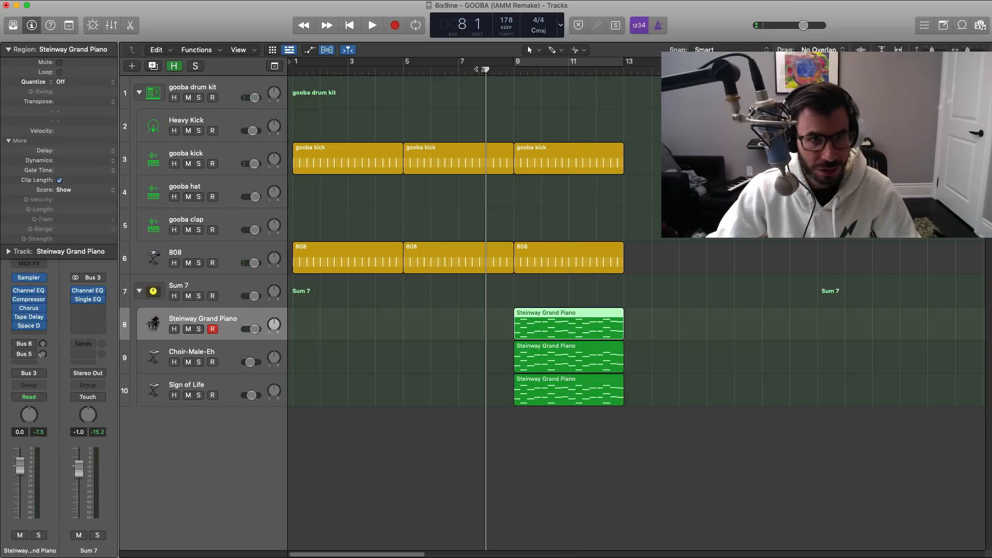
pyautogui.click(201, 290)
pyautogui.click(26, 330)
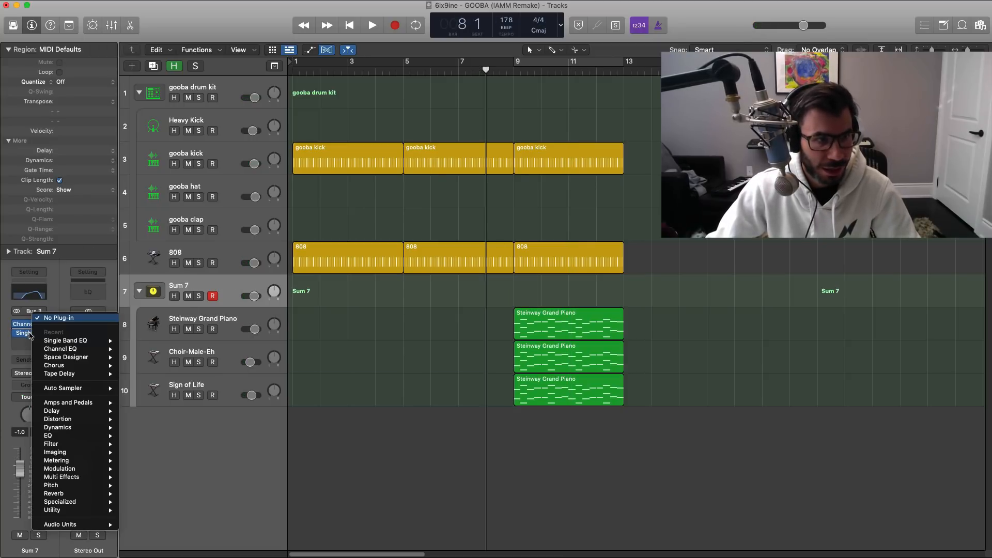
pyautogui.click(28, 333)
pyautogui.click(29, 333)
pyautogui.moveTo(488, 163); pyautogui.dragTo(586, 194)
pyautogui.press('space')
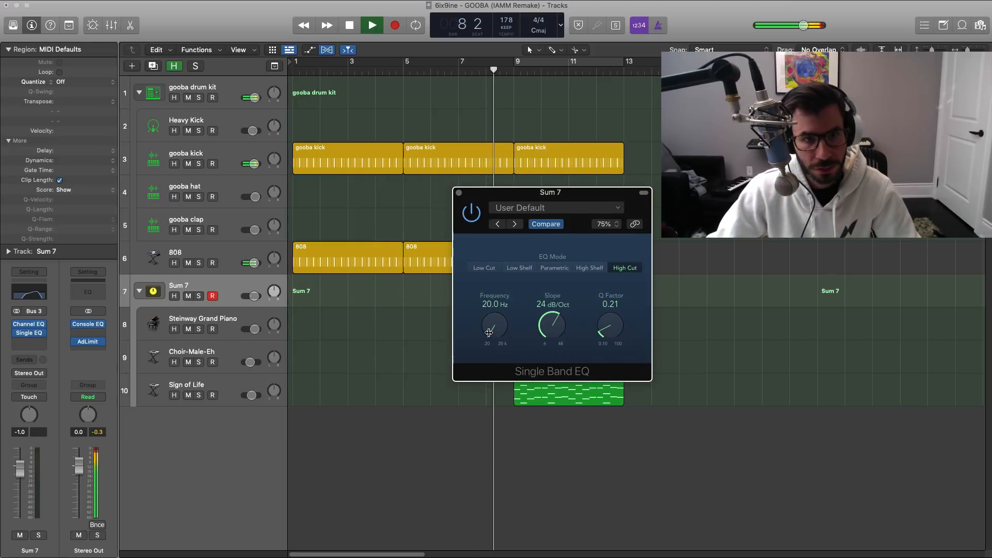
pyautogui.moveTo(493, 326); pyautogui.dragTo(490, 230)
pyautogui.press('space')
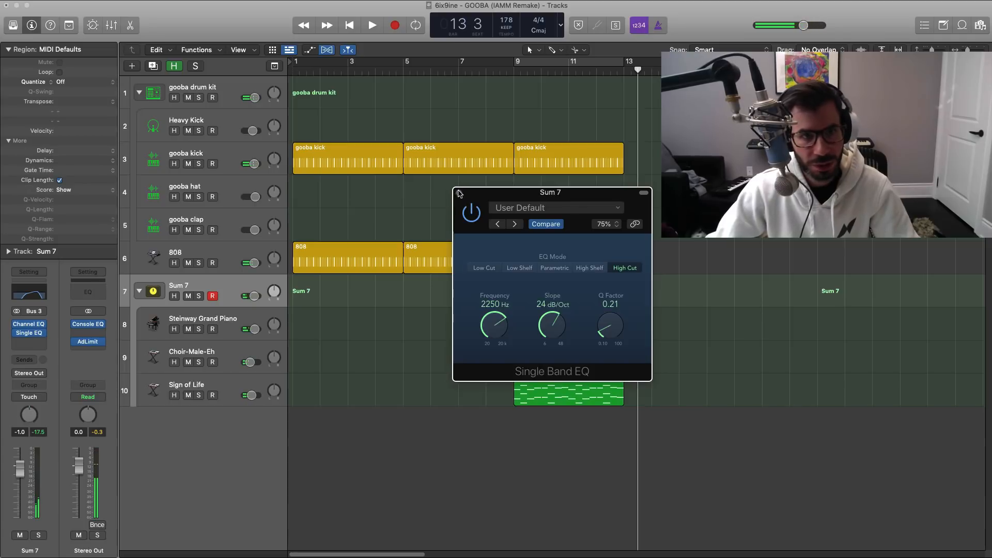
pyautogui.click(459, 193)
# Repeat the melody, gooba kick and 808 regions from bar 13 and trim the copies to end at bar 16
pyautogui.moveTo(660, 432); pyautogui.dragTo(517, 310)
pyautogui.press('super+r')
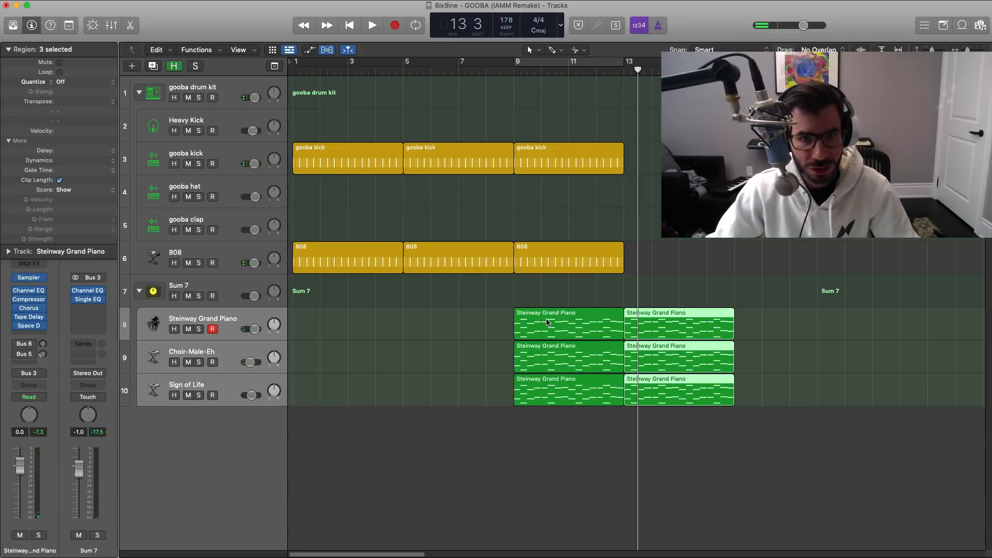
pyautogui.moveTo(661, 274); pyautogui.dragTo(582, 145)
pyautogui.press('super+r')
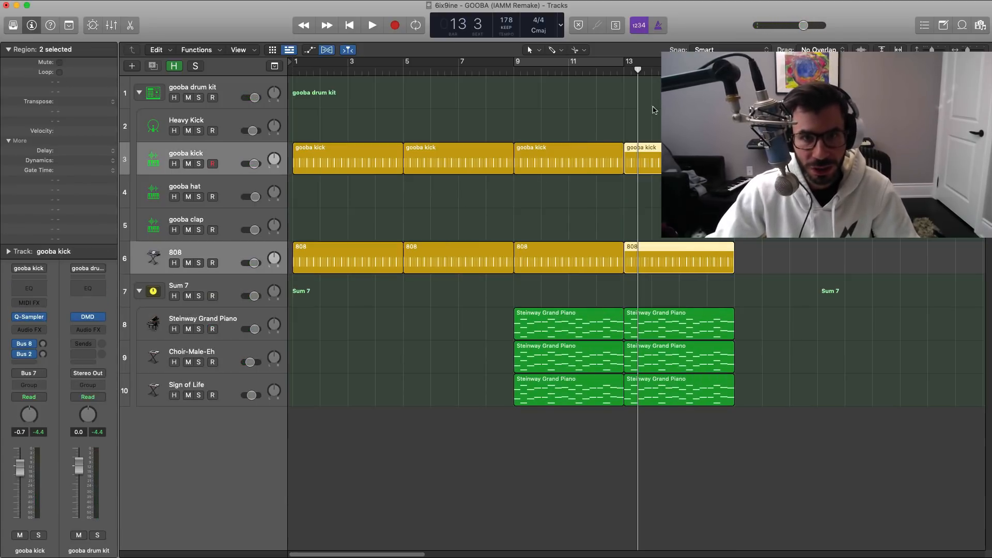
pyautogui.moveTo(733, 168); pyautogui.dragTo(706, 168)
pyautogui.click(769, 336)
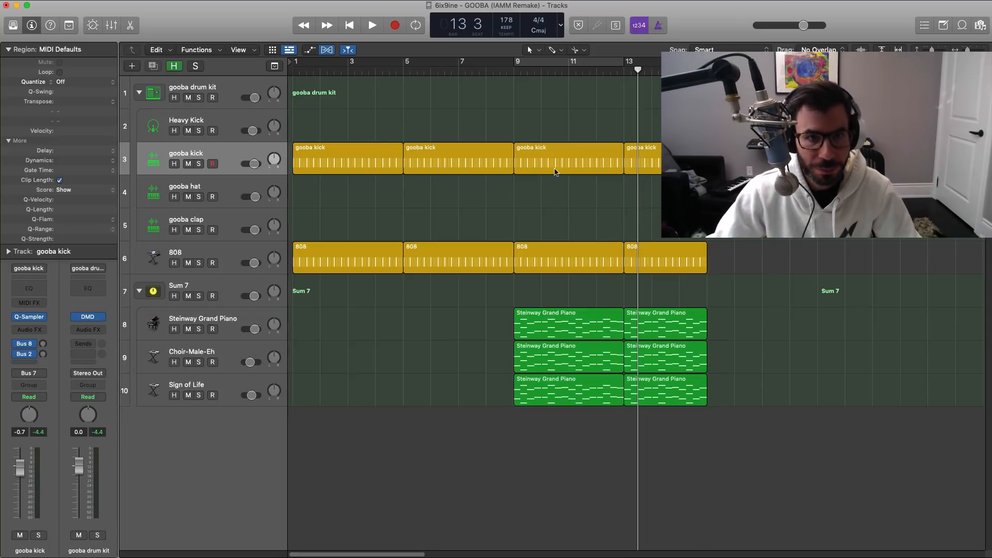
# Set Sum 7 to Trim Touch automation and record the Single Band EQ frequency sweep from 20 Hz to 20000 Hz, starting at bar 8
pyautogui.click(491, 72)
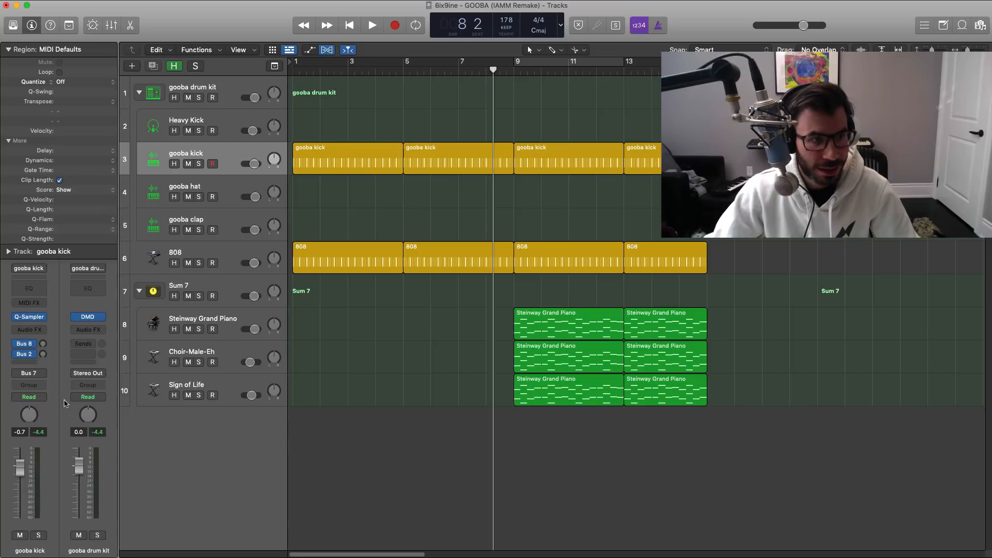
pyautogui.click(210, 285)
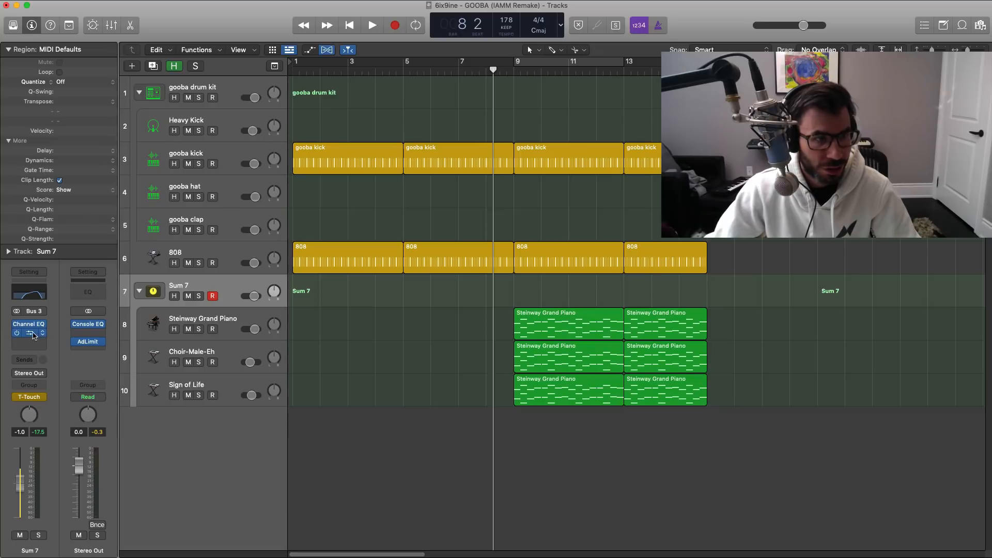
pyautogui.click(32, 335)
pyautogui.moveTo(559, 194); pyautogui.dragTo(629, 211)
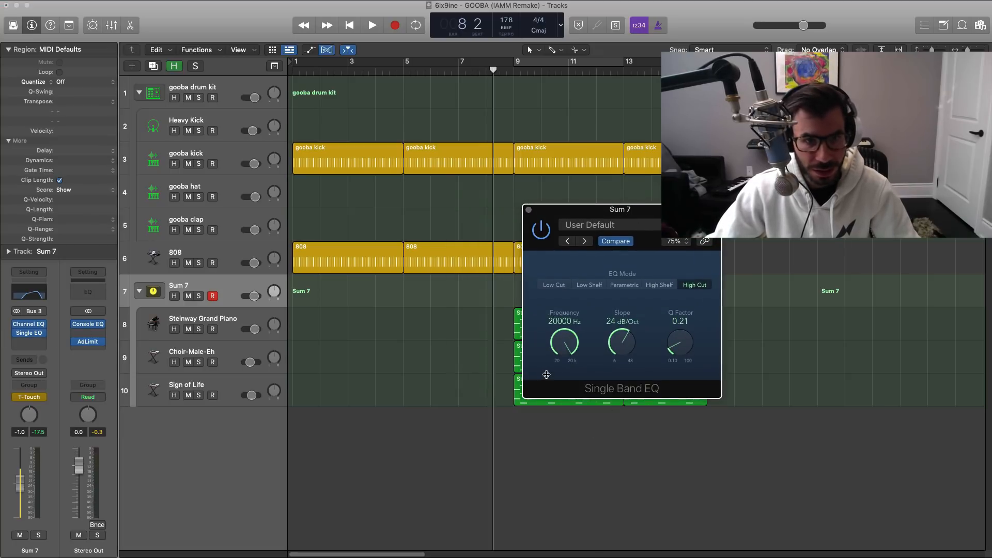
pyautogui.press('space')
pyautogui.moveTo(552, 340); pyautogui.dragTo(538, 165)
pyautogui.press('space')
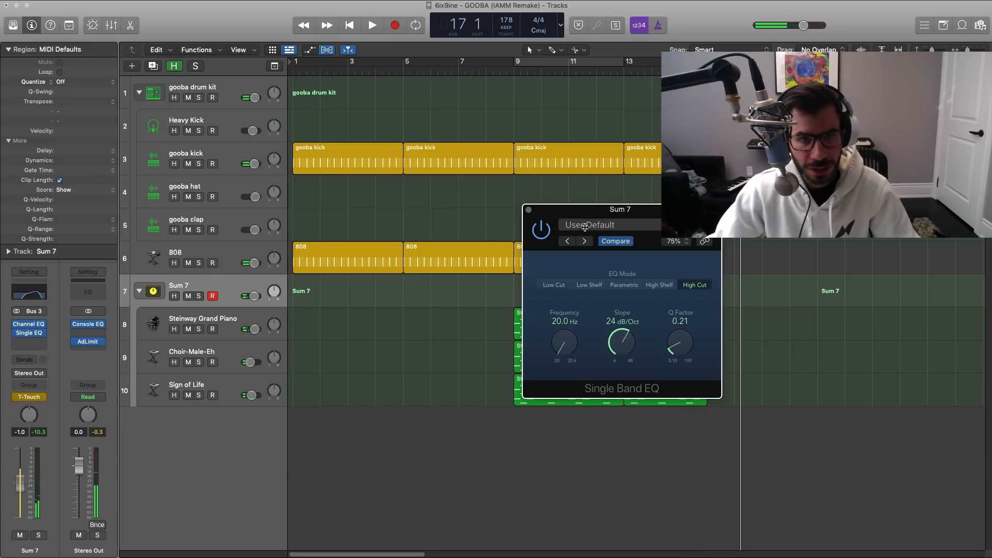
pyautogui.click(528, 211)
# Show Sum 7's Single EQ Frequency automation and remove the intermediate points between bars 9 and 16 to leave a straight ramp
pyautogui.press('a')
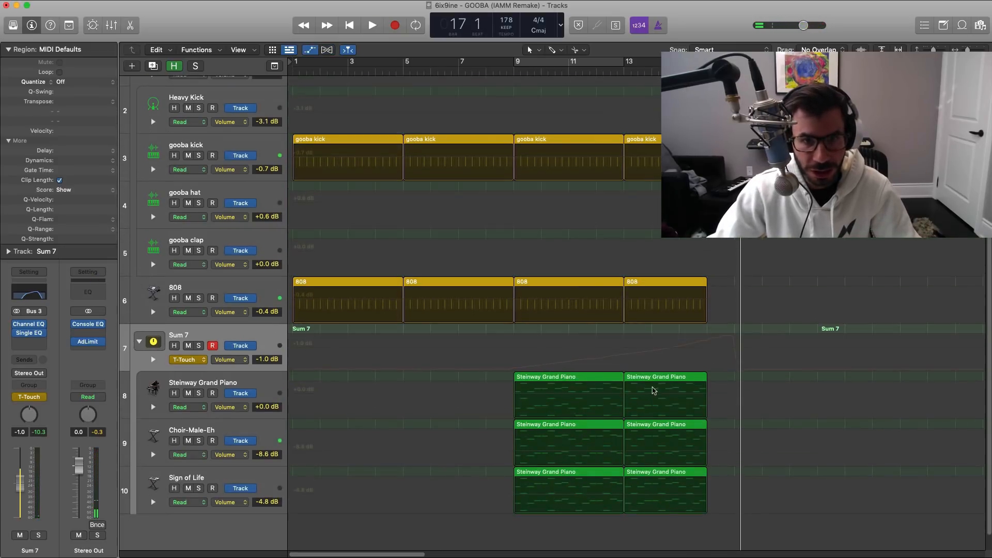
pyautogui.click(214, 360)
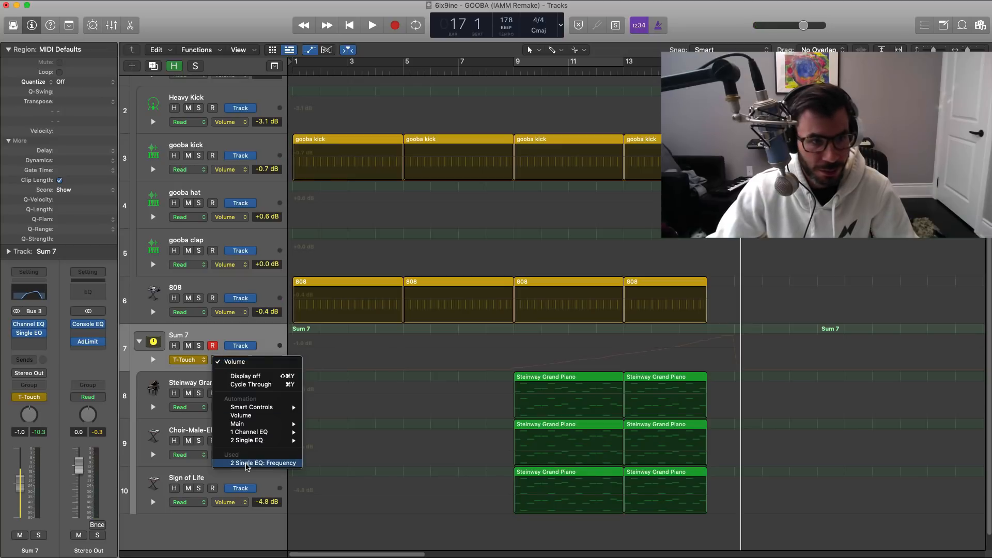
pyautogui.click(247, 463)
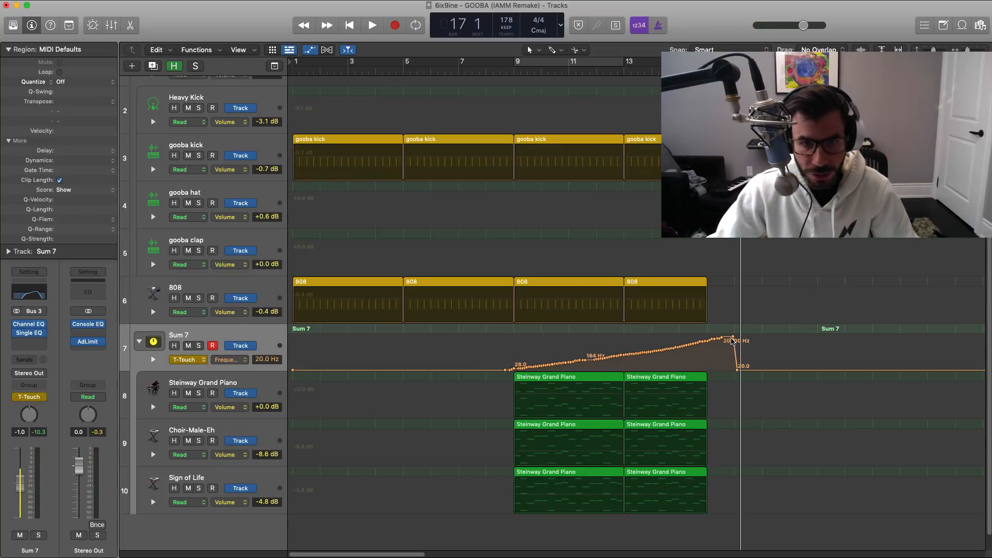
pyautogui.moveTo(722, 370); pyautogui.dragTo(519, 345)
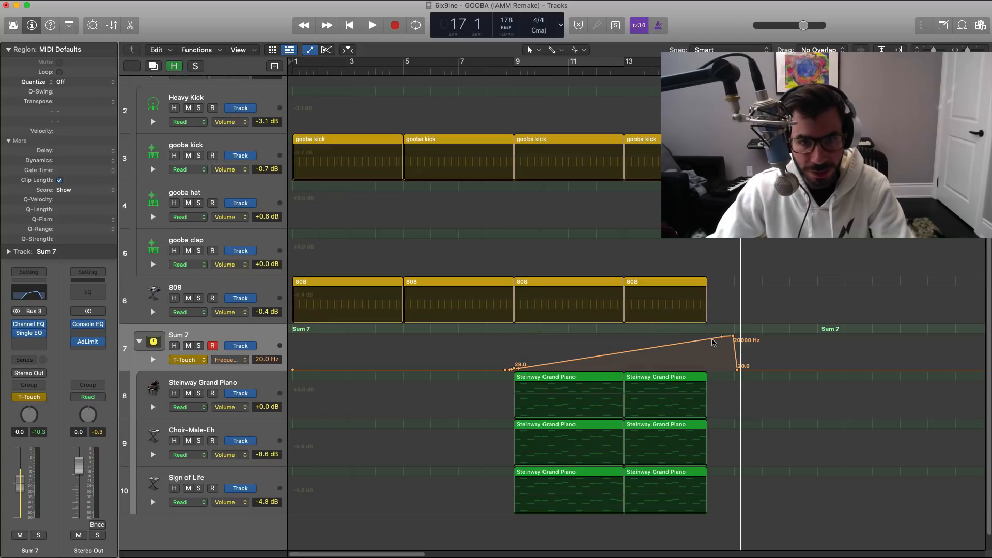
# Move the upper point of Sum 7's frequency ramp to bar 16 at 20000 Hz, then hide the automation
pyautogui.moveTo(721, 337)
pyautogui.mouseDown()
pyautogui.moveTo(707, 337)
pyautogui.moveTo(733, 337)
pyautogui.mouseUp()
pyautogui.press('super+Right')
pyautogui.press('super+Right')
pyautogui.press('super+Right')
pyautogui.press('super+Right')
pyautogui.press('super+Right')
pyautogui.press('a')
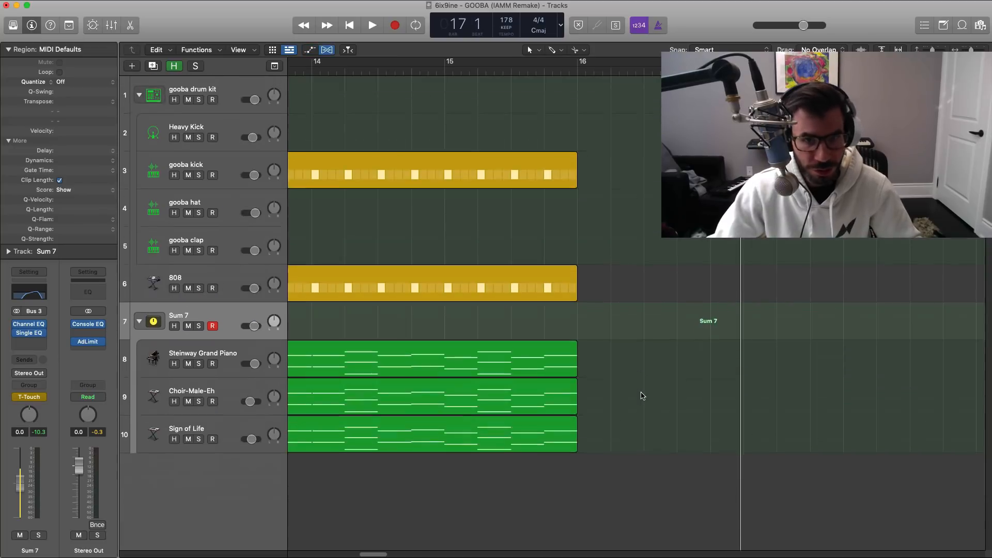
# Copy the Steinway Grand Piano, Choir-Male-Eh and Sign of Life melody regions from bar 9 to bar 17
pyautogui.press('super+Left')
pyautogui.press('super+Left')
pyautogui.press('super+Left')
pyautogui.press('super+Left')
pyautogui.press('super+Left')
pyautogui.press('super+Left')
pyautogui.press('super+Left')
pyautogui.press('super+Left')
pyautogui.press('super+Left')
pyautogui.press('super+Right')
pyautogui.press('super+Right')
pyautogui.press('super+Right')
pyautogui.press('super+Right')
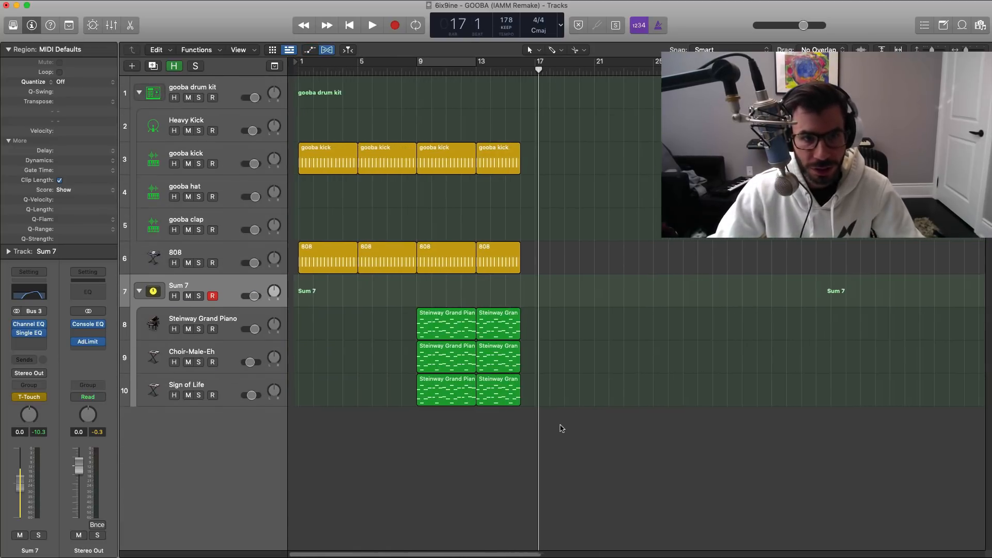
pyautogui.moveTo(412, 433); pyautogui.dragTo(438, 159)
pyautogui.moveTo(416, 504); pyautogui.dragTo(538, 335)
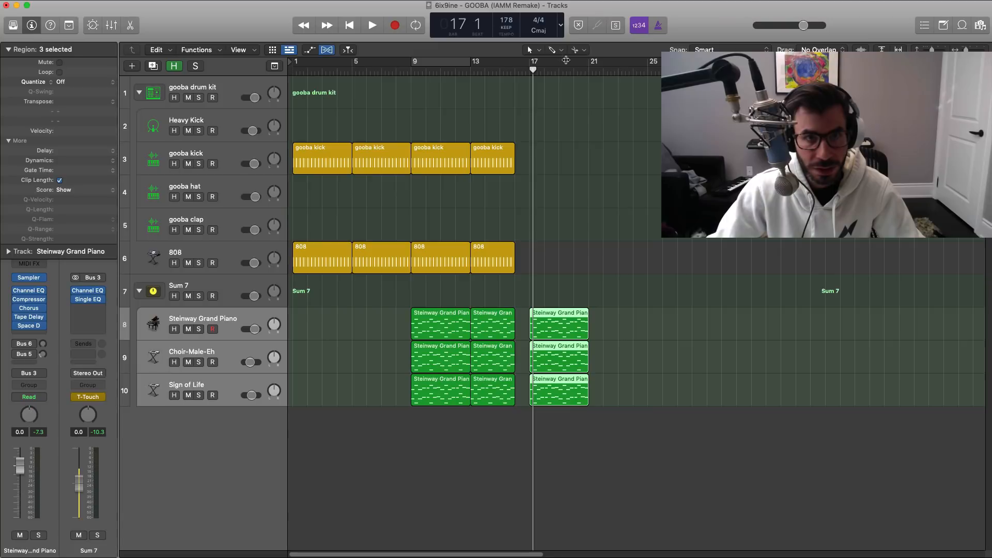
# Create a 64-step pattern region on the gooba kick track at bar 17 and cycle bars 17 to 21
pyautogui.press('super+Right')
pyautogui.press('super+Right')
pyautogui.keyDown('super'); pyautogui.click(546, 156); pyautogui.keyUp('super')
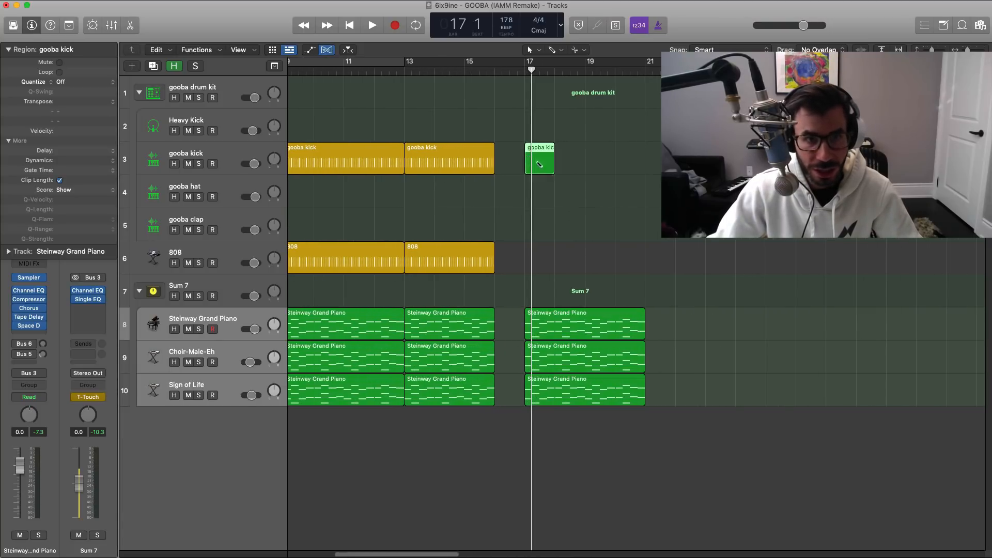
pyautogui.press('super+z')
pyautogui.rightClick(544, 165)
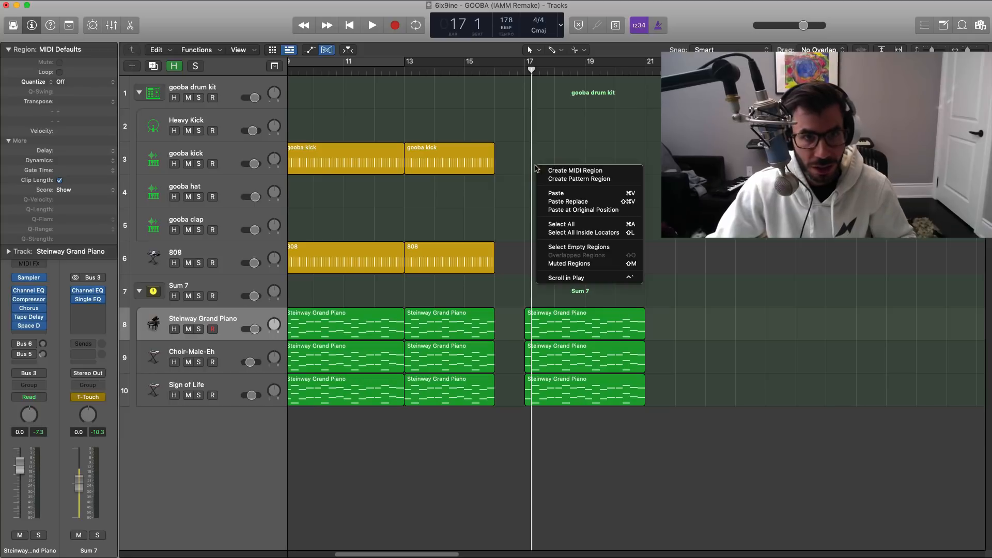
pyautogui.click(565, 178)
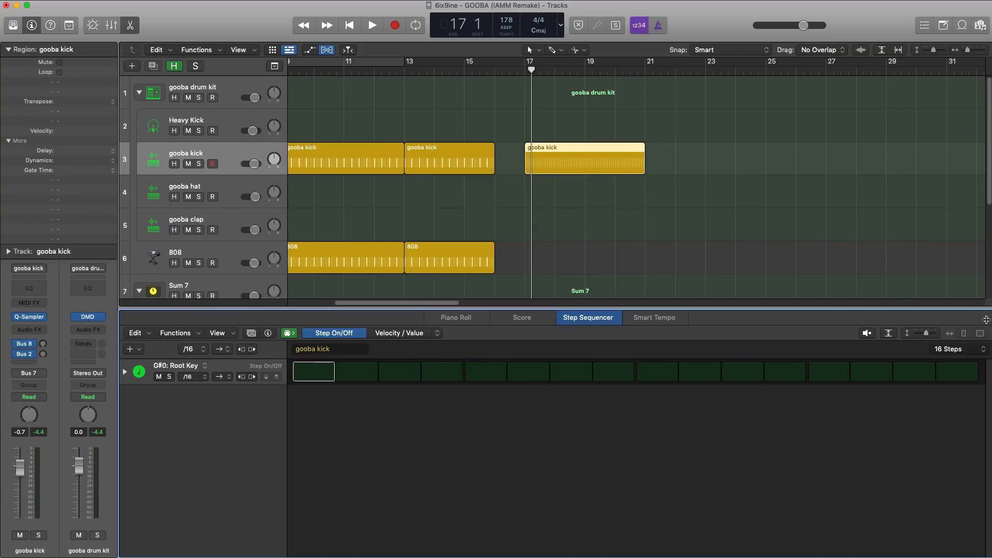
pyautogui.click(945, 350)
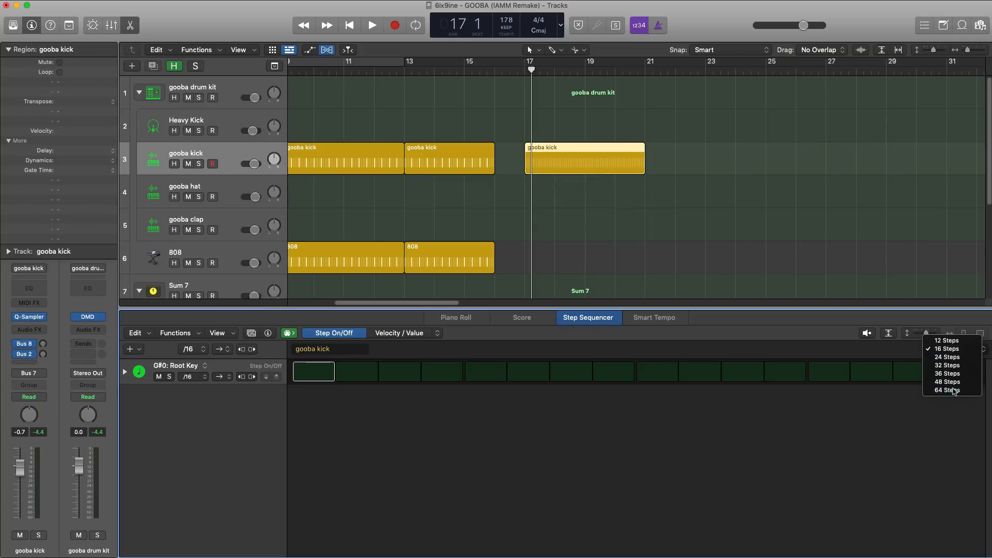
pyautogui.click(948, 390)
pyautogui.moveTo(531, 65); pyautogui.dragTo(644, 65)
# Turn on steps 1 and 7 of the new gooba kick pattern while the cycle plays
pyautogui.click(309, 377)
pyautogui.press('space')
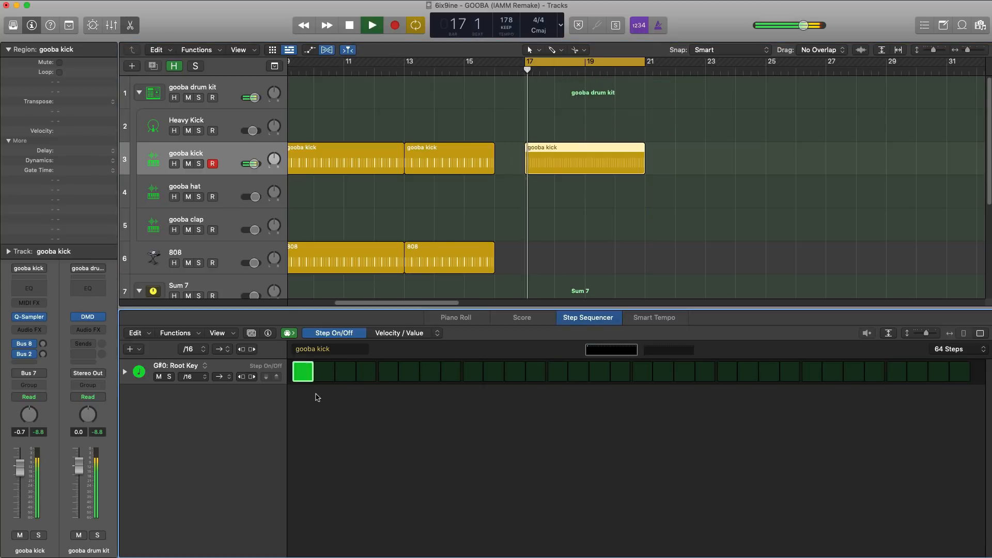
pyautogui.click(425, 376)
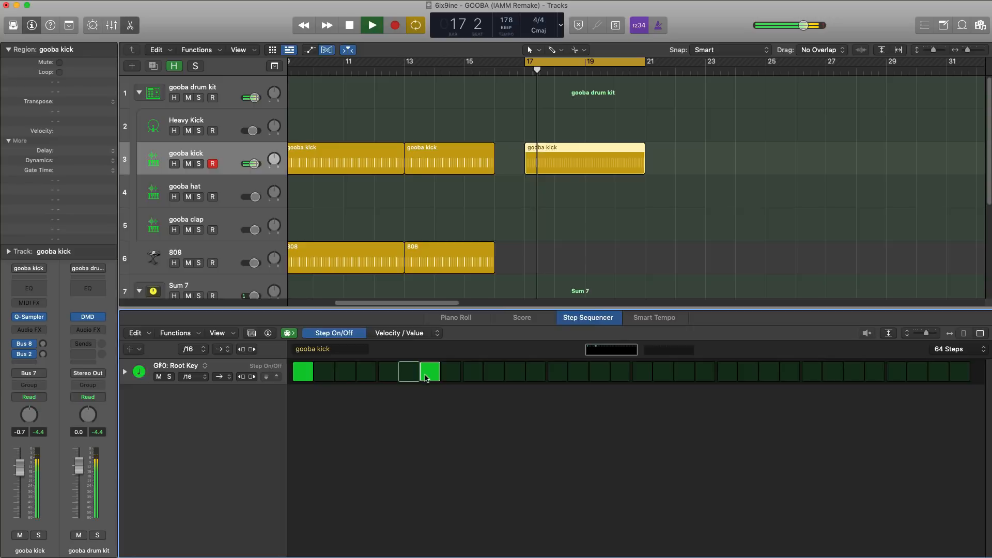
# Raise Sum 7's Single EQ Frequency automation point at bar 17 from the floor to 20000 Hz and play the result
pyautogui.press('e')
pyautogui.click(217, 285)
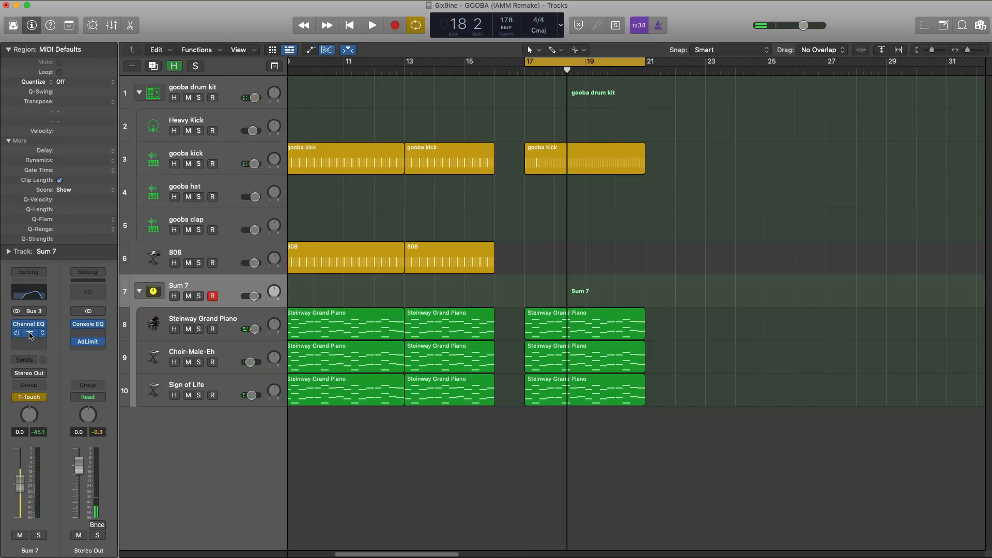
pyautogui.click(30, 335)
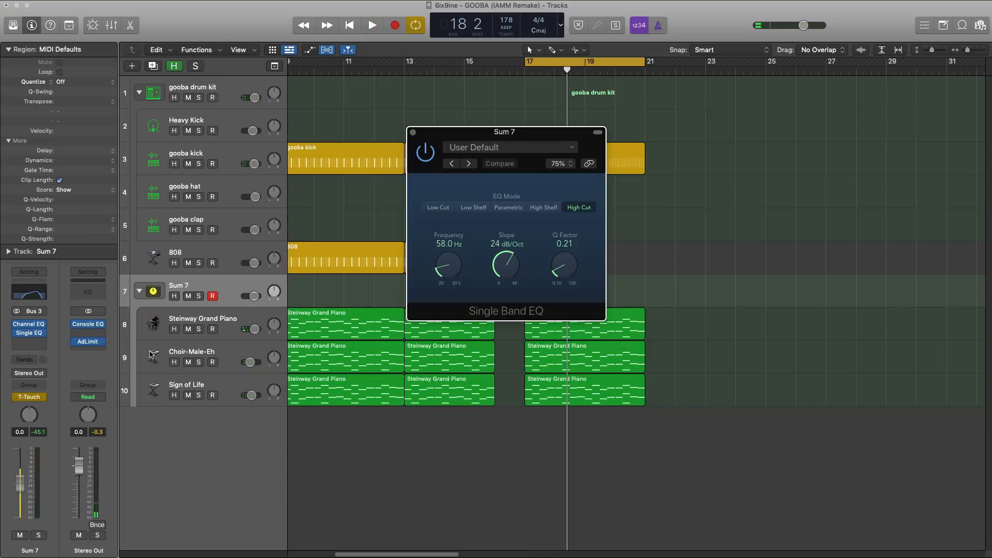
pyautogui.click(411, 133)
pyautogui.press('a')
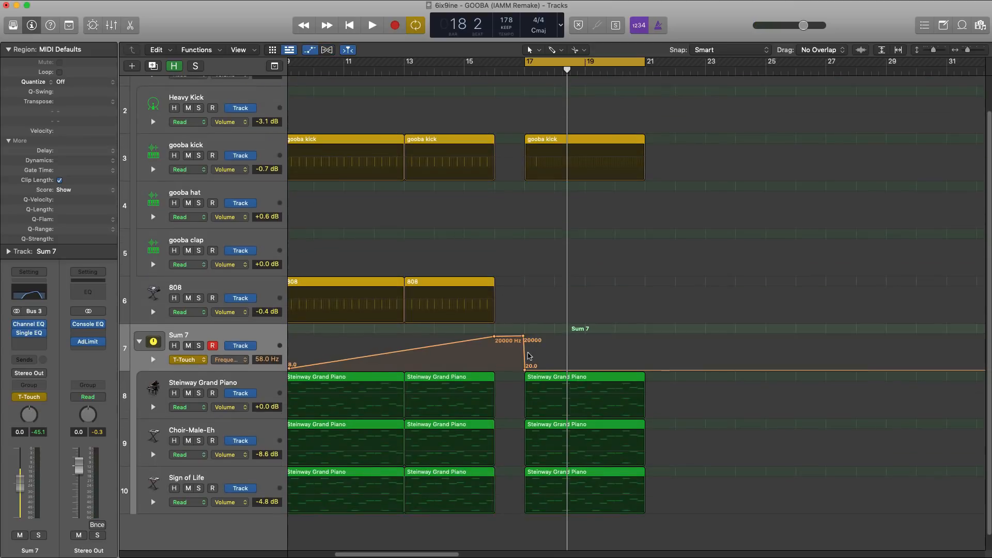
pyautogui.moveTo(523, 370); pyautogui.dragTo(524, 337)
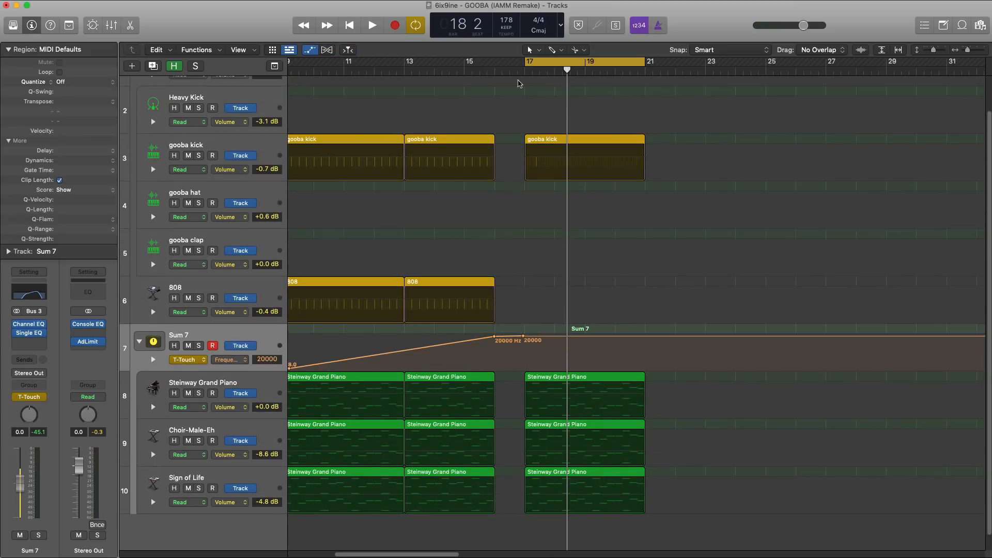
pyautogui.press('space')
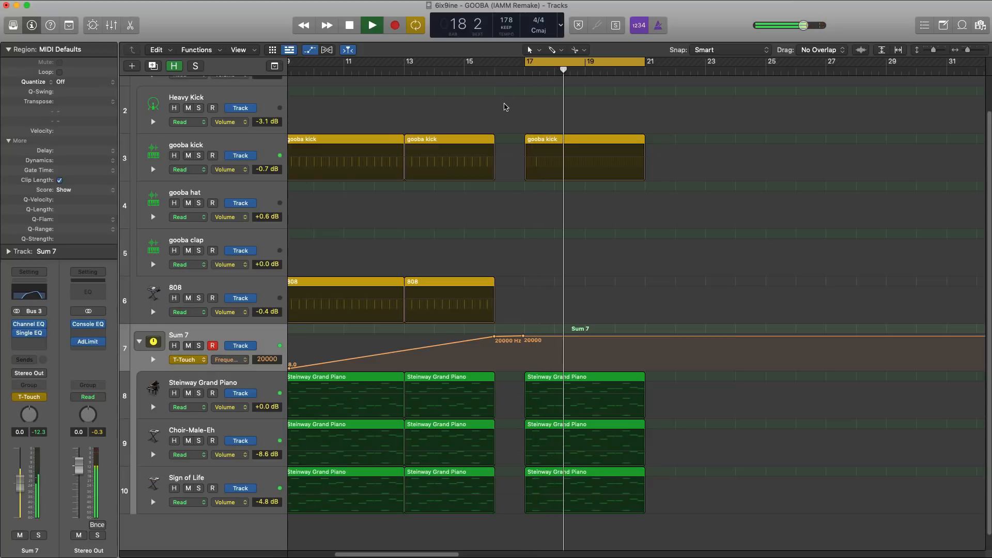
pyautogui.press('a')
# Reopen the bar 17 gooba kick pattern and turn on steps 13, 15, 21 and 27 on its first page
pyautogui.doubleClick(556, 157)
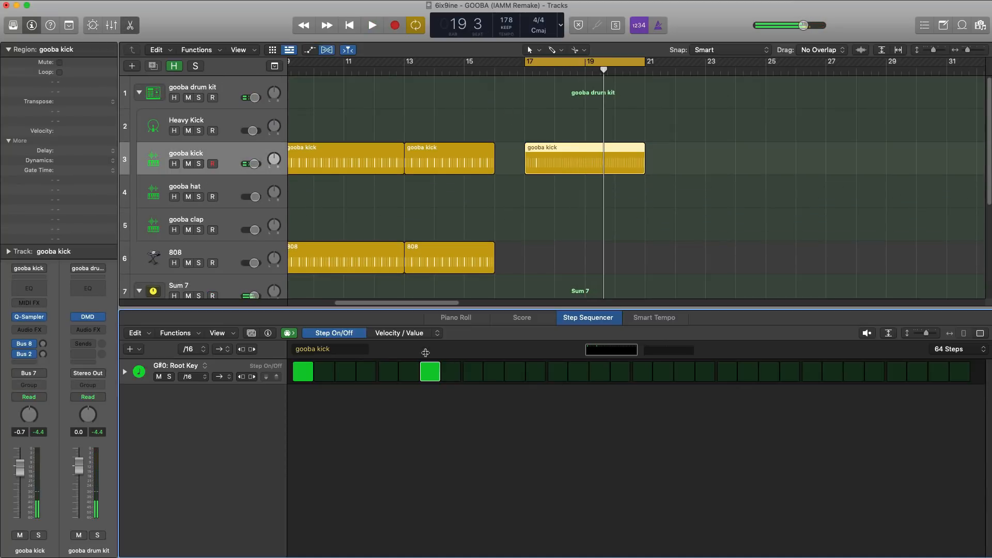
pyautogui.press('space')
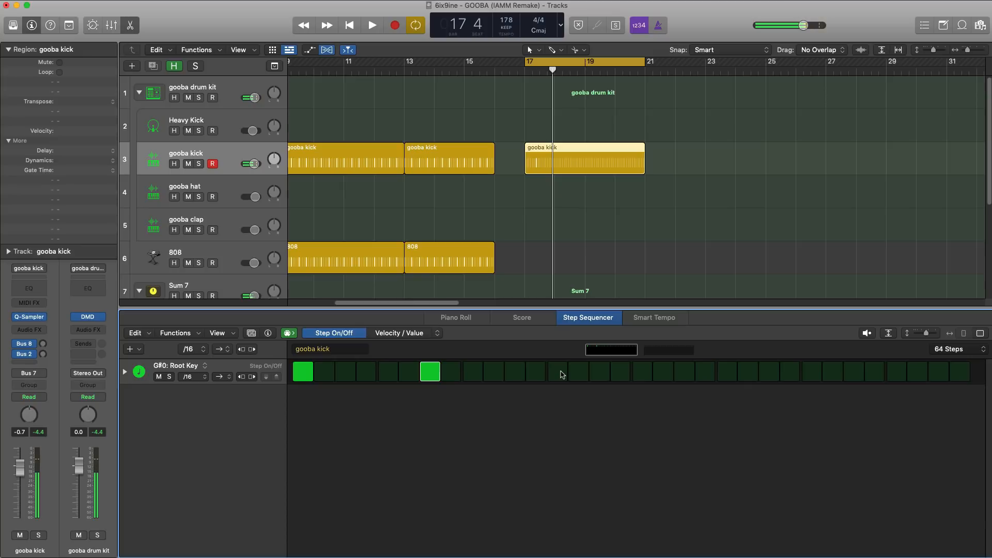
pyautogui.click(598, 374)
pyautogui.press('space')
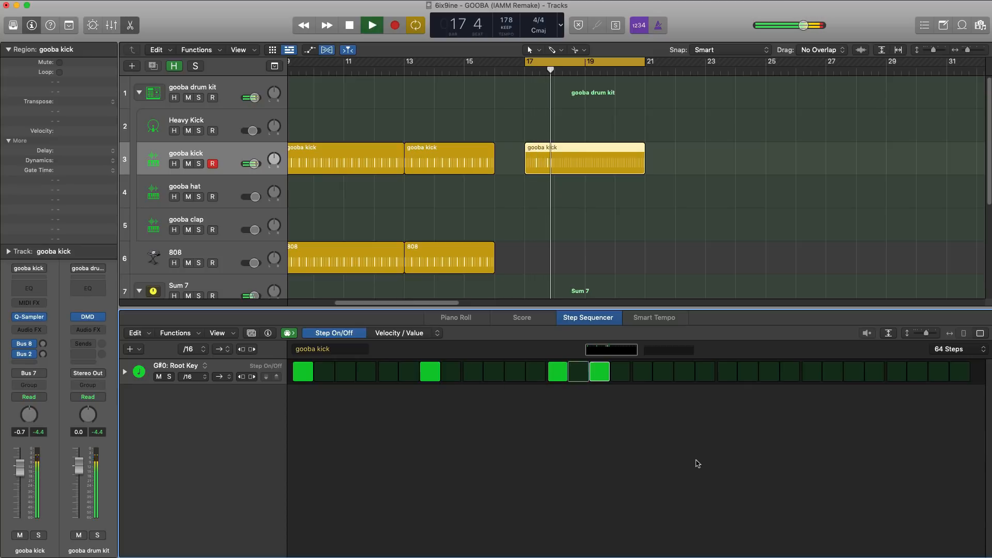
pyautogui.press('space')
pyautogui.press('space')
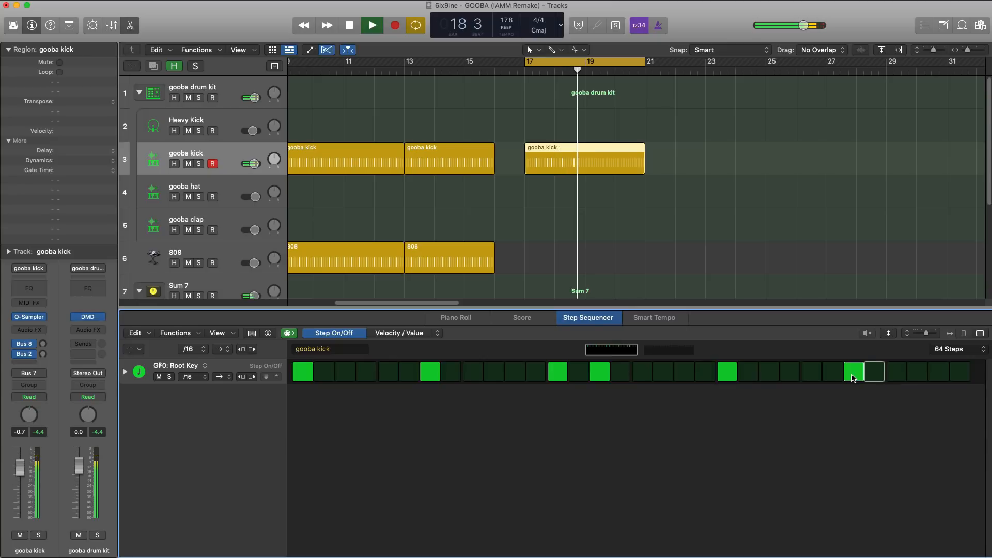
pyautogui.press('space')
# Repeat the kick rhythm on the pattern's second page, adding steps 33, 39, 45, 47, 53, 59 and 63, and play it back
pyautogui.click(672, 349)
pyautogui.press('space')
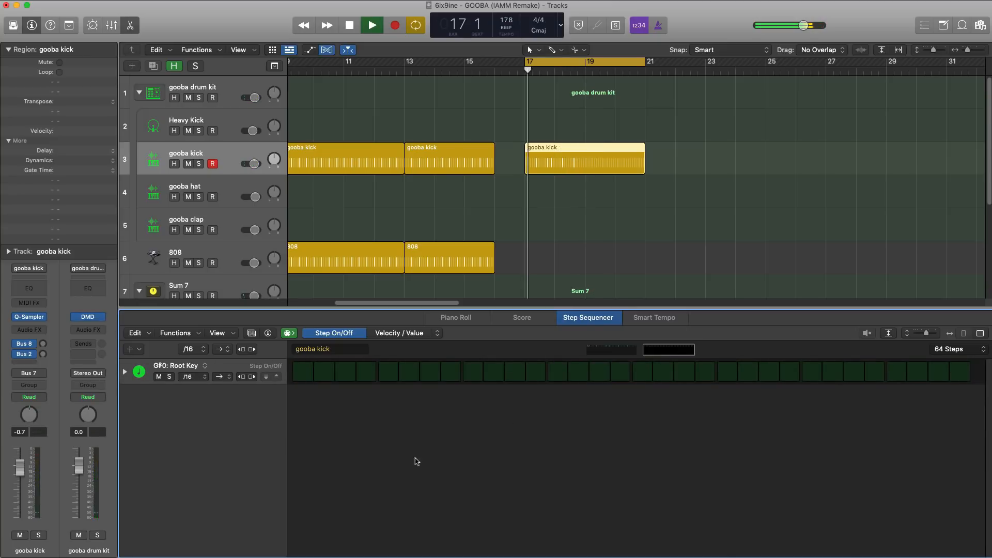
pyautogui.press('space')
pyautogui.click(435, 375)
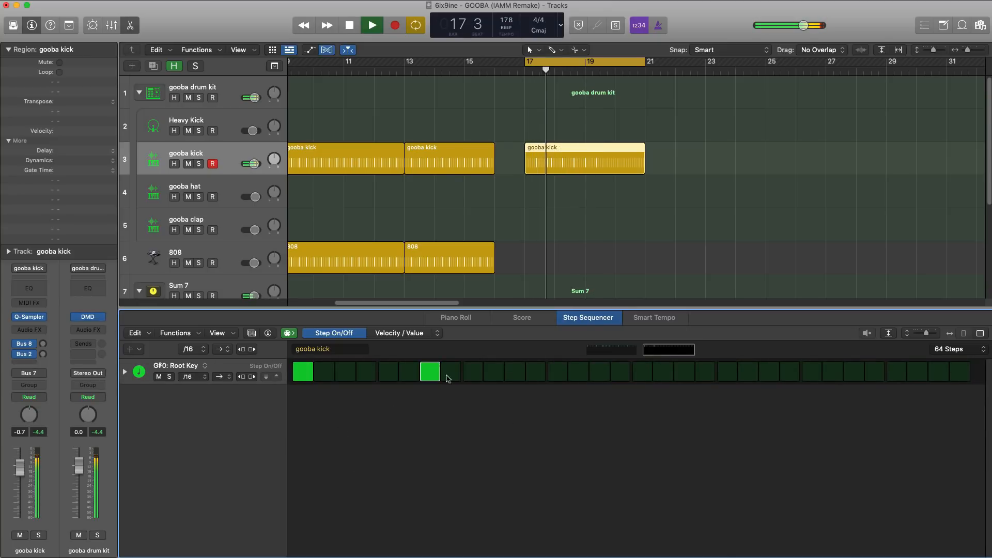
pyautogui.click(558, 376)
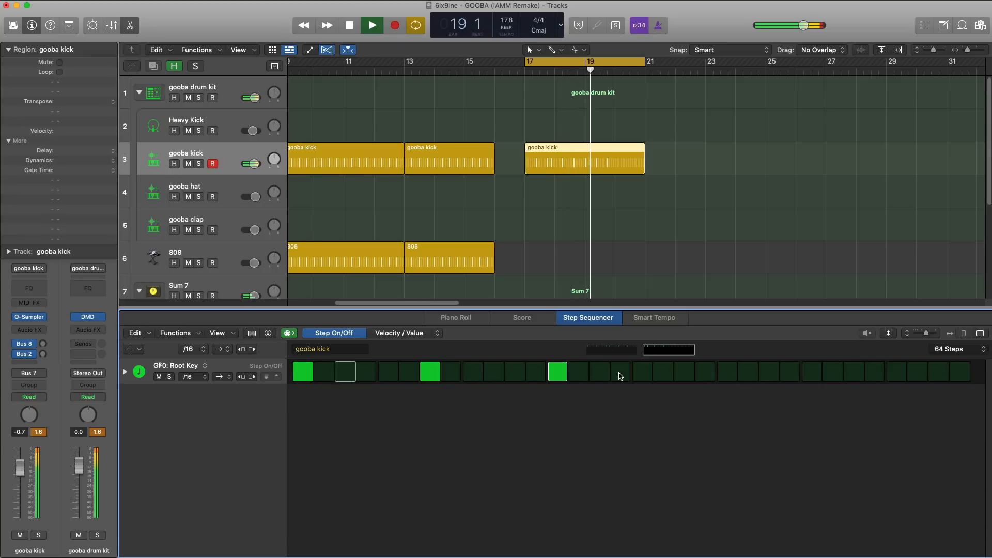
pyautogui.click(599, 374)
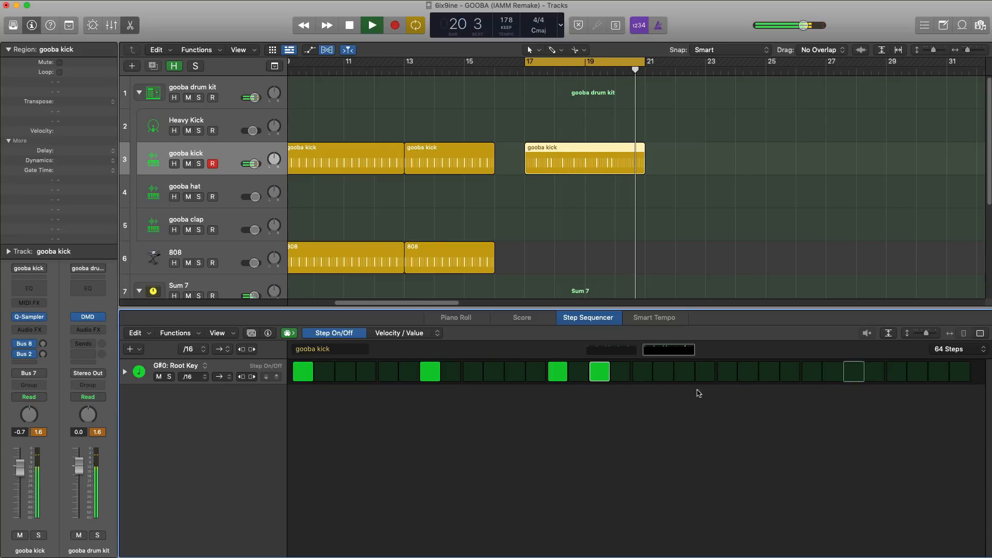
pyautogui.click(726, 373)
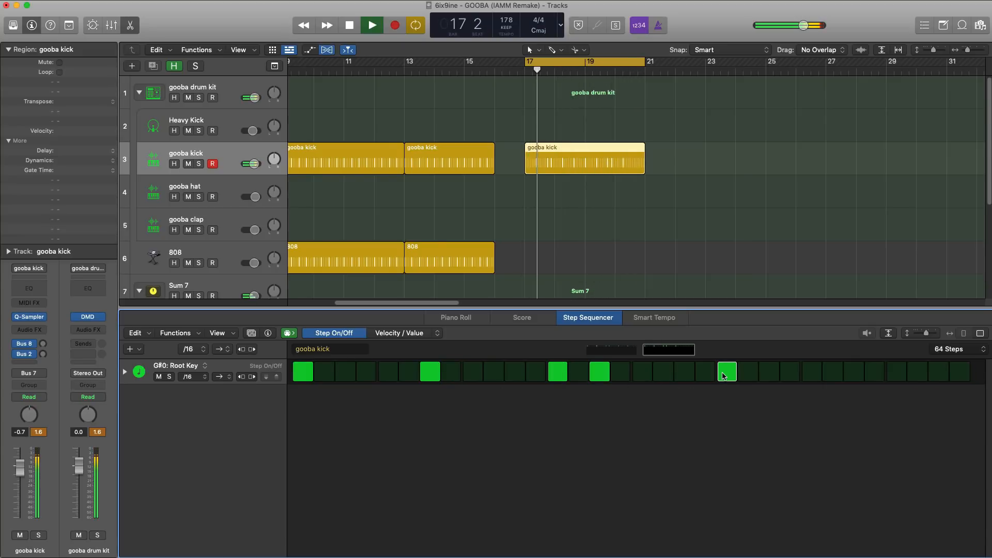
pyautogui.click(853, 372)
pyautogui.click(939, 372)
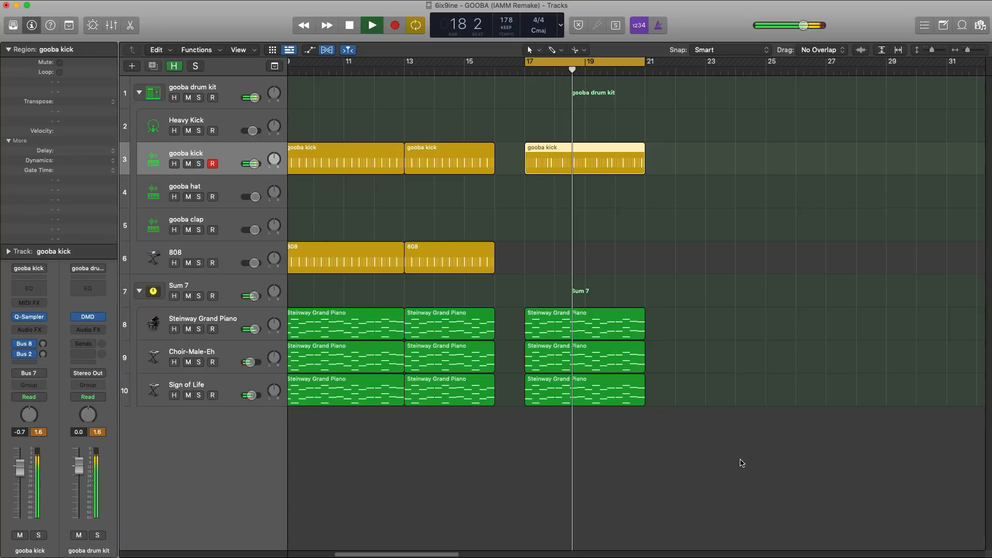
pyautogui.press('e')
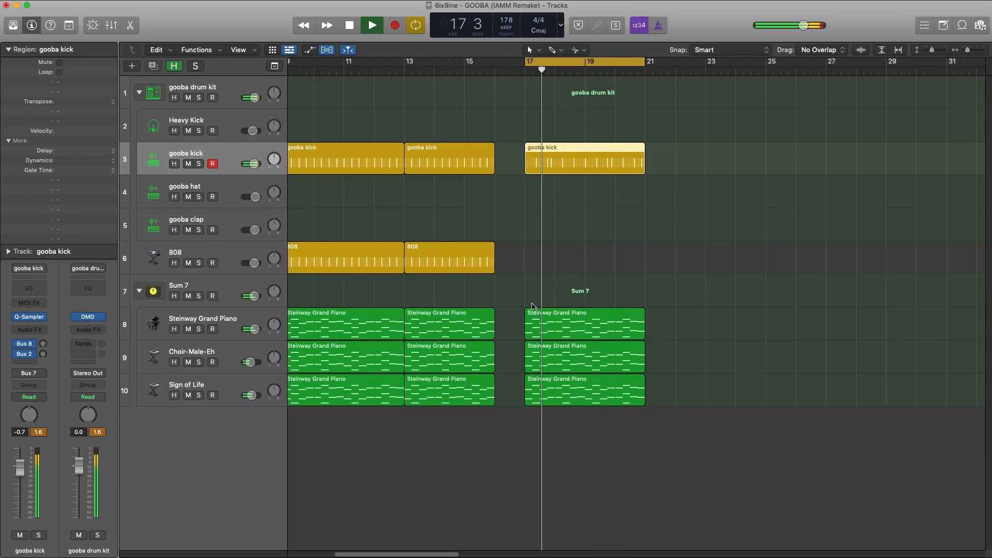
pyautogui.press('space')
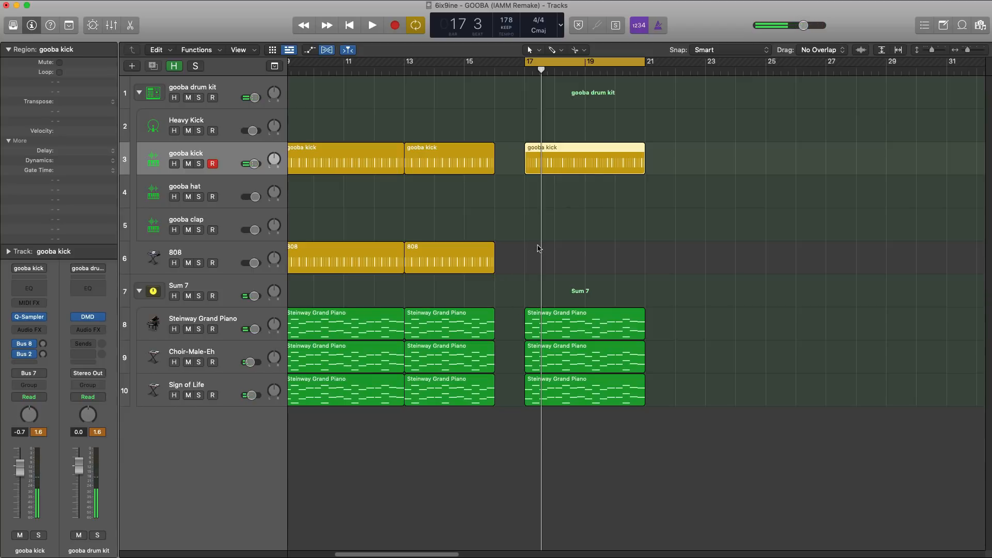
# Copy the bar 9 808 pattern region to bar 17 and turn off all its D#0 steps
pyautogui.rightClick(534, 259)
pyautogui.click(468, 248)
pyautogui.moveTo(364, 260); pyautogui.dragTo(603, 262)
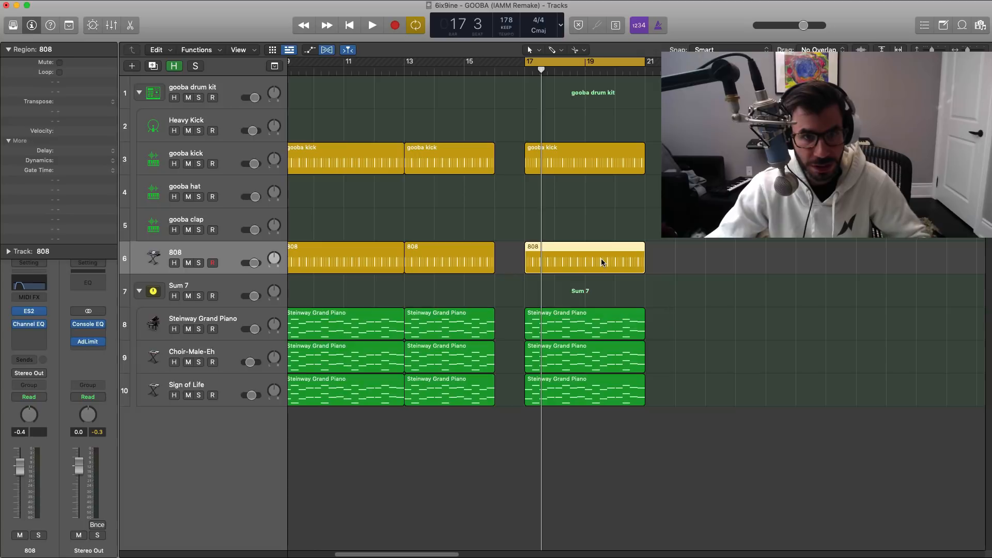
pyautogui.doubleClick(602, 262)
pyautogui.moveTo(313, 363); pyautogui.dragTo(827, 372)
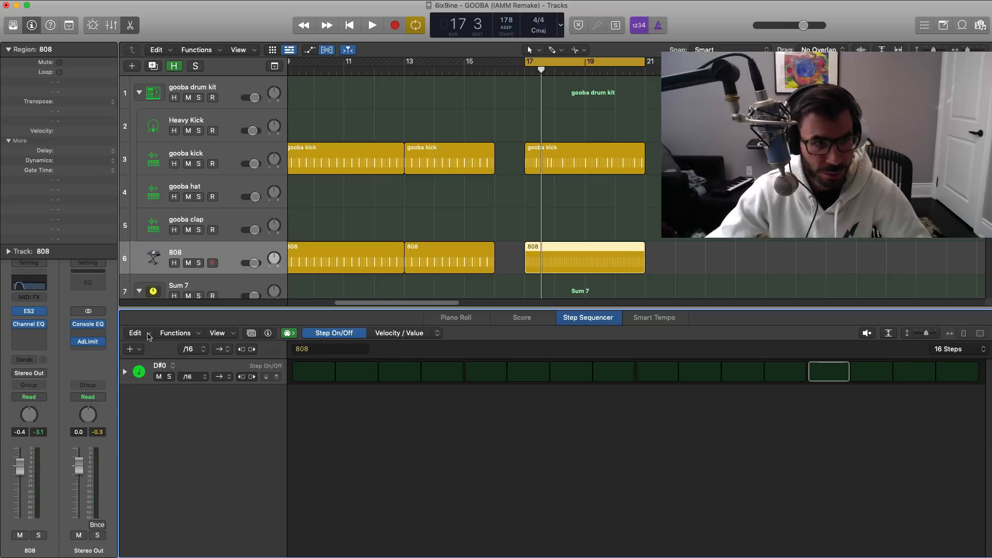
# Add B0 and F#0 note rows to the bar 17 808 pattern and set its length to 64 steps
pyautogui.click(137, 351)
pyautogui.moveTo(168, 357)
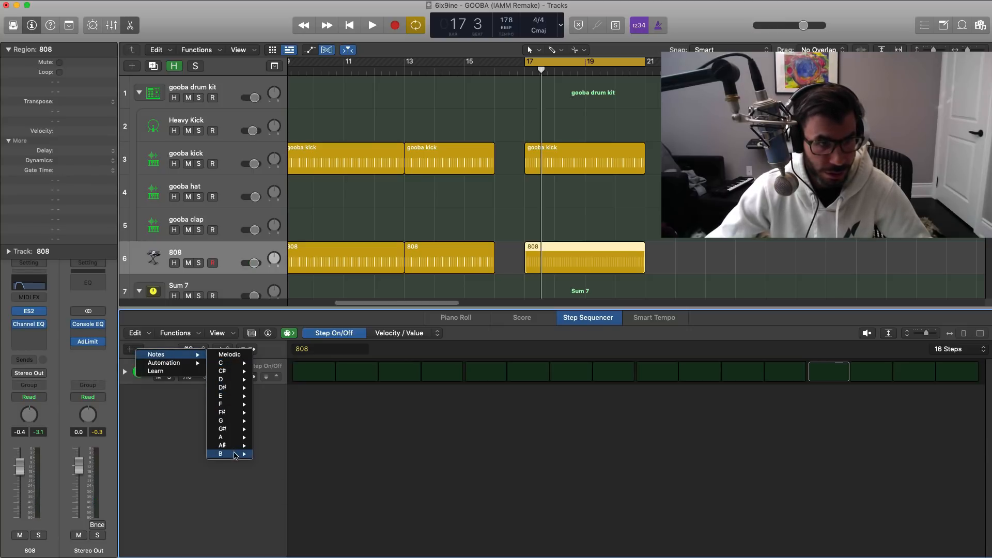
pyautogui.moveTo(238, 455)
pyautogui.click(269, 471)
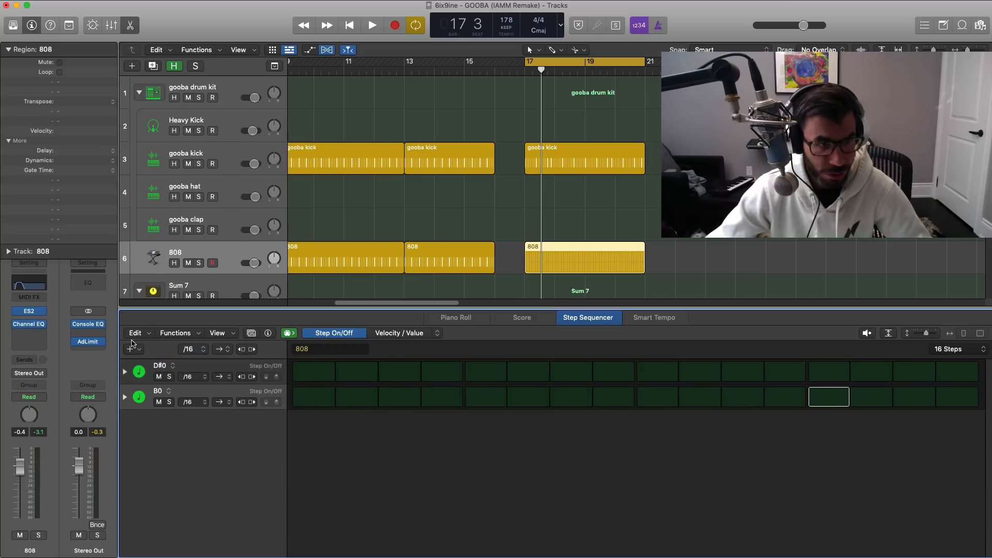
pyautogui.click(132, 348)
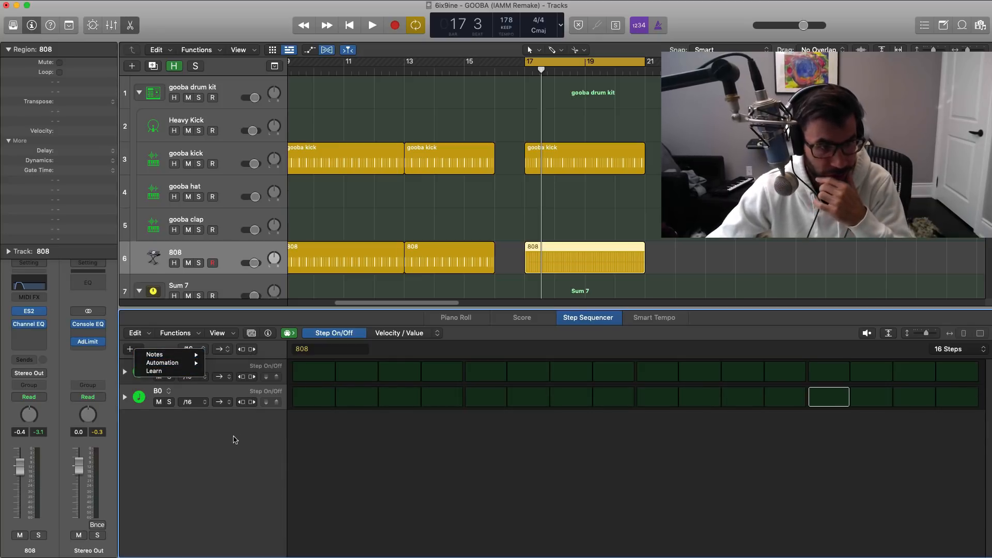
pyautogui.moveTo(155, 355)
pyautogui.moveTo(223, 413)
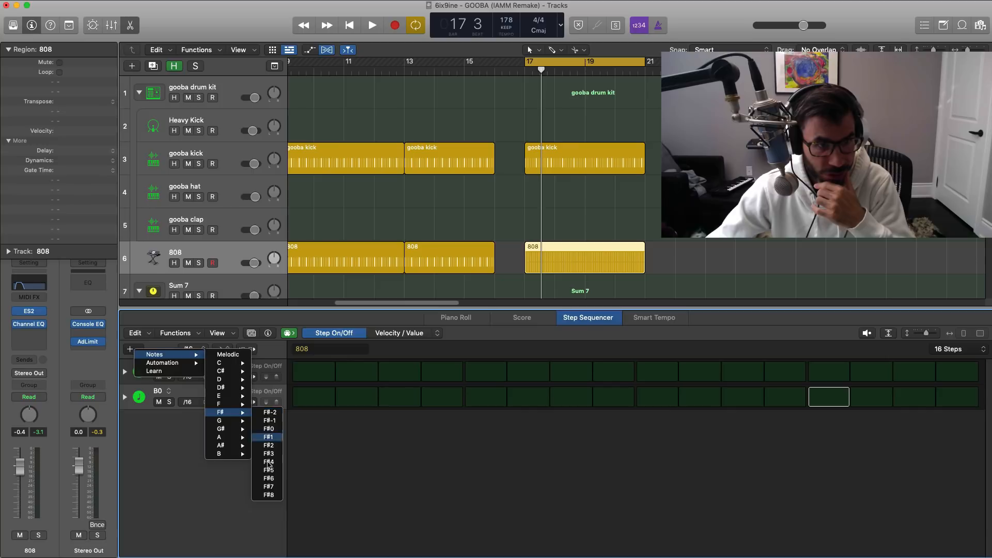
pyautogui.click(269, 429)
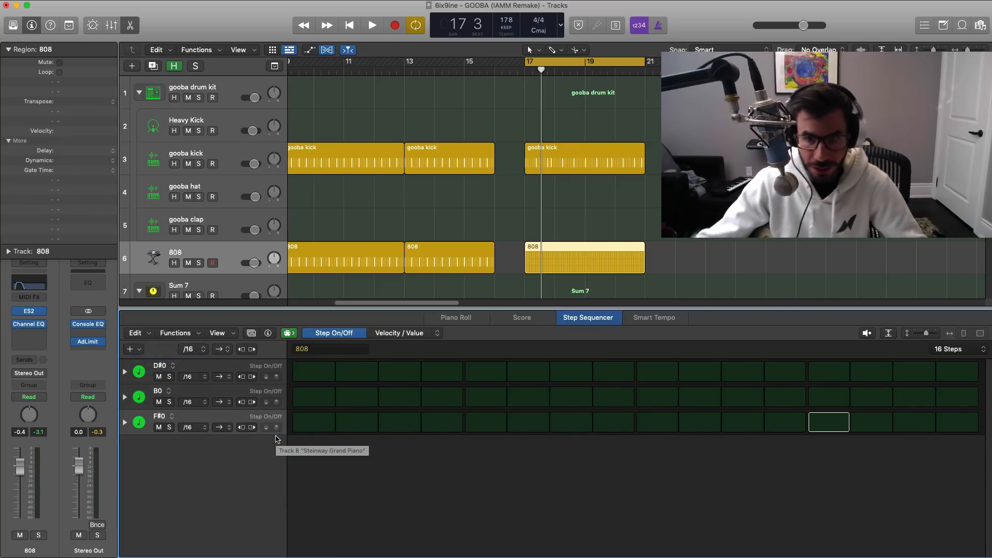
pyautogui.click(947, 350)
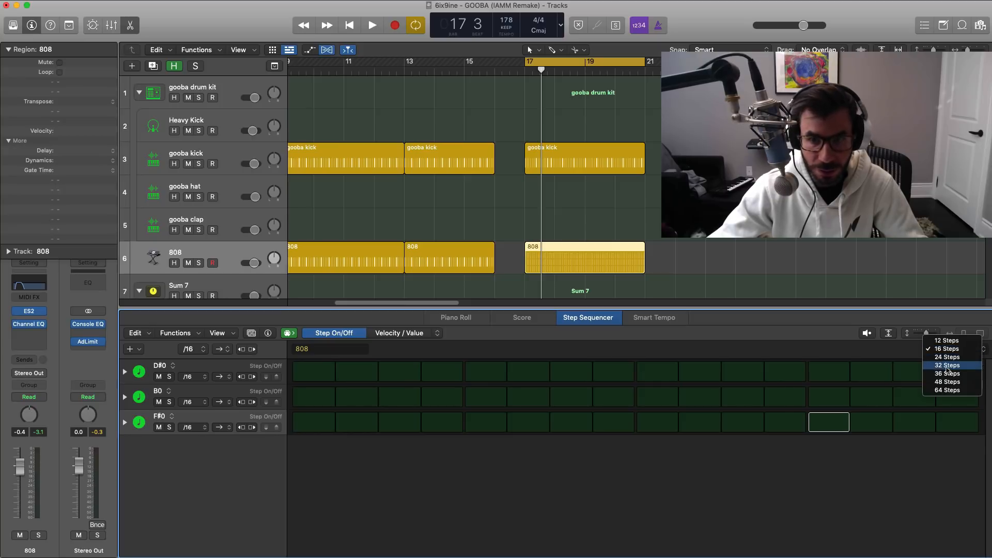
pyautogui.click(941, 391)
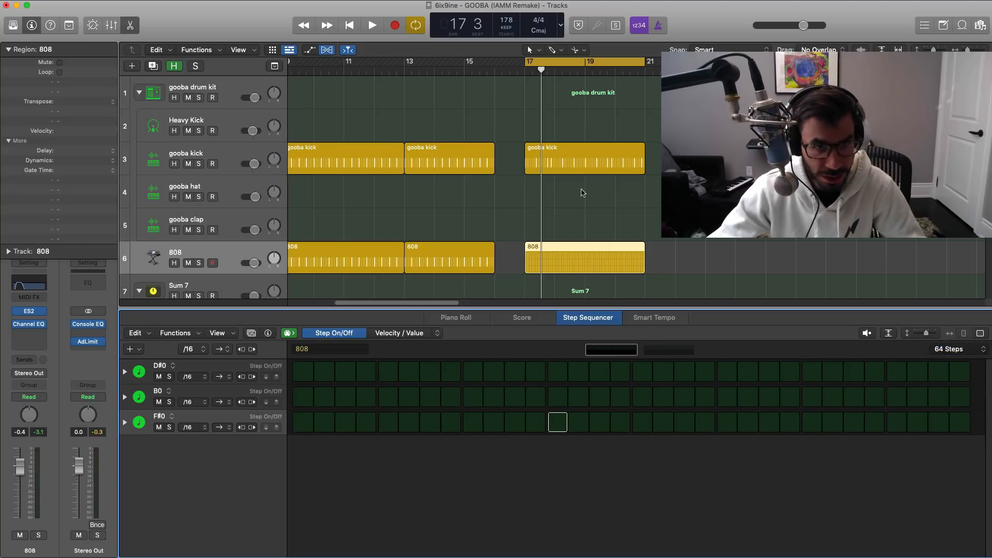
# Turn on steps 1, 7, 13 and 15 in the D#0 row of the bar 17 808 pattern, checking by ear
pyautogui.click(303, 373)
pyautogui.press('space')
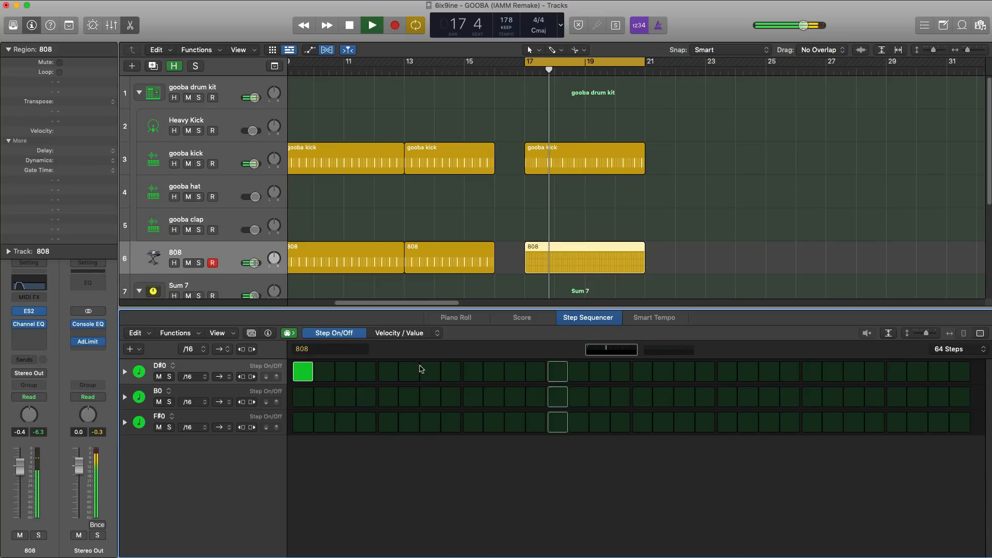
pyautogui.click(430, 372)
pyautogui.press('space')
pyautogui.click(480, 377)
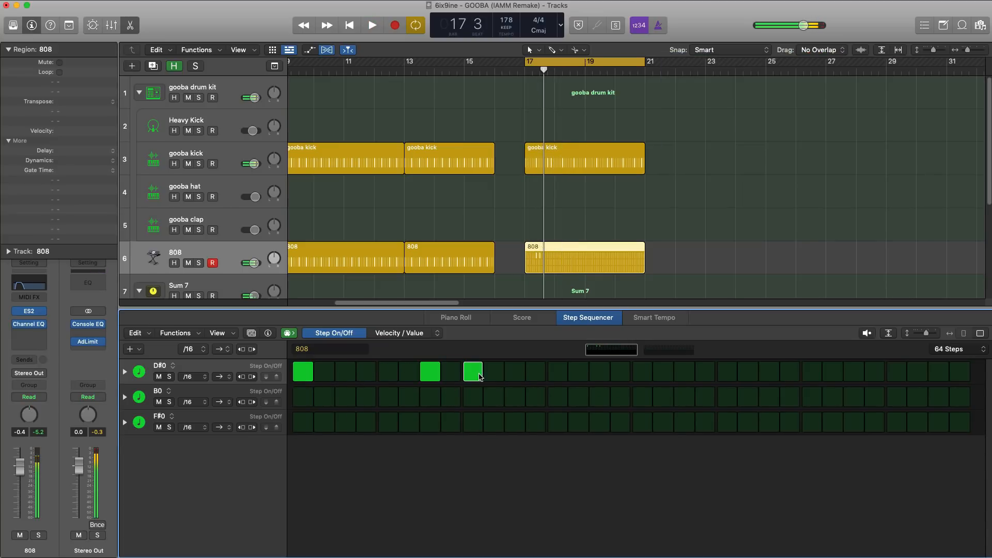
pyautogui.press('space')
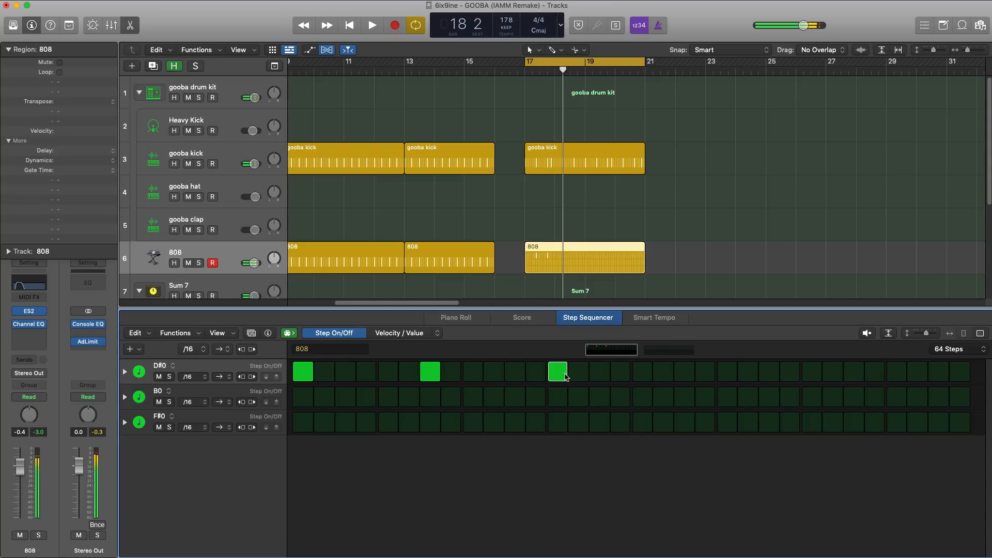
pyautogui.press('space')
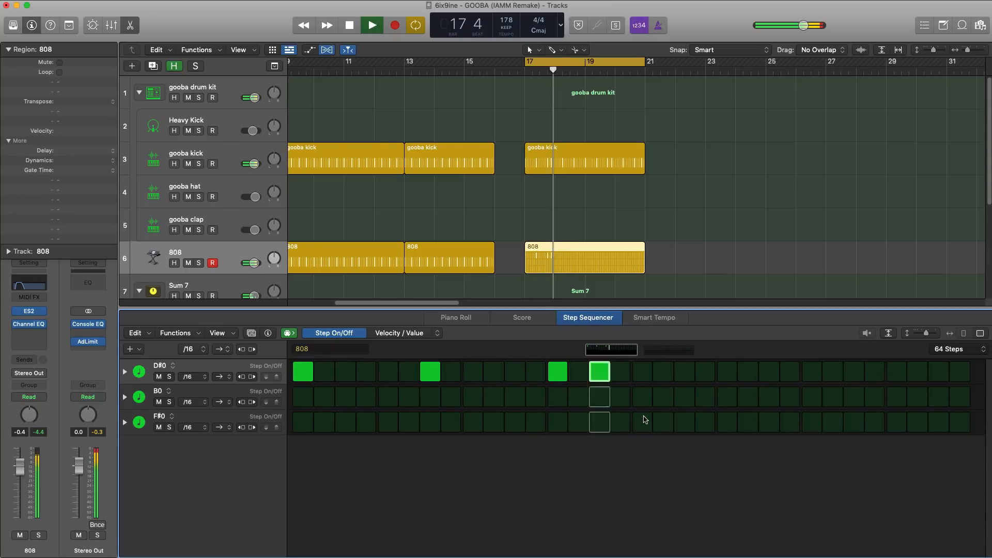
# Add D#0 notes on steps 21 and 27 of the 808 pattern's first page and play it back
pyautogui.press('space')
pyautogui.click(726, 374)
pyautogui.press('space')
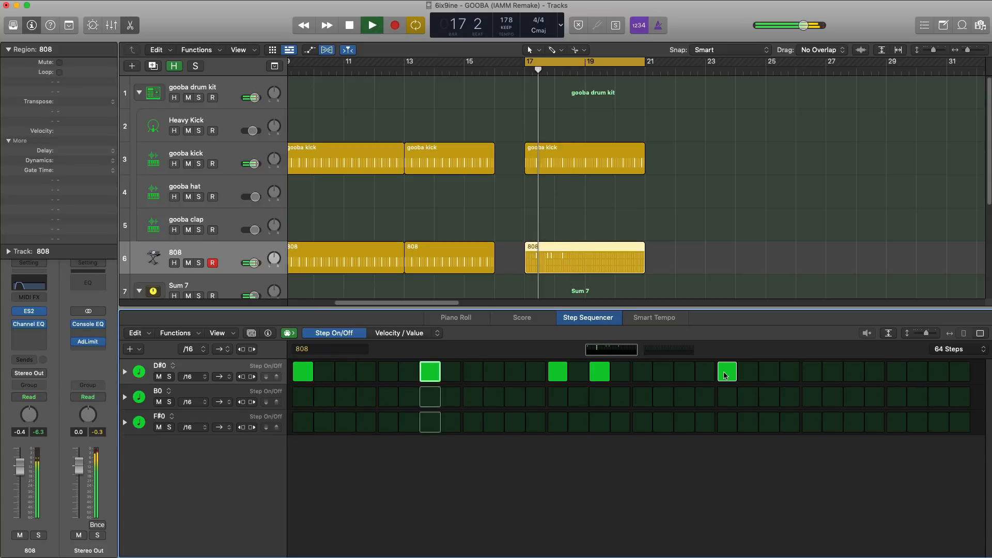
pyautogui.press('space')
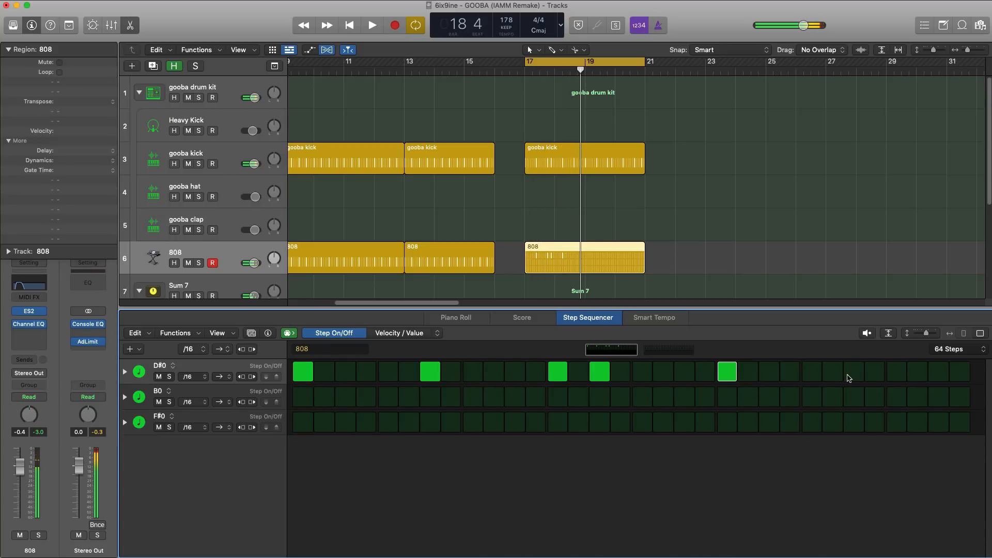
pyautogui.press('space')
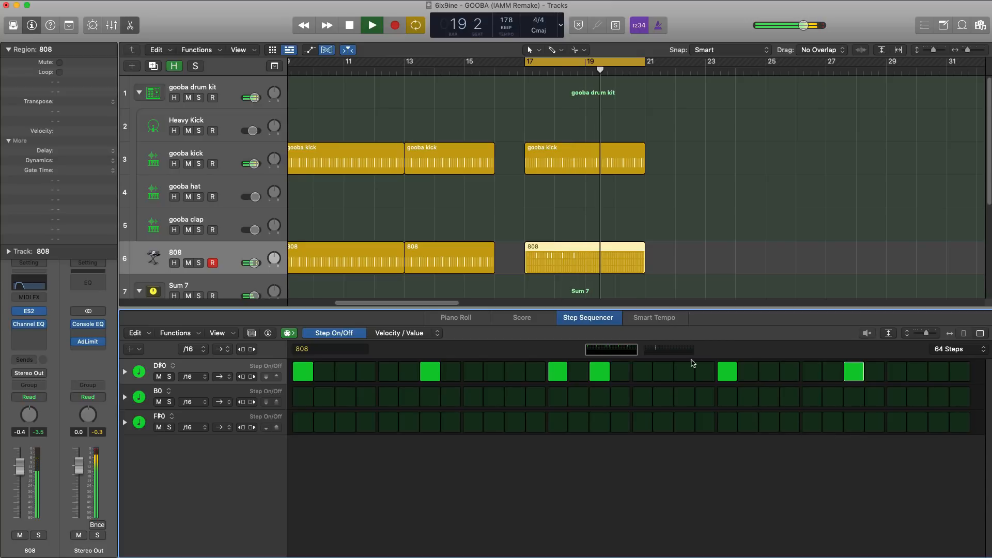
# Continue the D#0 rhythm on the 808 pattern's second page with steps 33, 39, 45, 47 and 53
pyautogui.click(668, 351)
pyautogui.press('space')
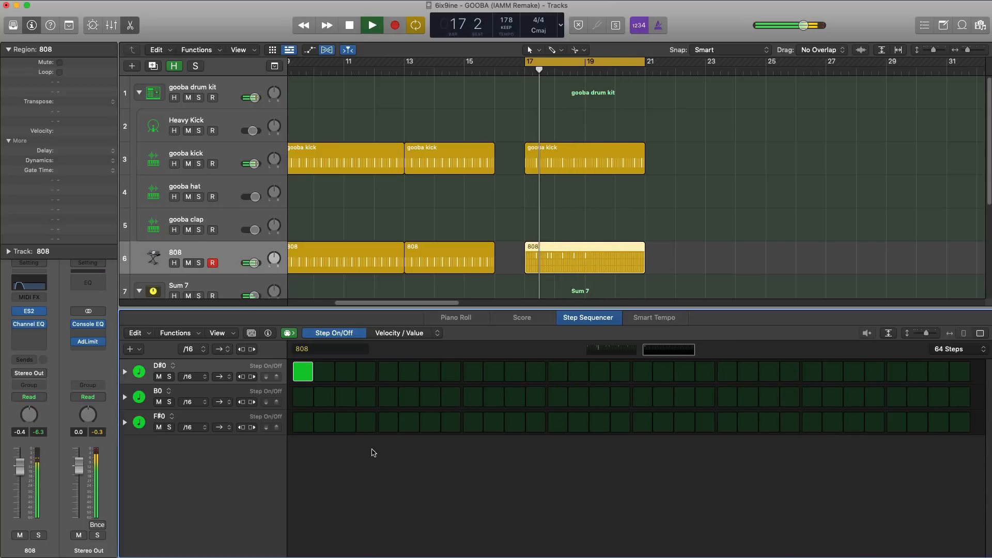
pyautogui.click(431, 373)
pyautogui.press('space')
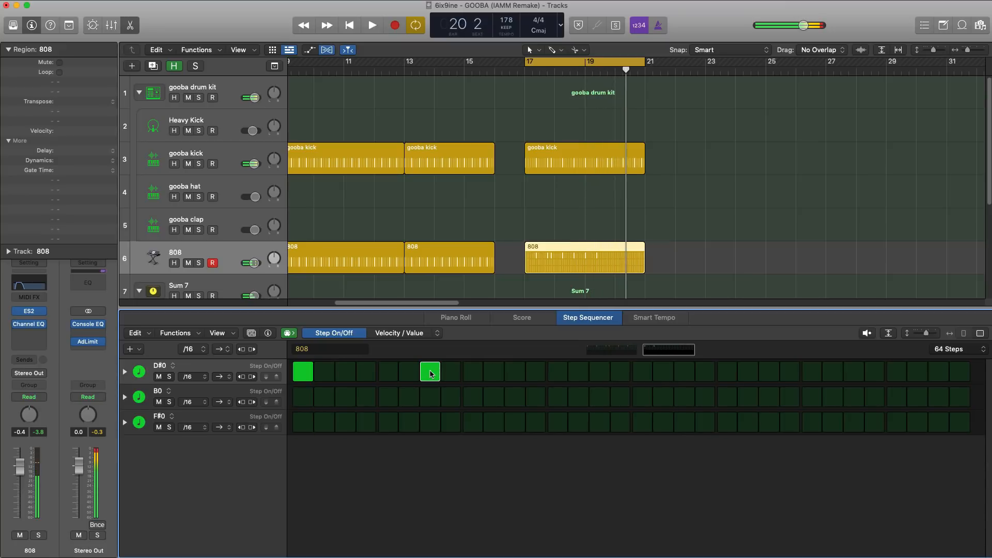
pyautogui.press('space')
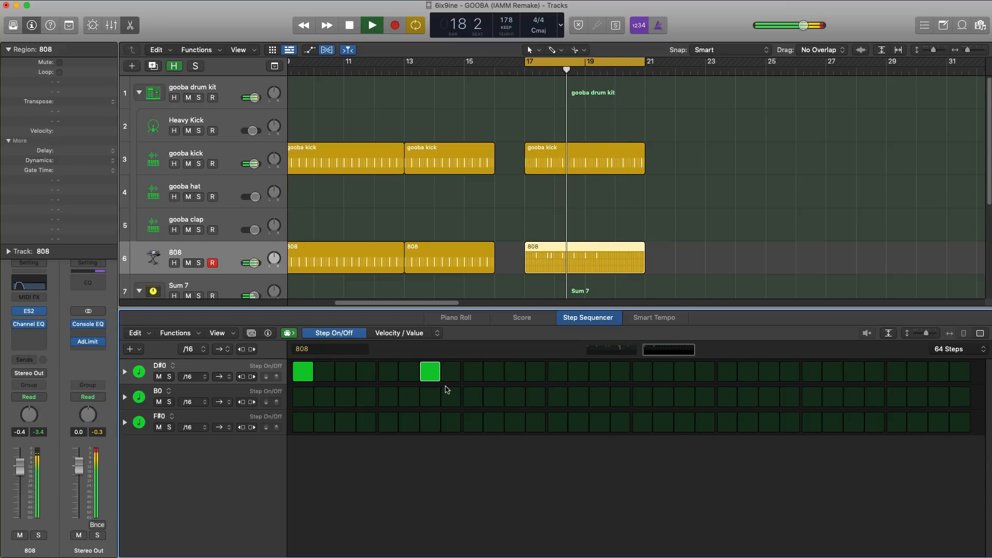
pyautogui.click(558, 375)
pyautogui.click(597, 373)
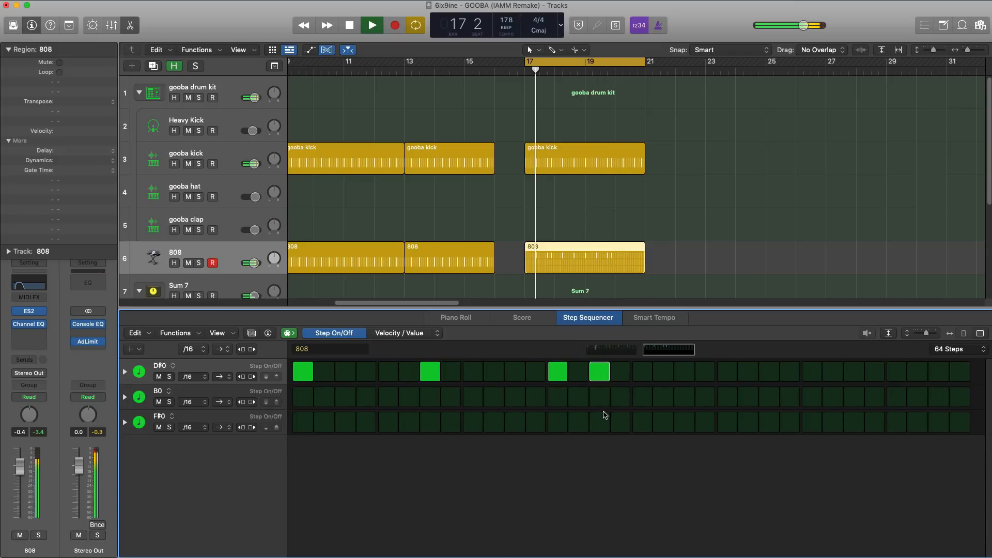
pyautogui.click(729, 374)
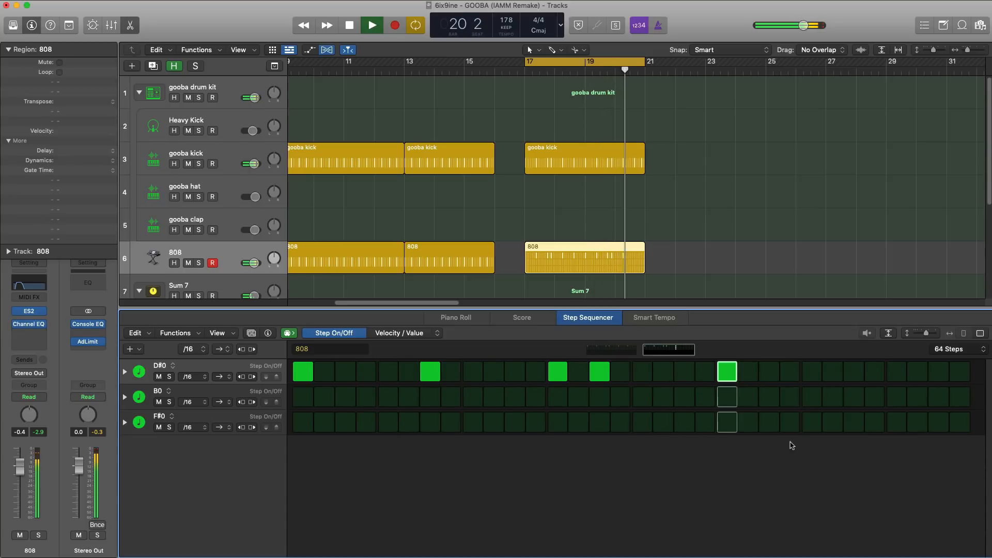
# End the 808 pattern with B0 on step 59 and F#0 on step 63, and play it back
pyautogui.press('space')
pyautogui.click(854, 397)
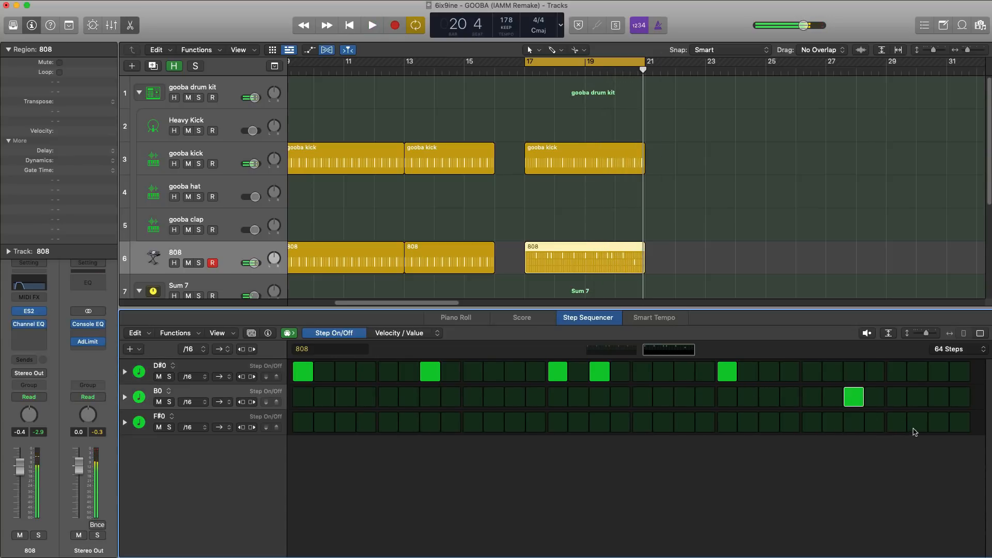
pyautogui.click(935, 424)
pyautogui.press('space')
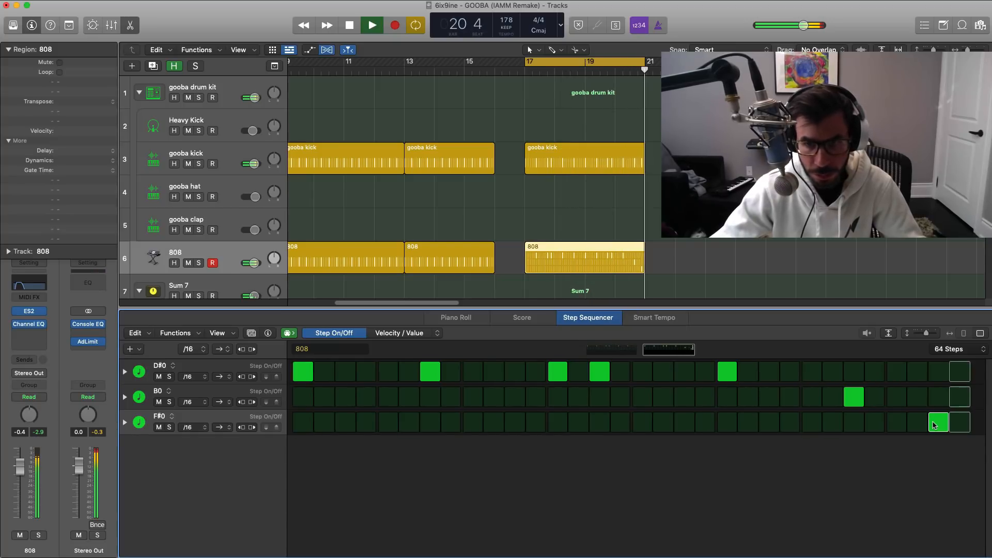
# Create a gooba hat pattern region at bar 17 with 64 steps and a row step rate of /8
pyautogui.press('e')
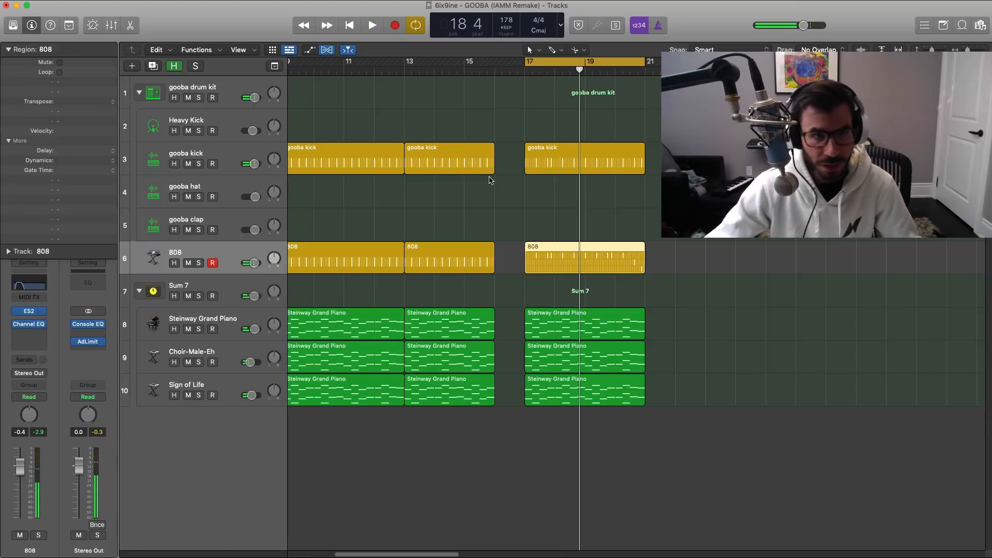
pyautogui.rightClick(541, 195)
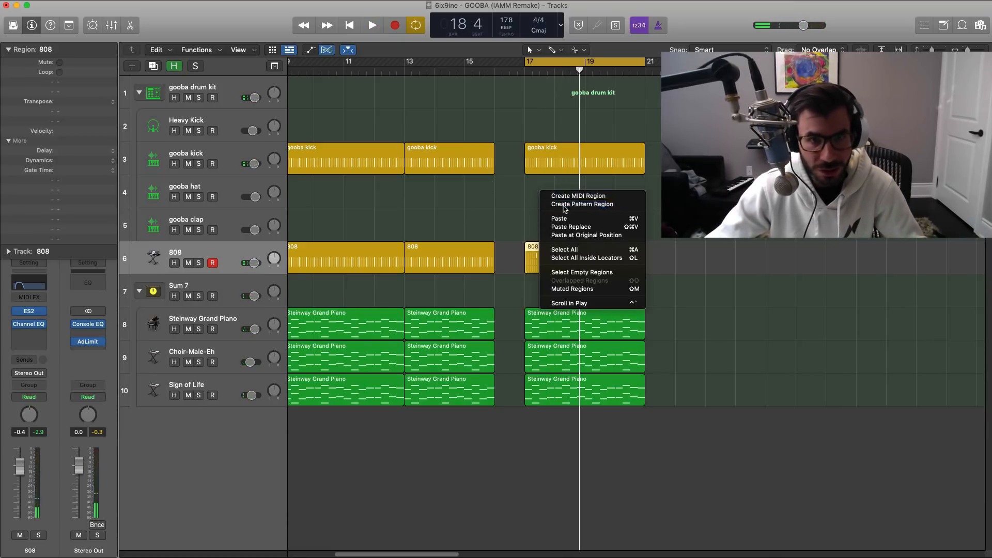
pyautogui.click(564, 205)
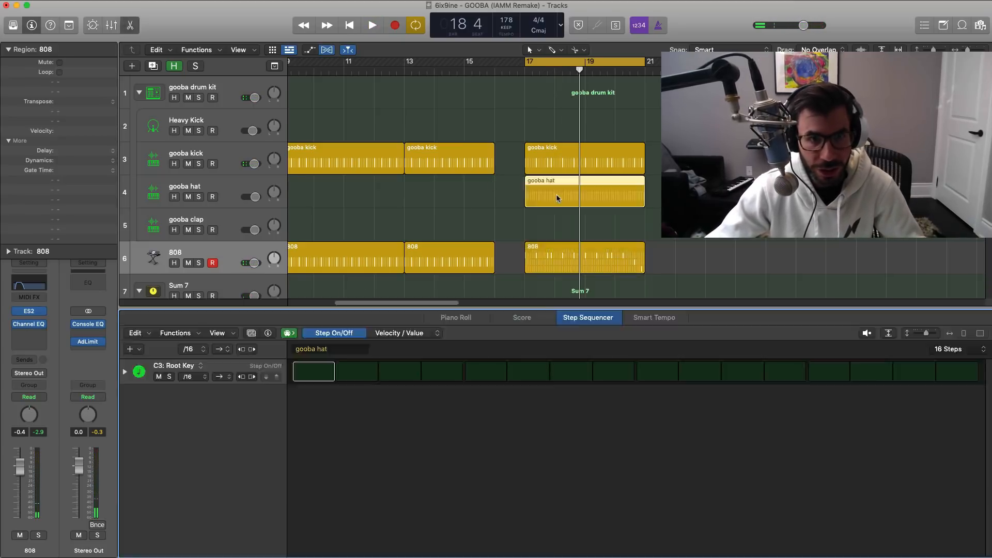
pyautogui.click(953, 347)
pyautogui.click(950, 389)
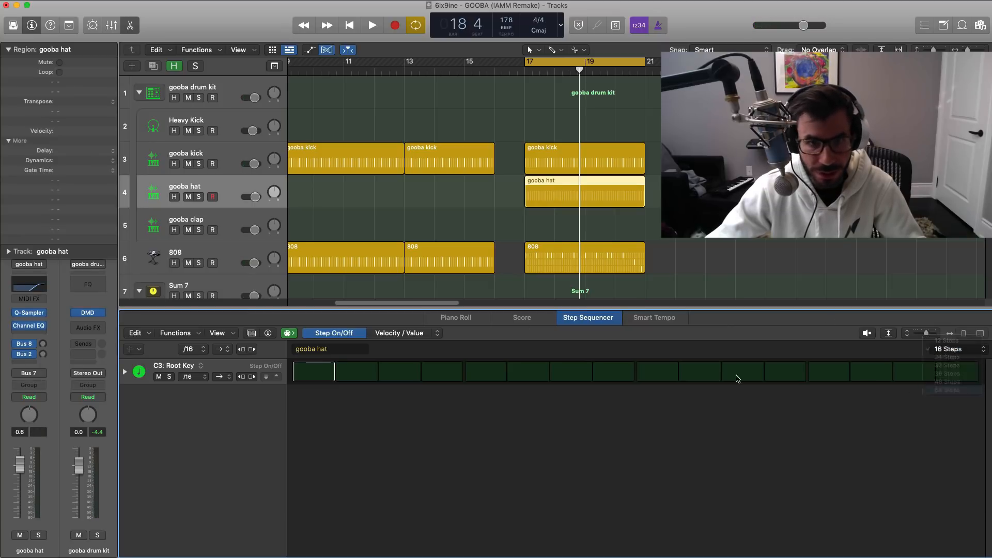
pyautogui.click(191, 380)
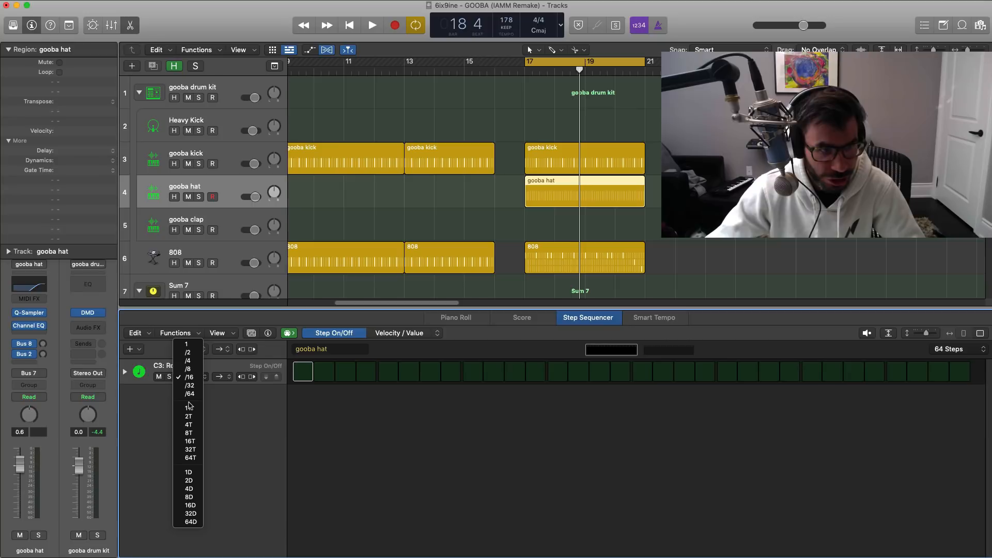
pyautogui.click(192, 368)
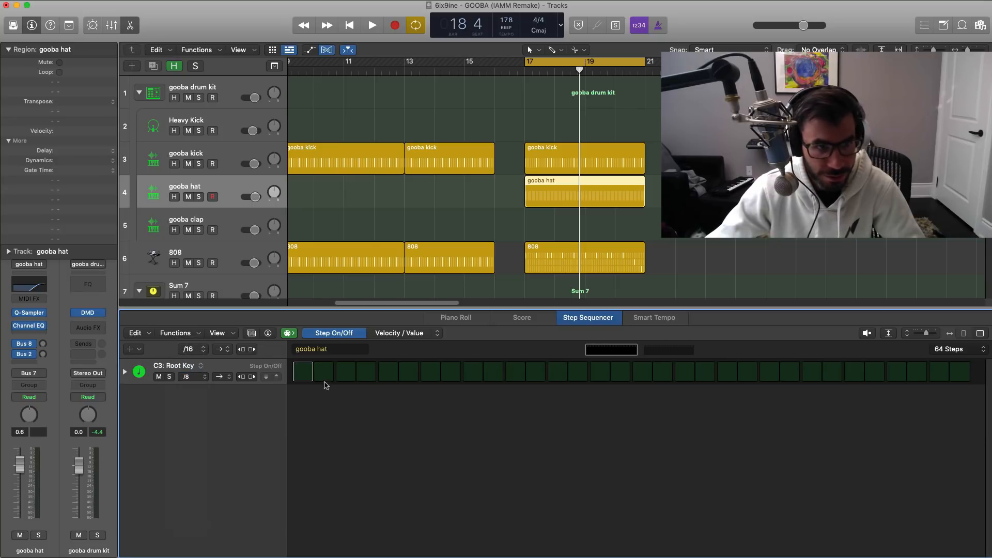
# Fill the first page of the gooba hat pattern with 32 consecutive active steps and play it back
pyautogui.moveTo(303, 376); pyautogui.dragTo(953, 380)
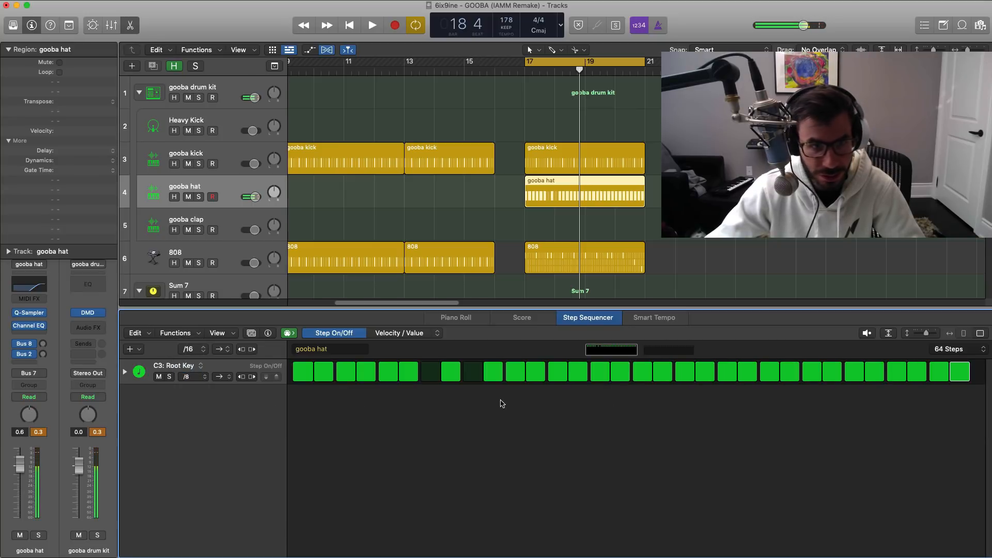
pyautogui.click(473, 373)
pyautogui.press('space')
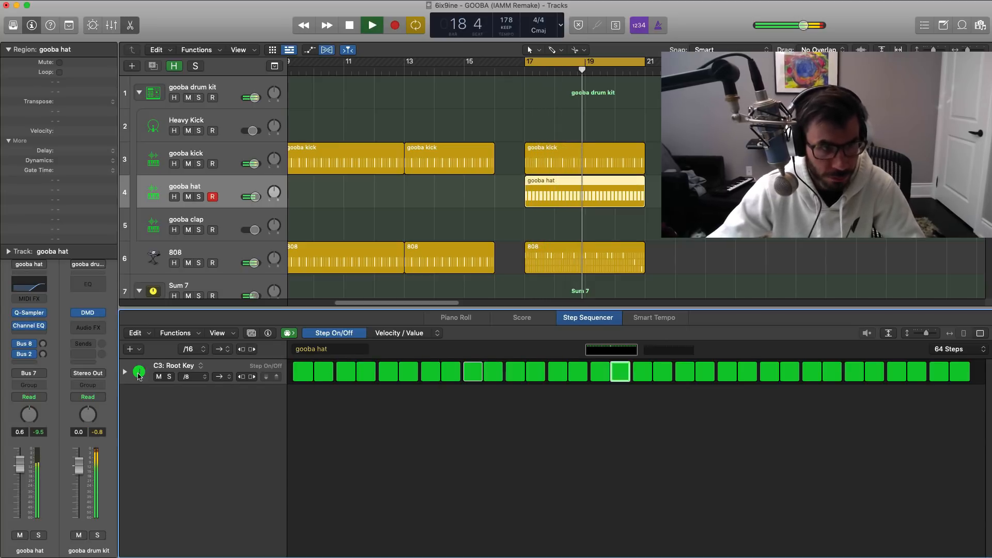
# Switch the hat pattern's edit mode to Note Repeat, set step 27 to 4 repeats, and play it back
pyautogui.click(415, 333)
pyautogui.click(437, 334)
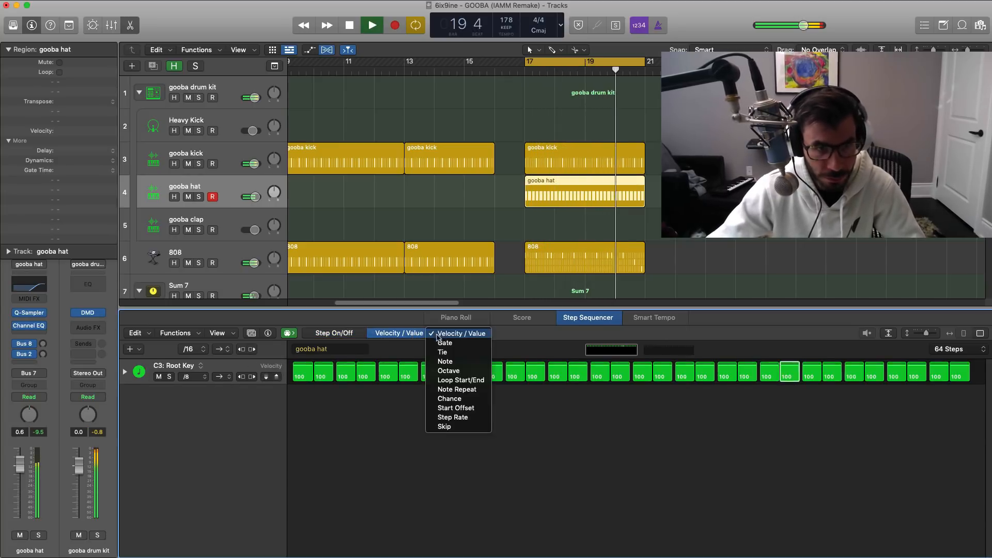
pyautogui.click(451, 391)
pyautogui.press('space')
pyautogui.press('space')
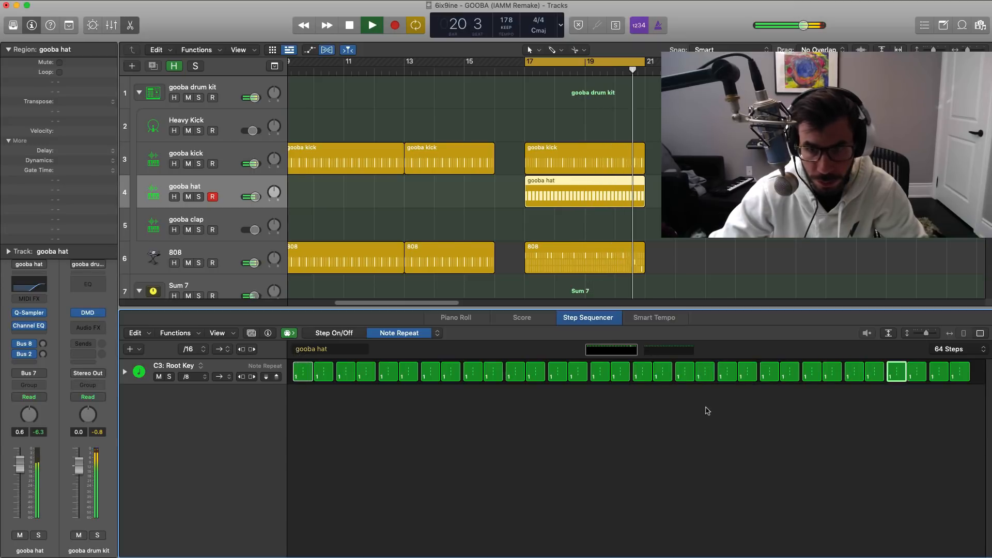
pyautogui.press('space')
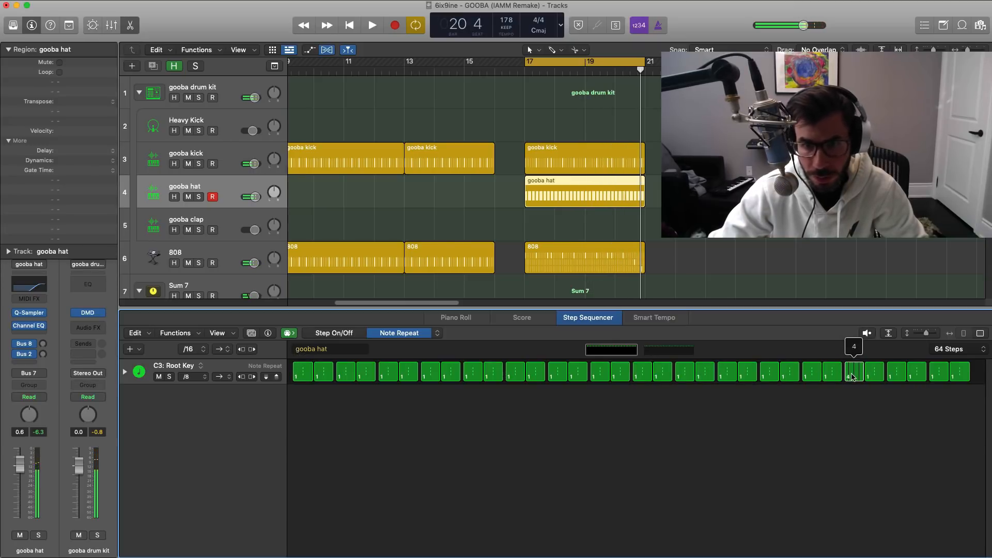
pyautogui.press('space')
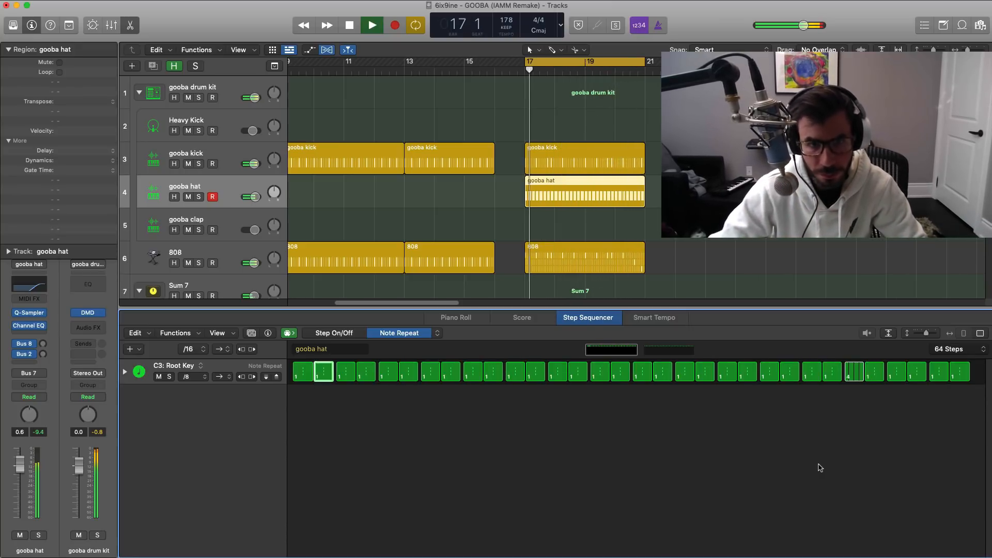
# Create a gooba clap pattern region at bar 17 with step 9 on and lower the clap track's volume to -2.5 dB
pyautogui.press('e')
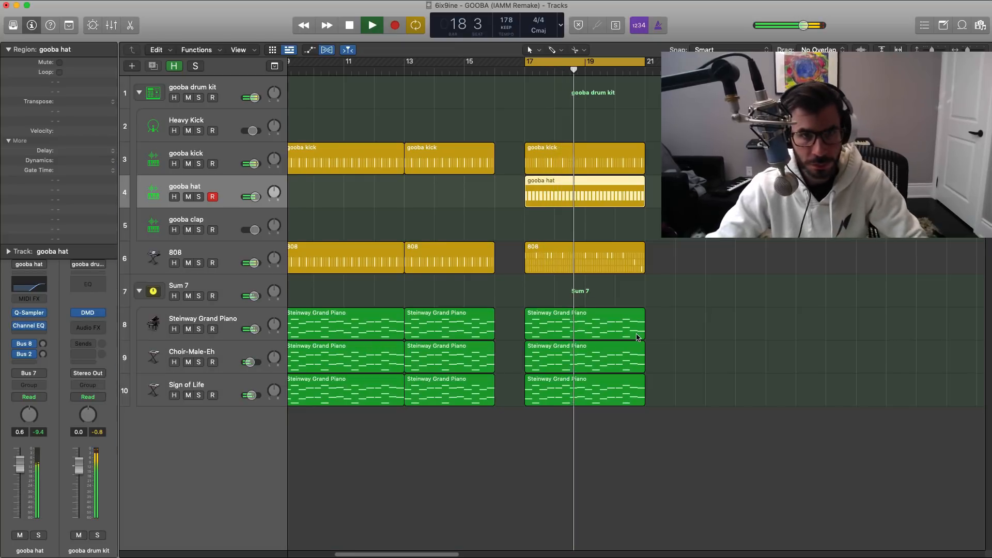
pyautogui.press('space')
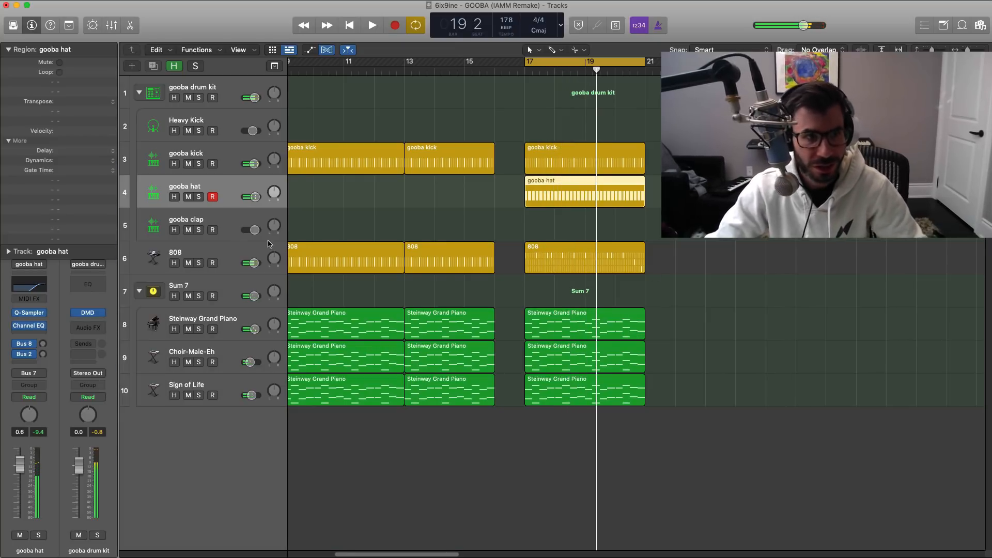
pyautogui.rightClick(543, 226)
pyautogui.click(558, 237)
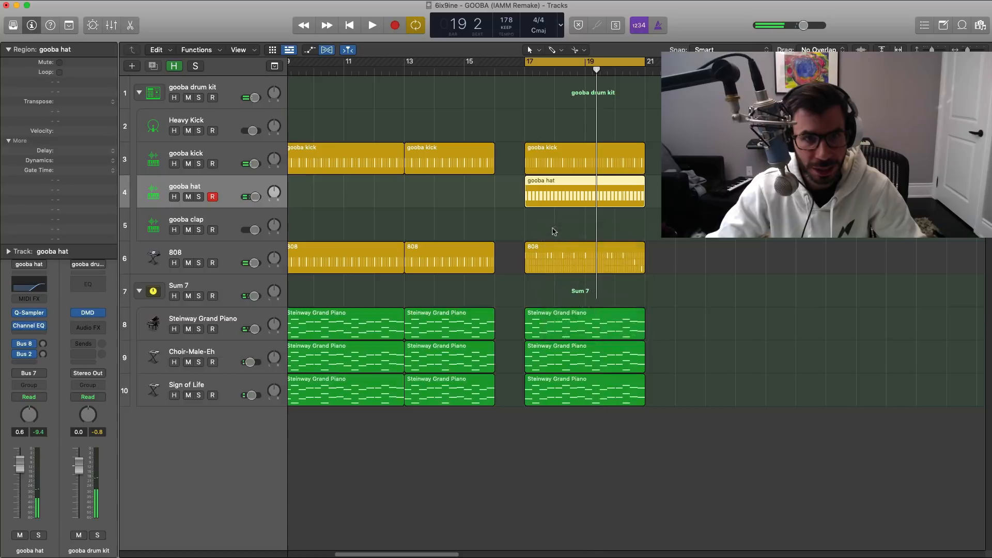
pyautogui.click(652, 372)
pyautogui.press('space')
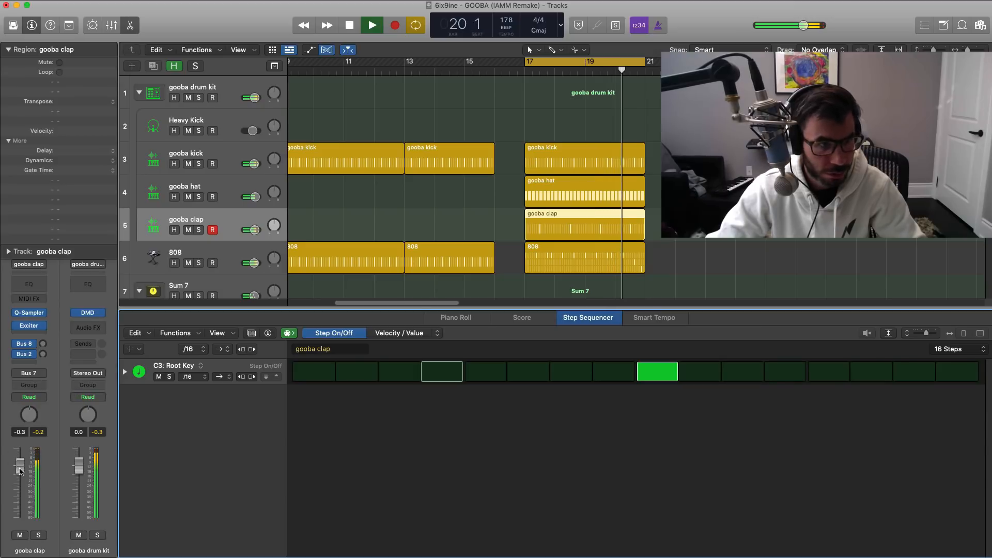
pyautogui.press('e')
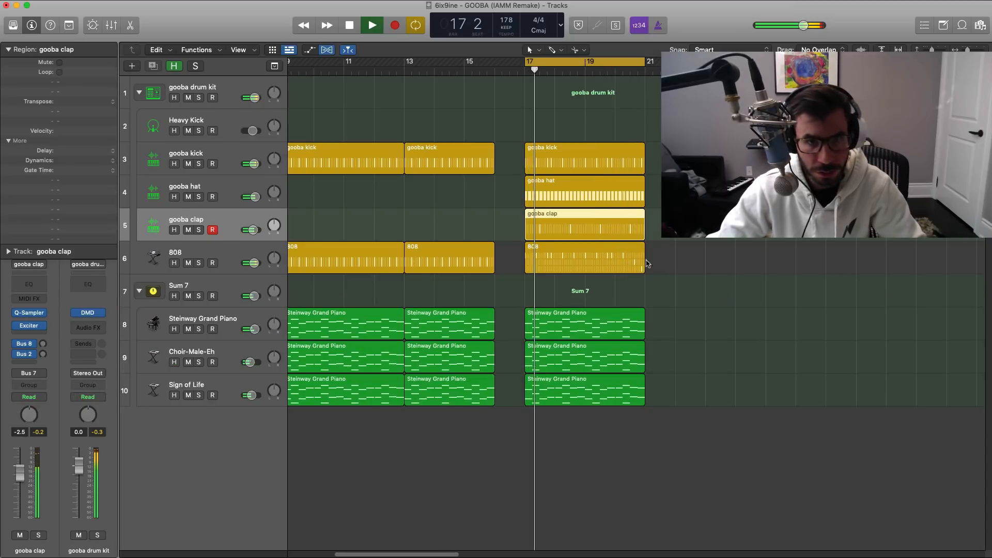
# Split the bar 17 gooba clap region at bar 19 and open the second half's pattern for editing
pyautogui.press('space')
pyautogui.rightClick(585, 219)
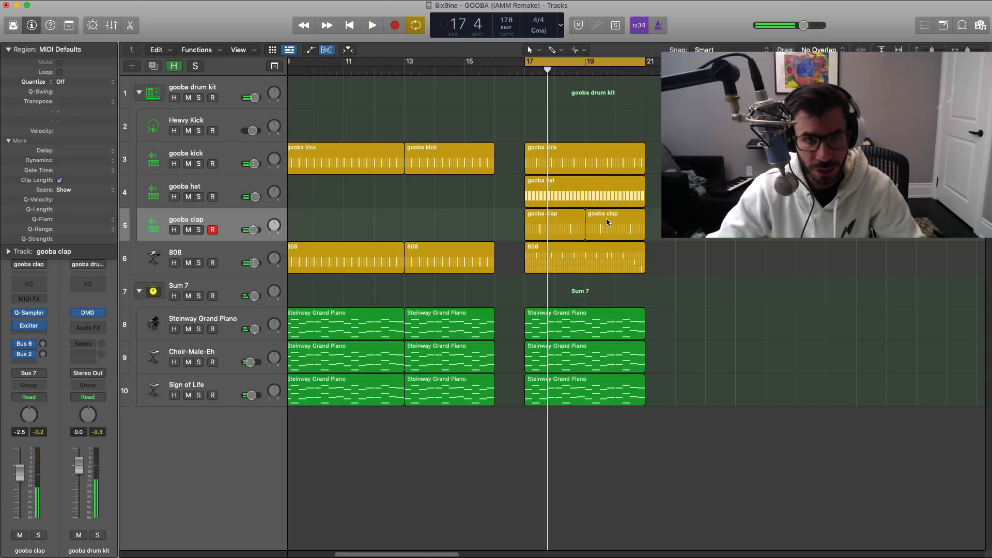
pyautogui.doubleClick(621, 222)
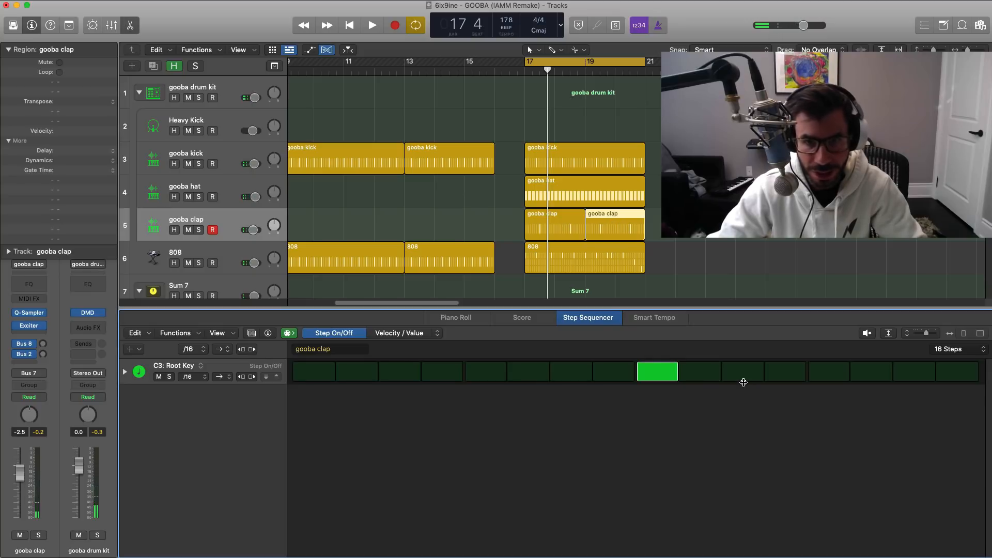
# Extend the second gooba clap pattern to 32 steps and turn on step 31
pyautogui.press('space')
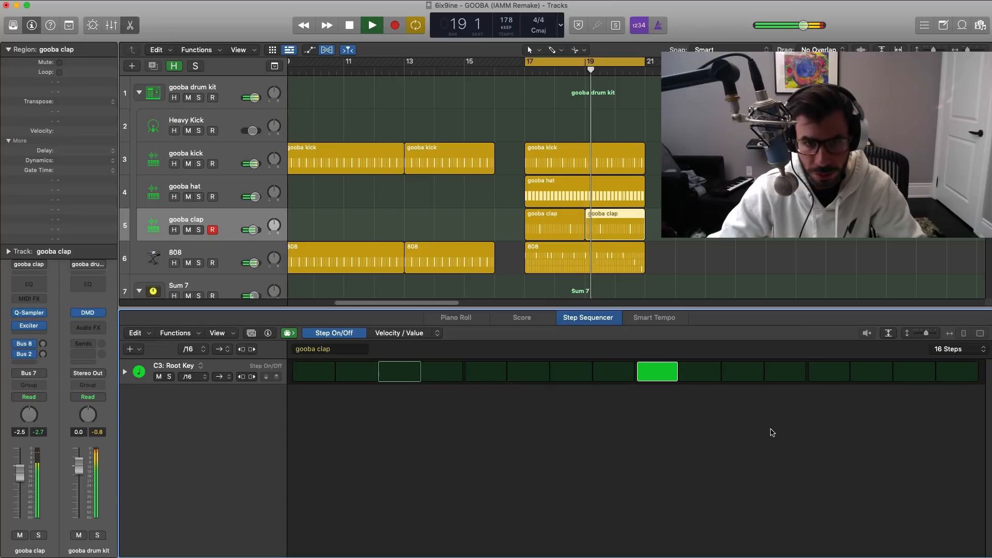
pyautogui.press('space')
pyautogui.click(963, 349)
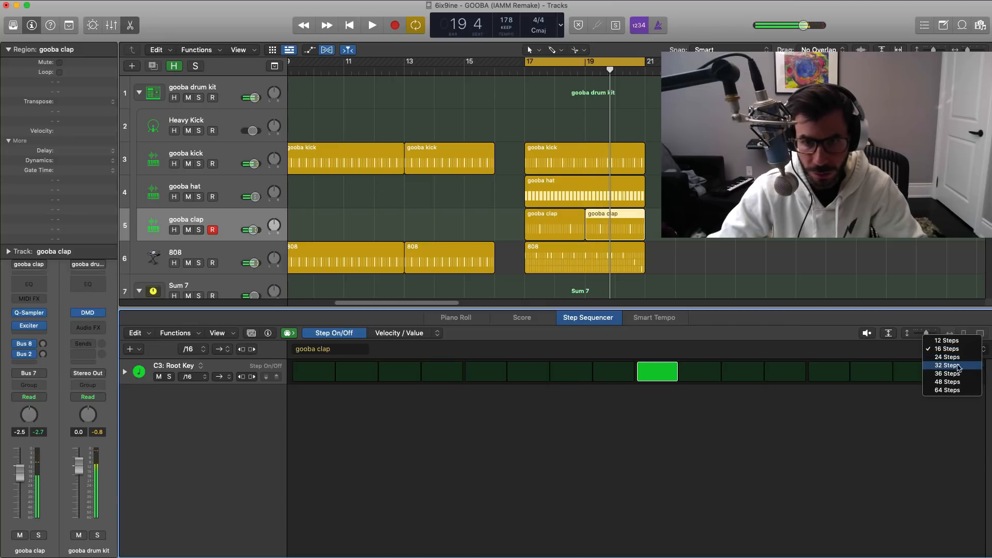
pyautogui.click(955, 369)
pyautogui.press('space')
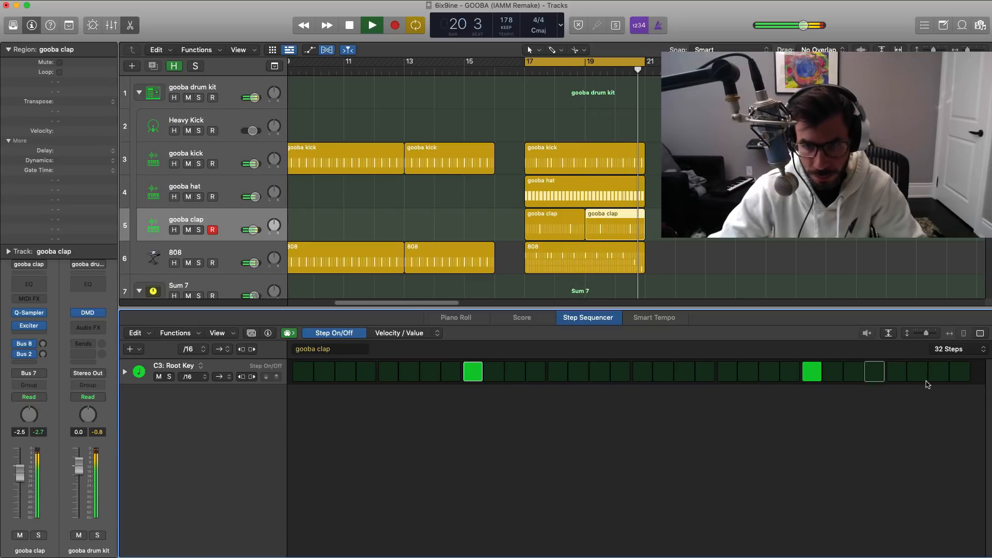
pyautogui.click(938, 372)
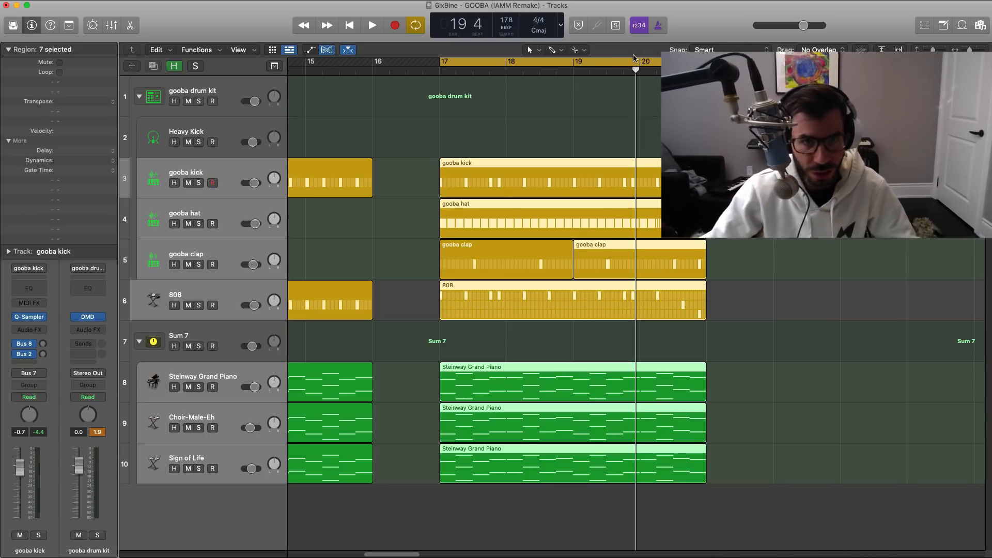
# Play the bar 17 section and split its kick, hat, second clap, 808 and melody regions at bar 19 beat 3
pyautogui.press('space')
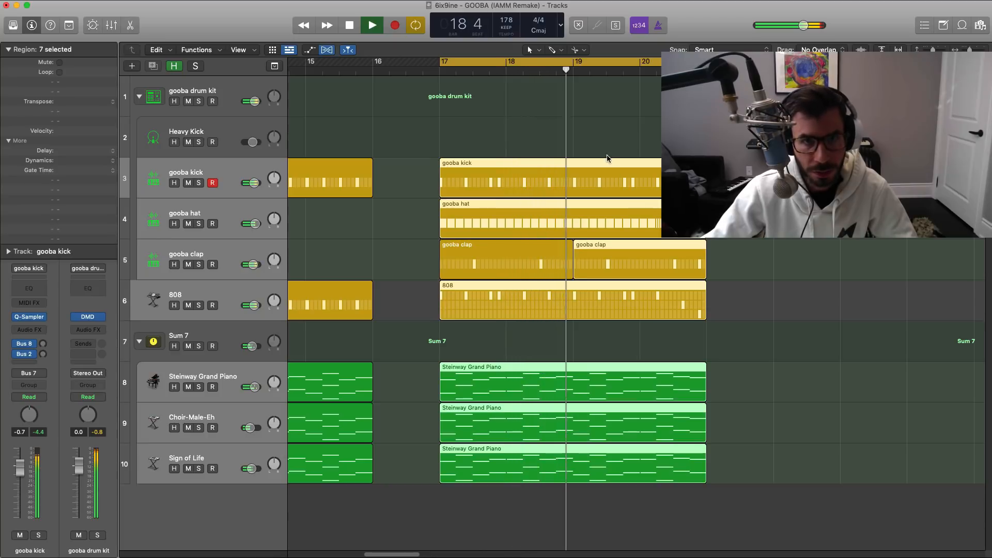
pyautogui.press('space')
pyautogui.click(610, 72)
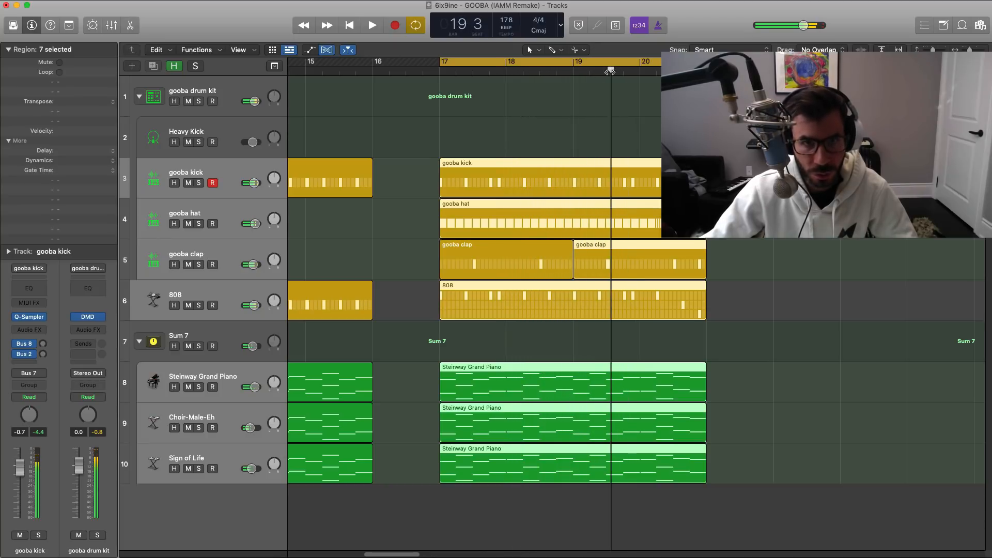
pyautogui.click(606, 70)
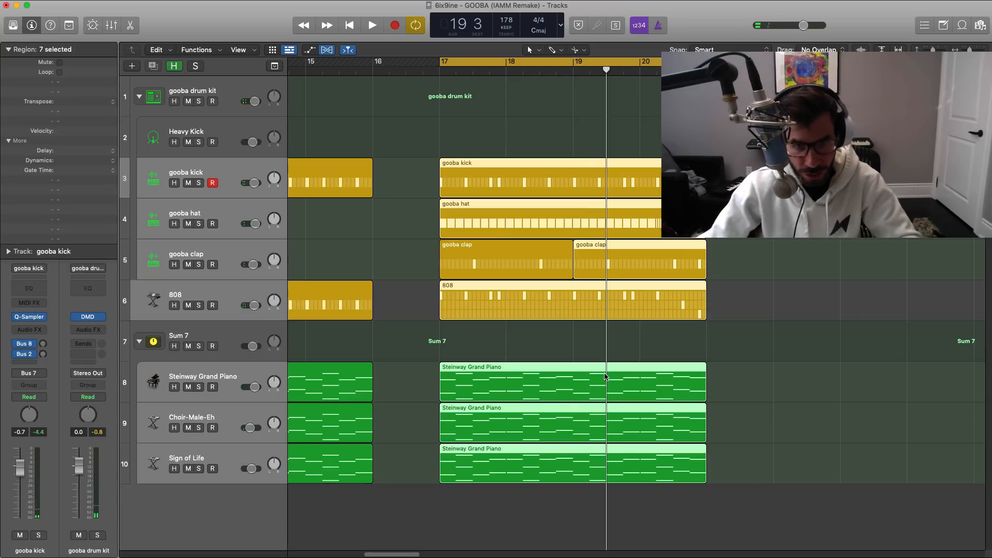
pyautogui.press('super+t')
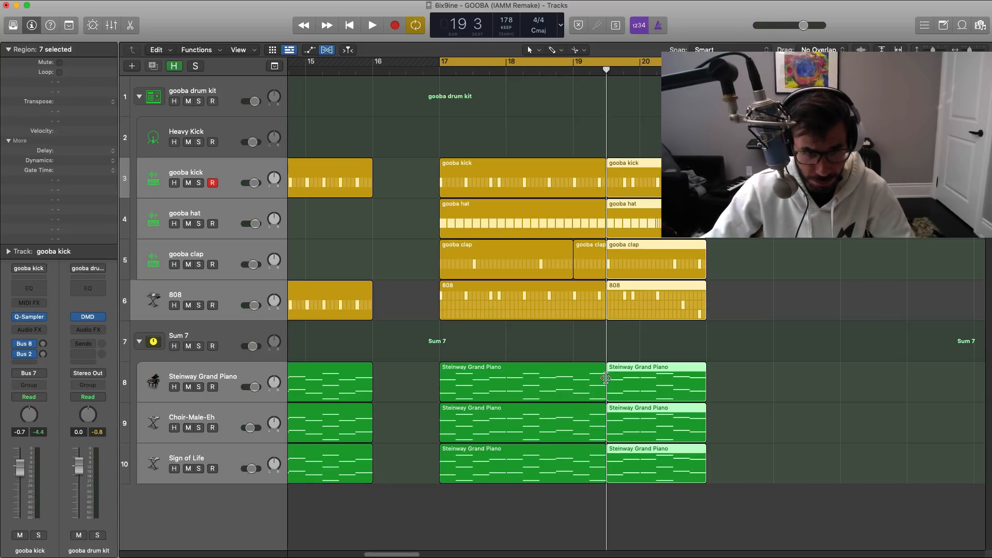
# Split the regions at bar 20 beat 3 and delete the kick, hat, clap and 808 pieces between bar 19 beat 3 and there
pyautogui.moveTo(750, 468); pyautogui.dragTo(704, 434)
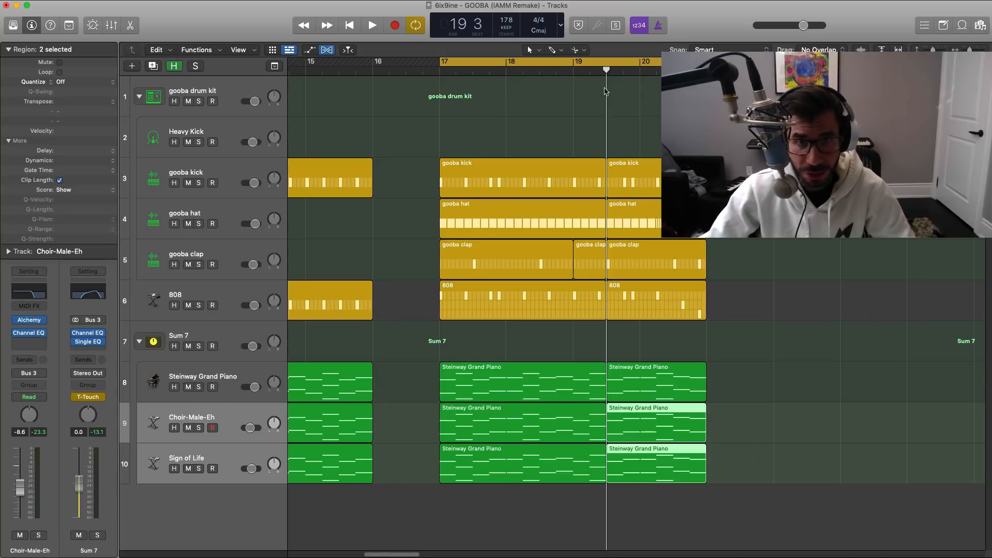
pyautogui.press('.')
pyautogui.moveTo(724, 490); pyautogui.dragTo(652, 184)
pyautogui.press('super+t')
pyautogui.moveTo(648, 139); pyautogui.dragTo(642, 313)
pyautogui.press('Delete')
# Split the melody pieces at bar 20 and delete everything up to bar 20 beat 3 except the piano piece before bar 20
pyautogui.moveTo(658, 361); pyautogui.dragTo(649, 455)
pyautogui.click(639, 74)
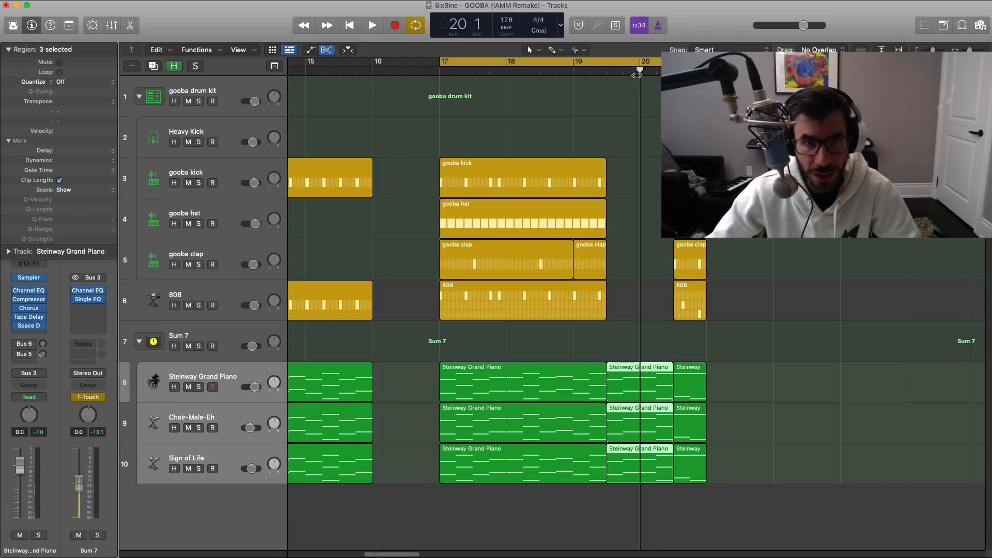
pyautogui.moveTo(608, 280); pyautogui.dragTo(645, 454)
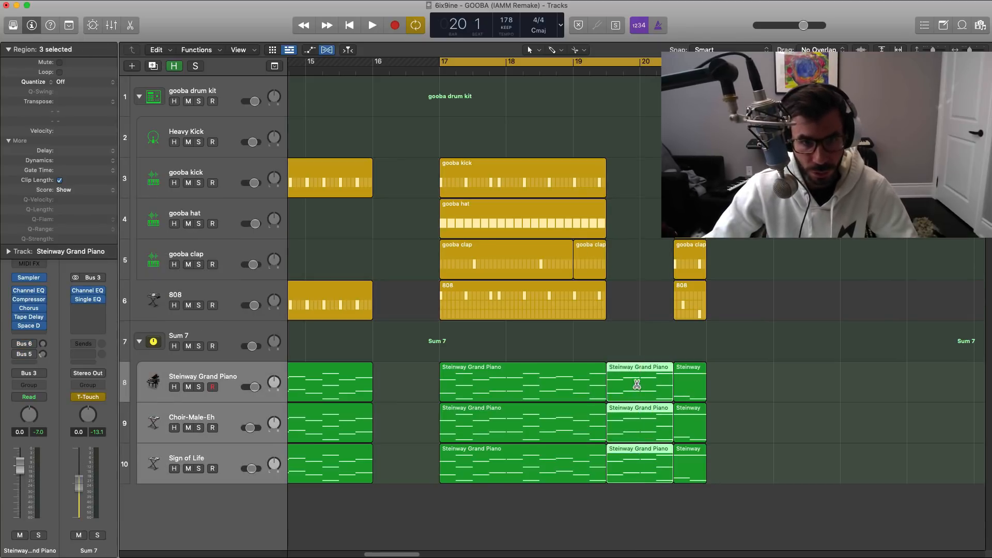
pyautogui.press('super+t')
pyautogui.moveTo(650, 357); pyautogui.dragTo(633, 411)
pyautogui.press('Delete')
pyautogui.press('Delete')
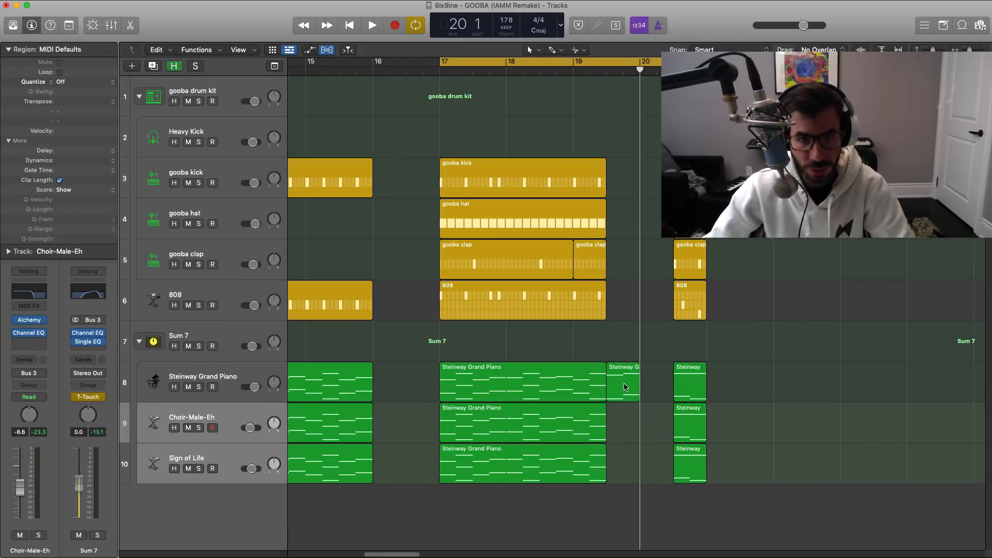
# Bounce the short Steinway Grand Piano piece before bar 20 in place to a new track, muting the source
pyautogui.click(625, 385)
pyautogui.rightClick(626, 386)
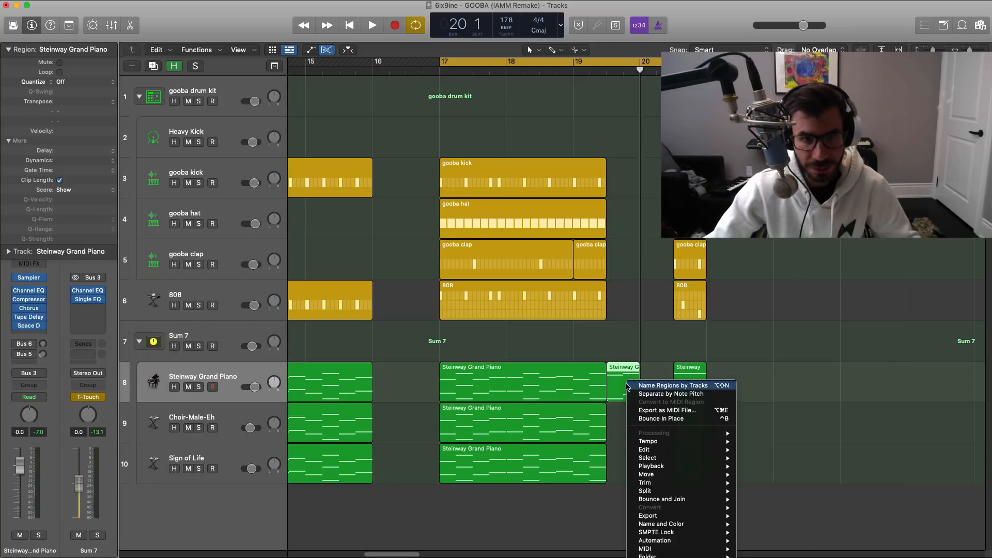
pyautogui.click(675, 420)
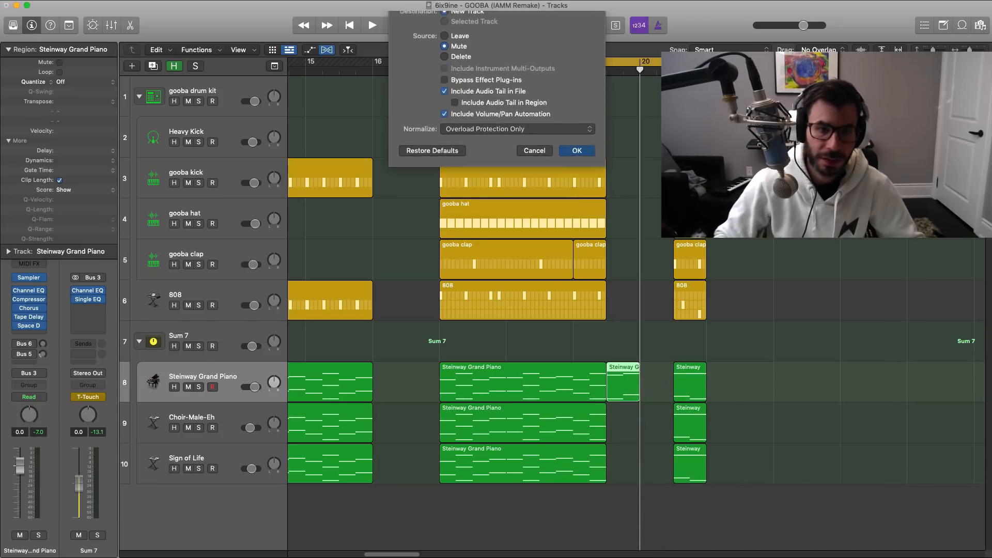
pyautogui.press('Return')
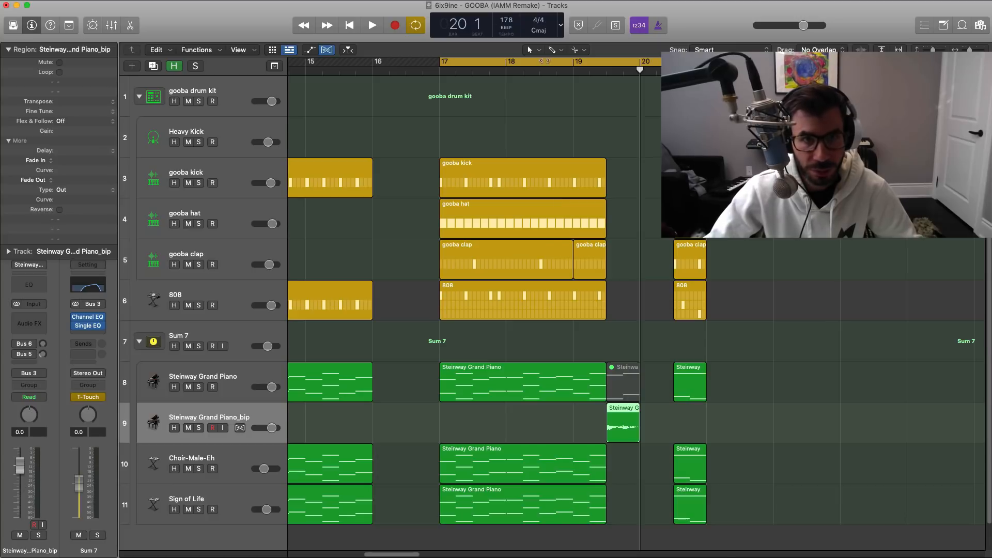
# Draw a fade-out on the bounced piano region, change it to a 407 Slow Down, and play it with bar 19 cycled
pyautogui.click(552, 50)
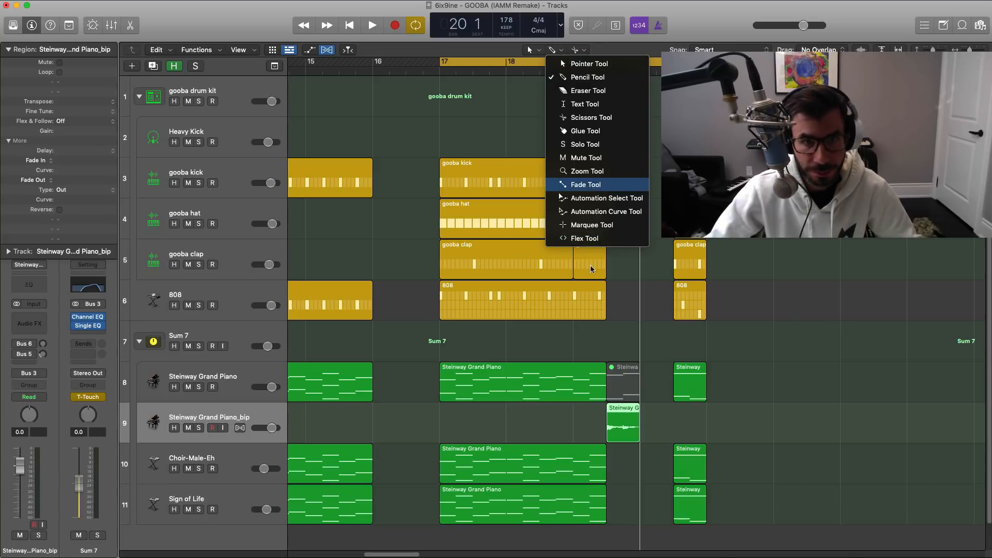
pyautogui.press('Return')
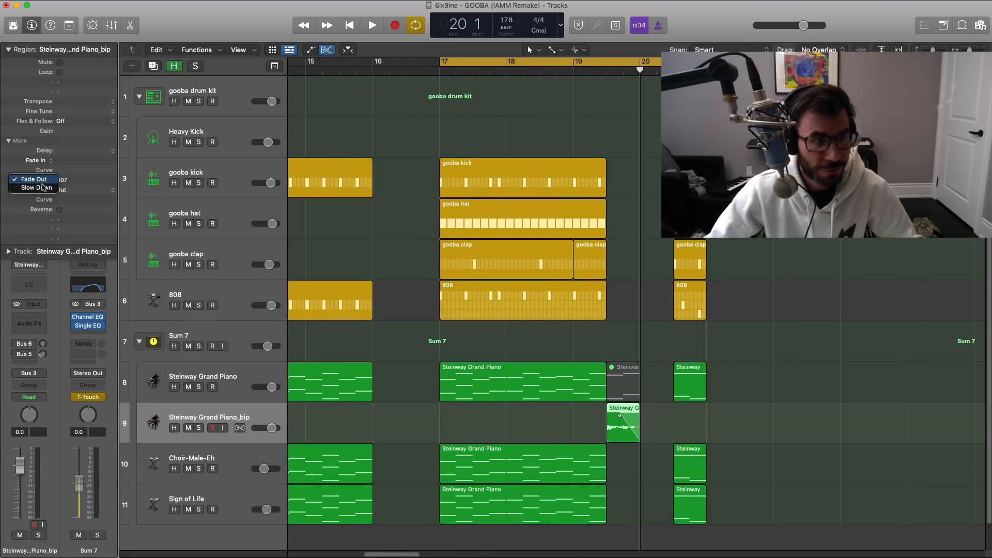
pyautogui.click(43, 188)
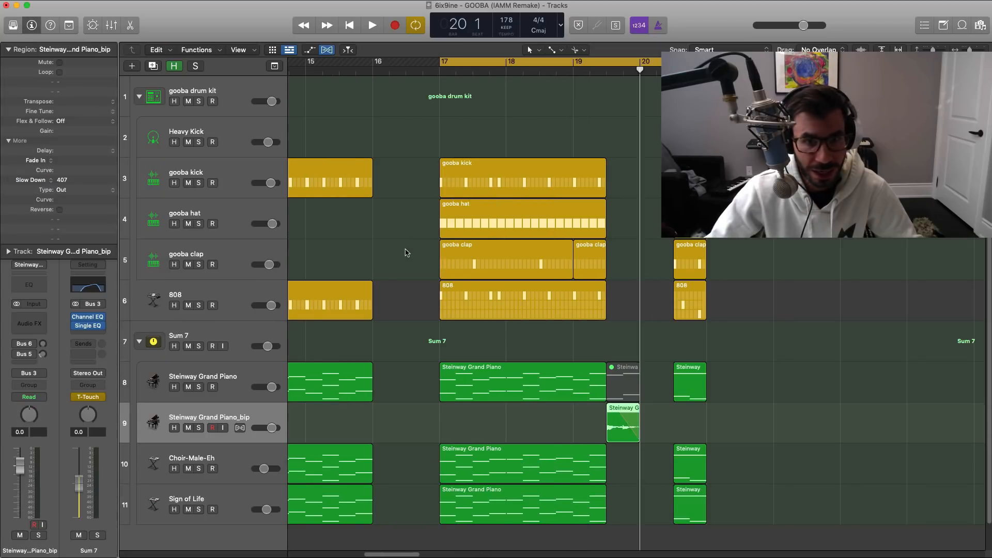
pyautogui.click(619, 61)
pyautogui.moveTo(574, 63); pyautogui.dragTo(637, 72)
pyautogui.press('space')
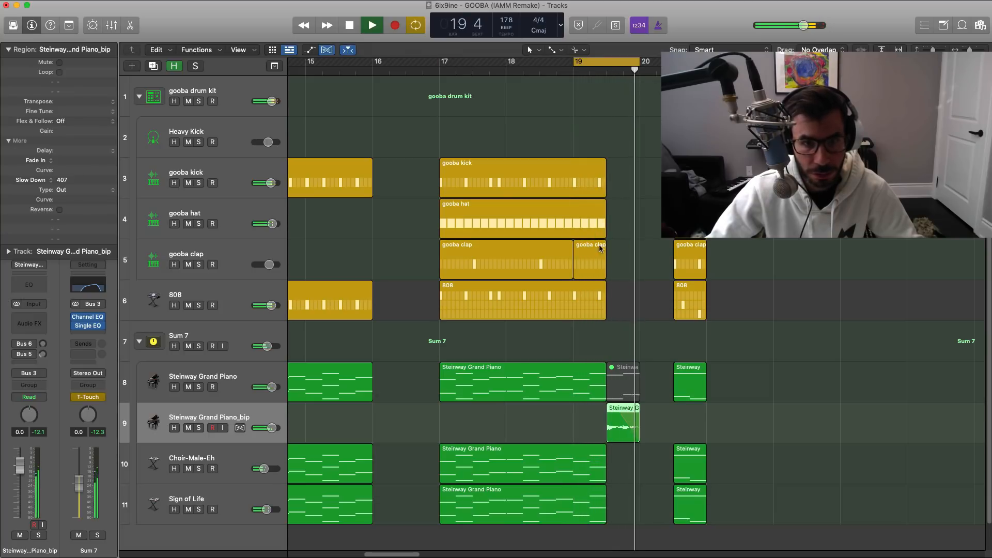
pyautogui.press('space')
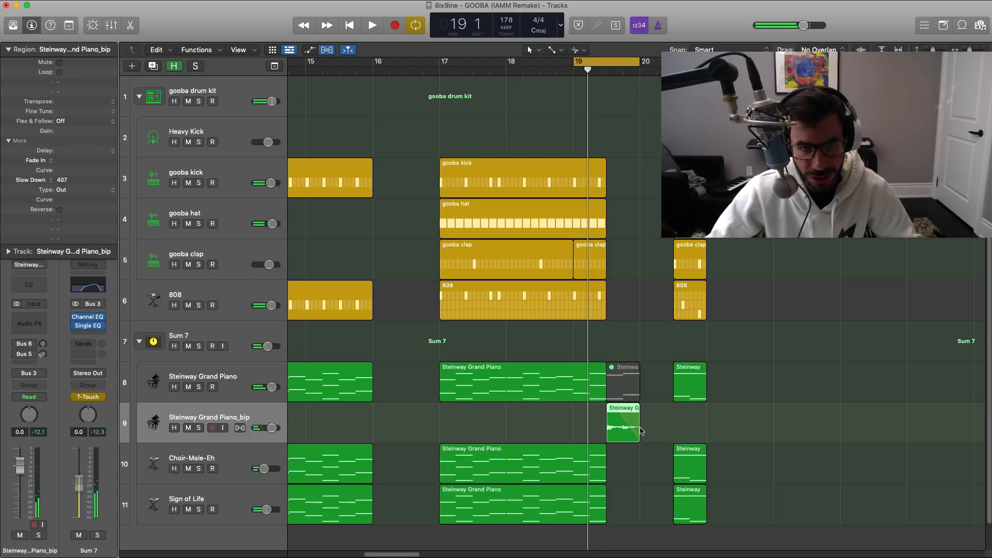
# Try a Slow Down of 647 with a curve of -26 on the bounced piano region and play it back
pyautogui.moveTo(607, 425); pyautogui.dragTo(606, 426)
pyautogui.press('space')
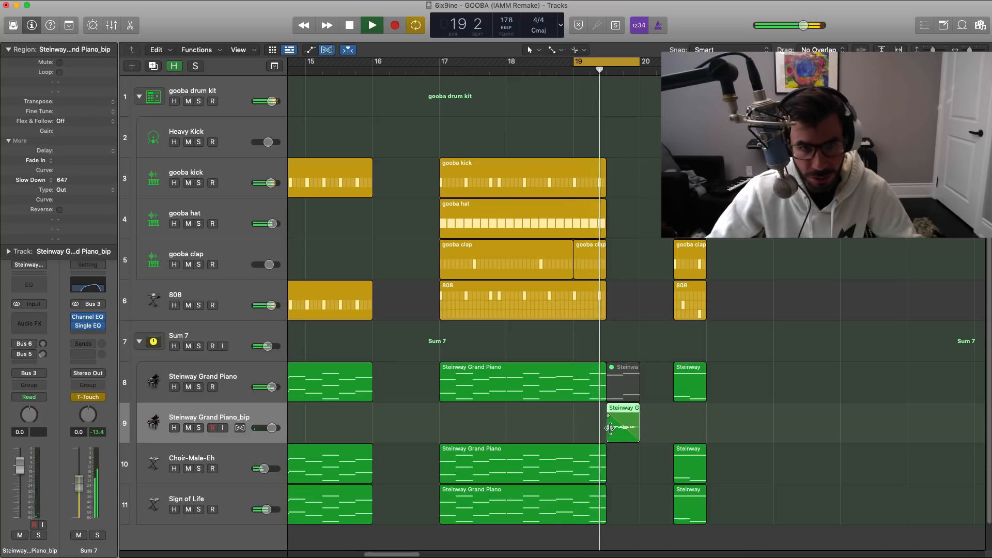
pyautogui.press('space')
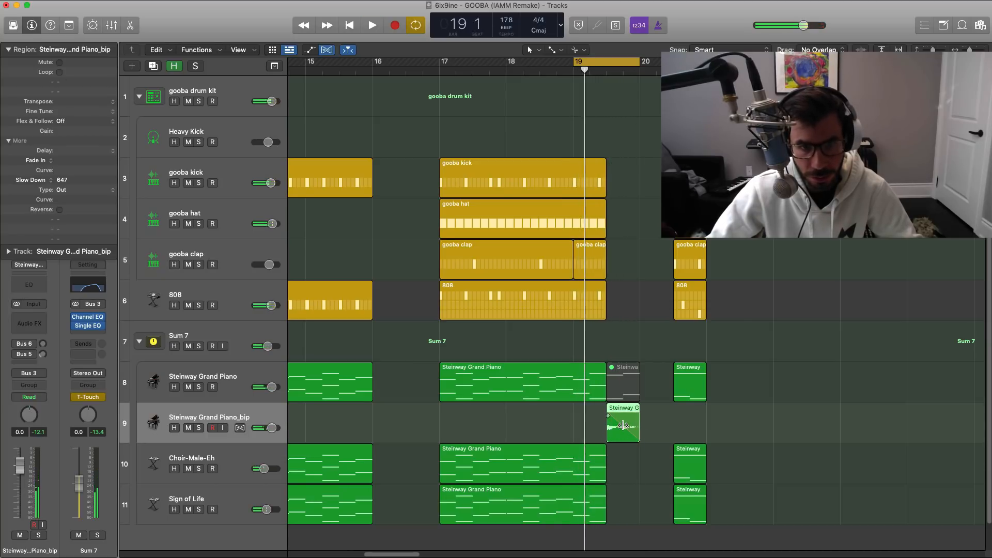
pyautogui.press('space')
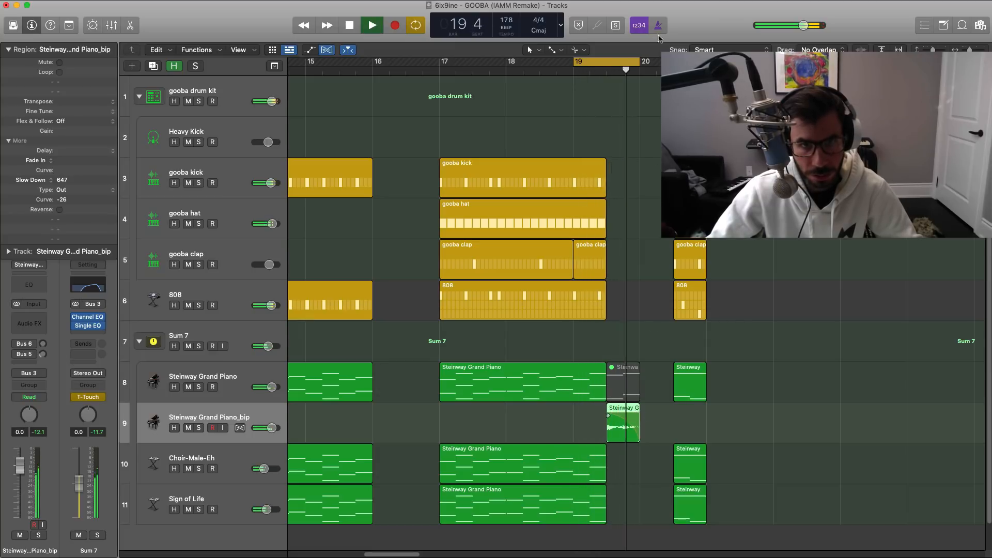
pyautogui.press('space')
pyautogui.press('space')
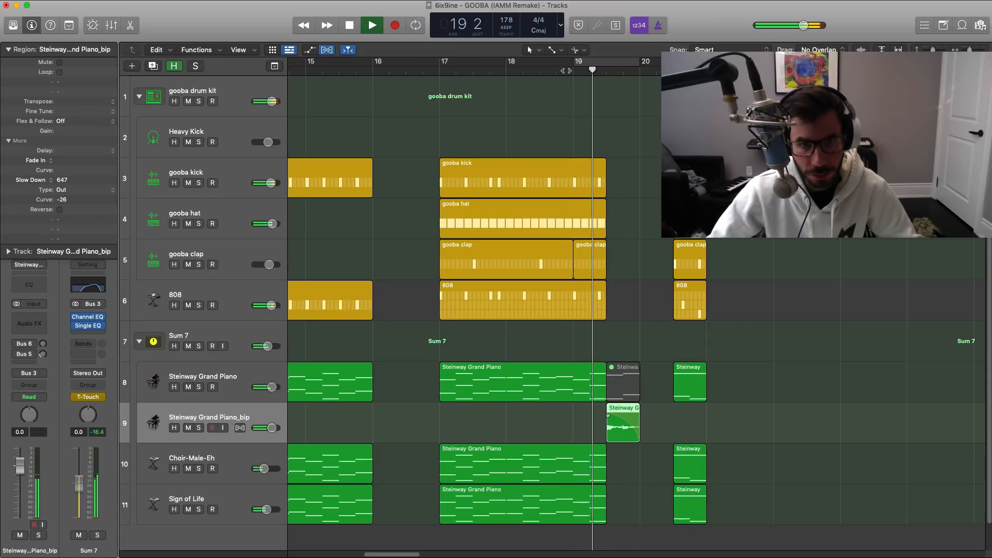
pyautogui.press('space')
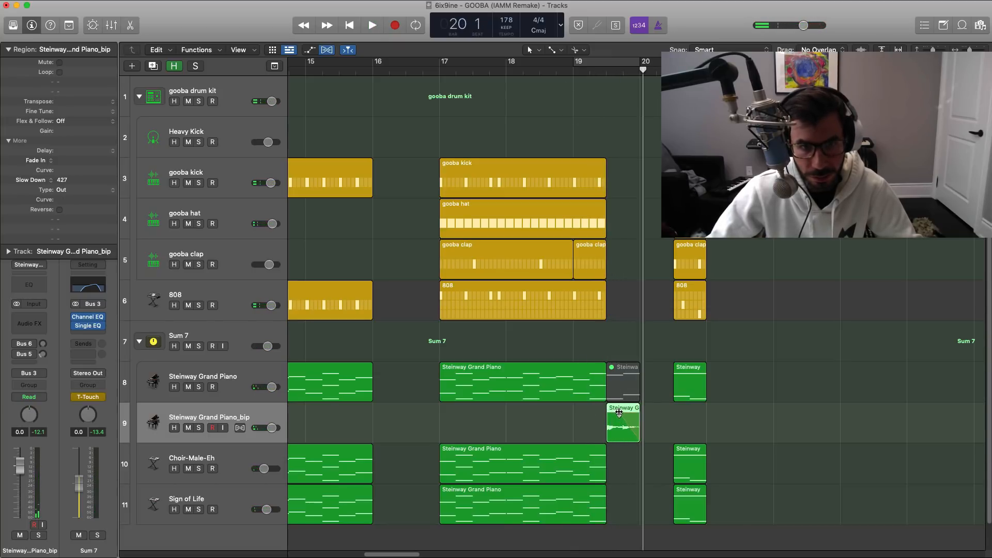
# Set the bounced piano region's Slow Down to 417 and play the transition back
pyautogui.press('space')
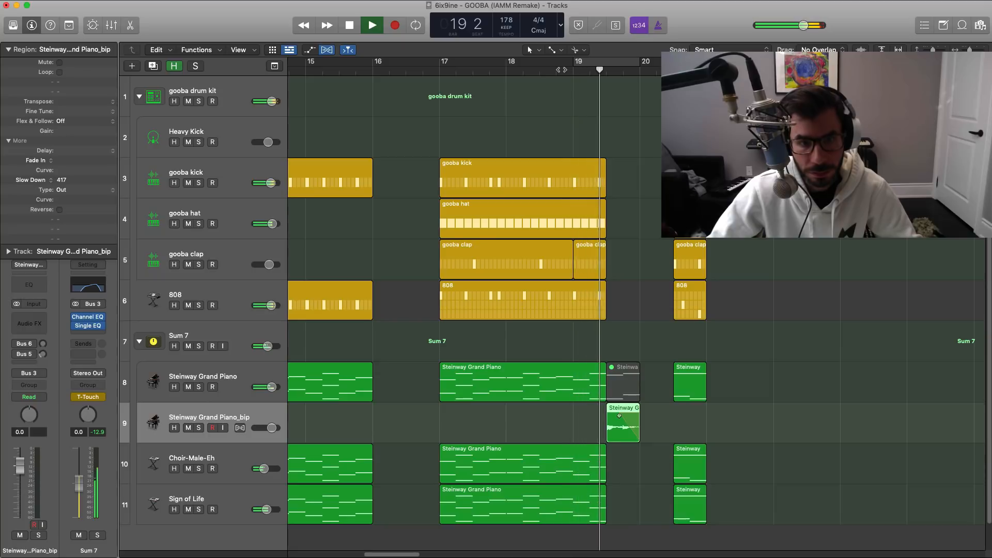
pyautogui.press('space')
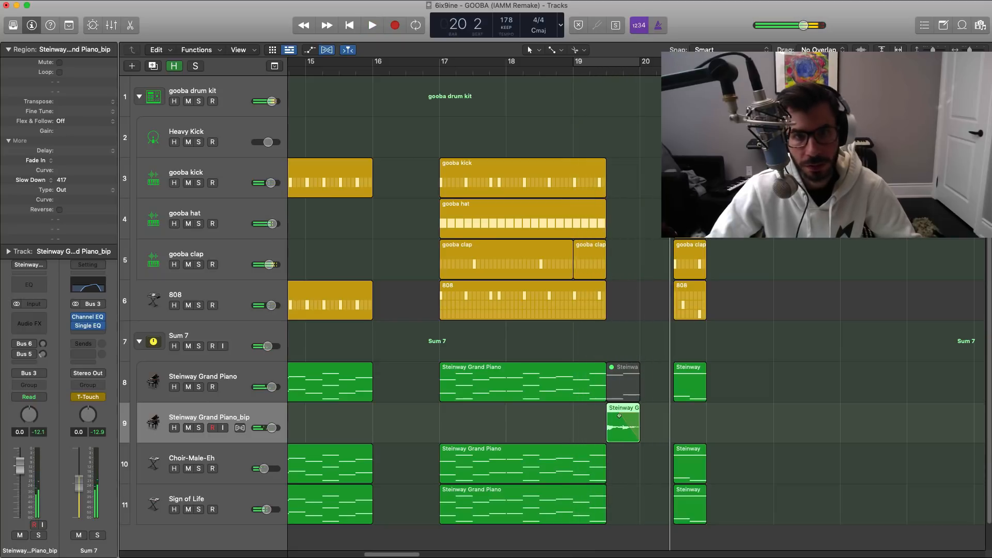
pyautogui.press('space')
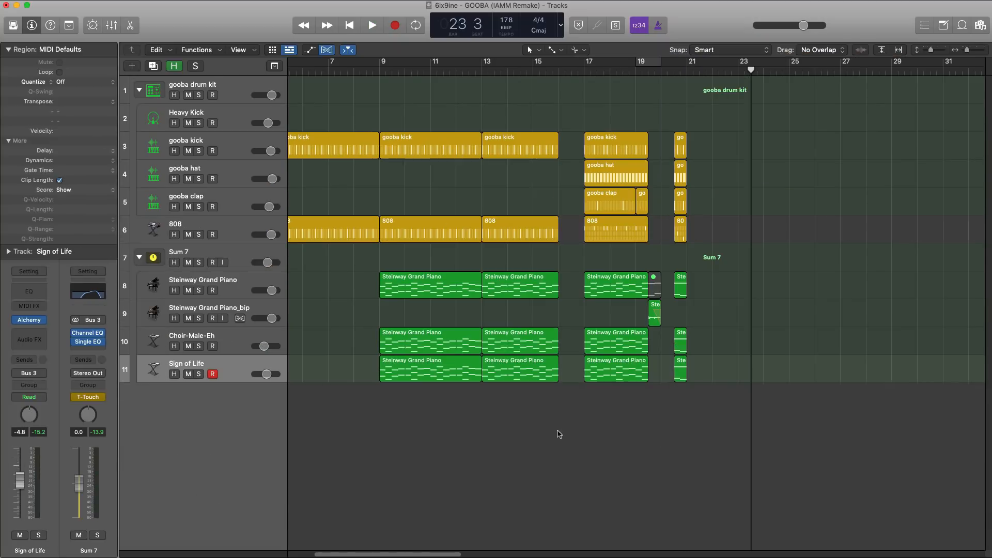
# Copy the bar 9 melody regions and the bar 17 kick, hat, clap and 808 regions to bar 21
pyautogui.moveTo(494, 450); pyautogui.dragTo(445, 292)
pyautogui.moveTo(405, 499); pyautogui.dragTo(745, 314)
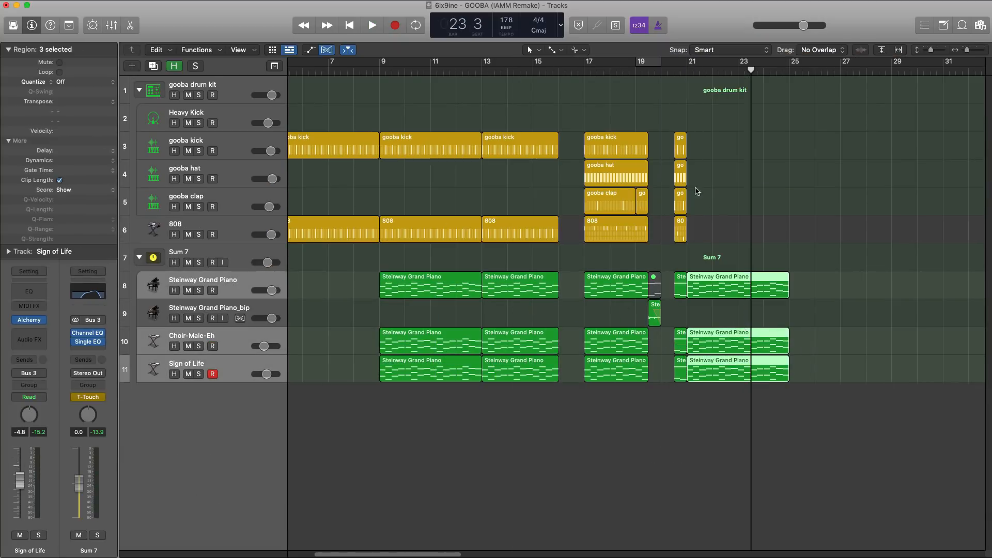
pyautogui.moveTo(587, 114); pyautogui.dragTo(735, 212)
pyautogui.click(744, 204)
pyautogui.press('Delete')
pyautogui.click(742, 239)
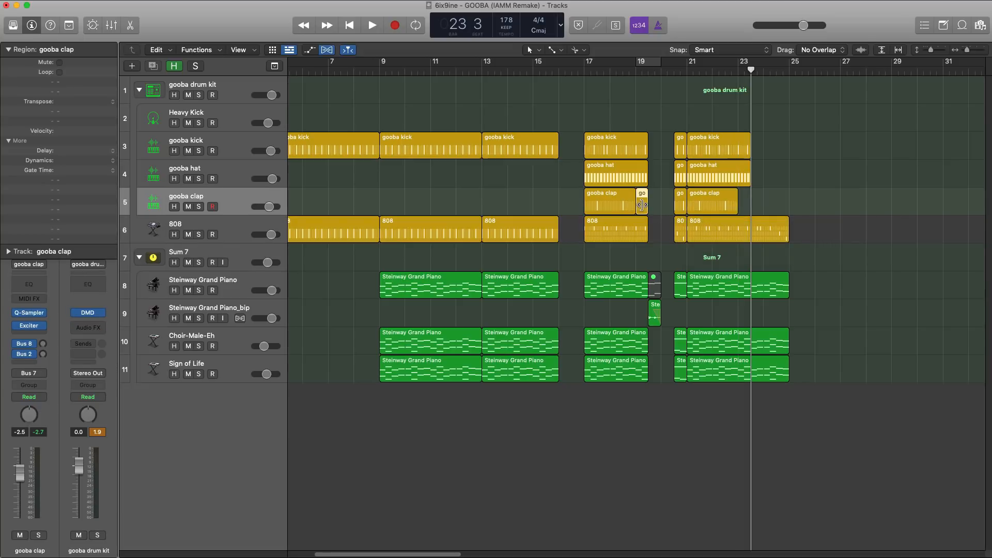
# Copy the second gooba clap region to bar 23 and extend the new clap, hat and kick regions to bar 25
pyautogui.moveTo(646, 203); pyautogui.dragTo(788, 206)
pyautogui.click(742, 181)
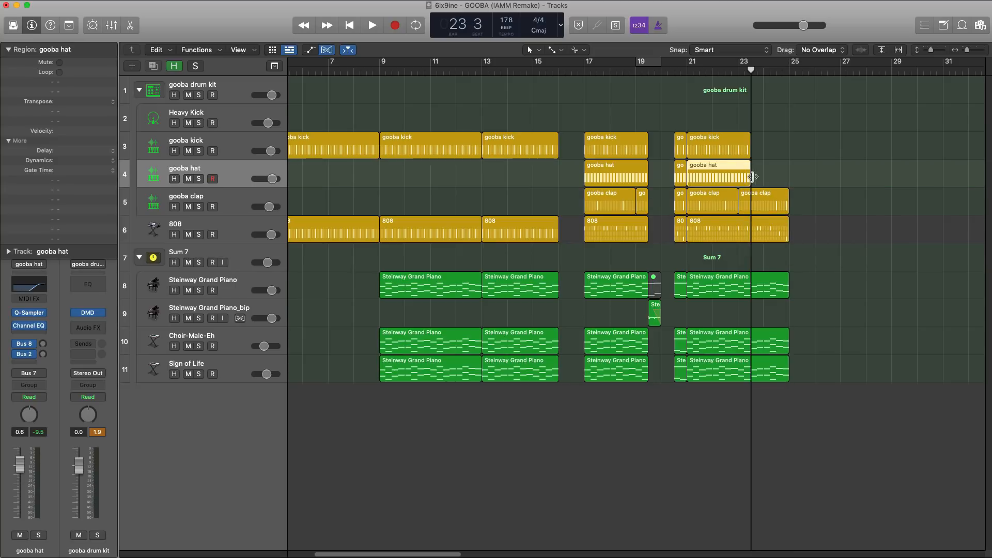
pyautogui.moveTo(753, 177); pyautogui.dragTo(788, 178)
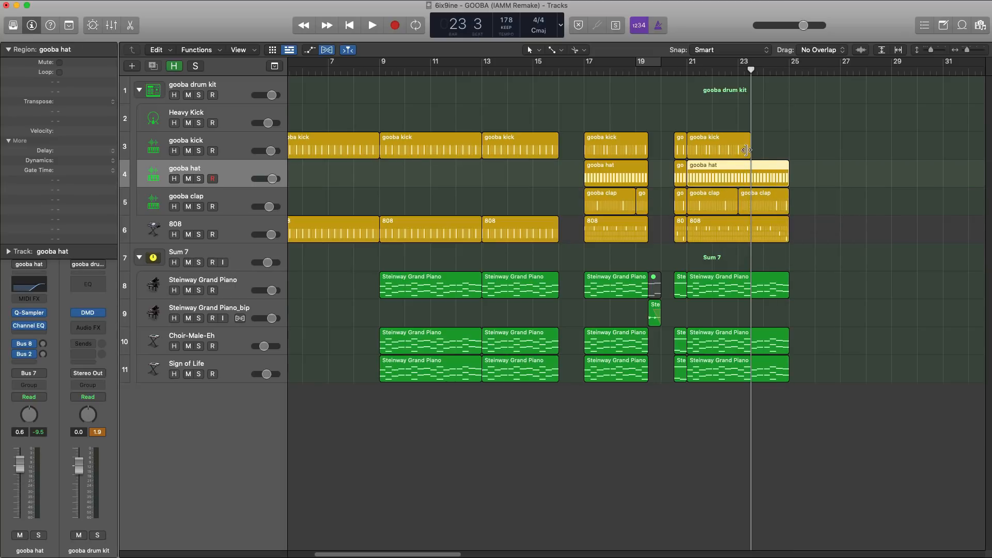
pyautogui.moveTo(749, 149); pyautogui.dragTo(789, 150)
# Play the arrangement from bar 20 beat 3 to the end of the copied section
pyautogui.click(674, 70)
pyautogui.press('space')
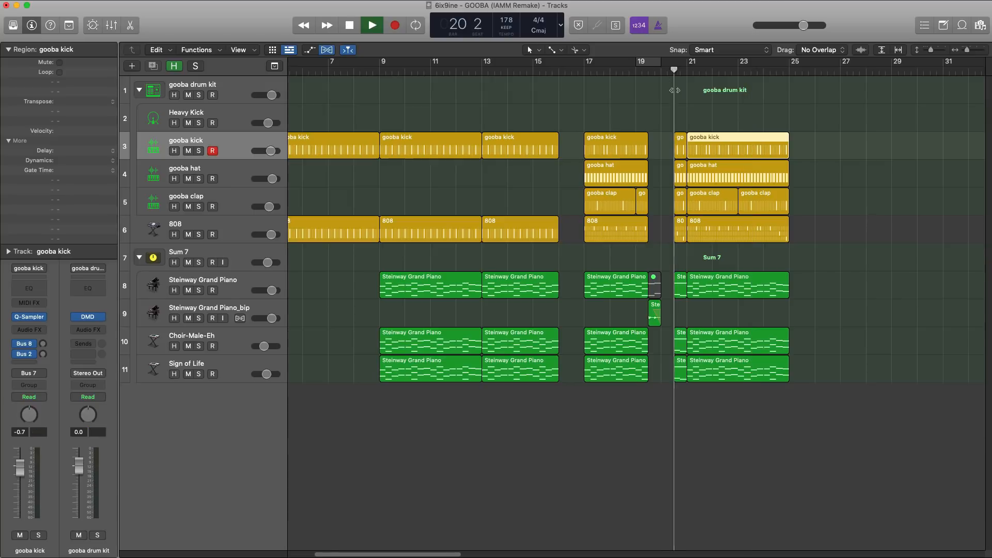
pyautogui.press('super+Left')
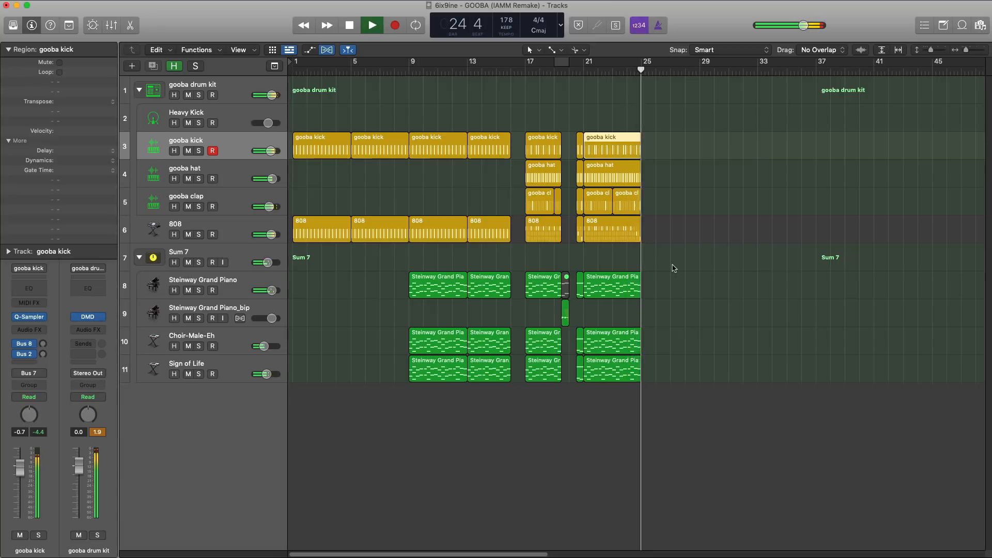
pyautogui.press('space')
# Repeat the bar 21 drum, 808 and melody regions at bar 25, copying the first gooba clap region there as well
pyautogui.moveTo(694, 401); pyautogui.dragTo(633, 152)
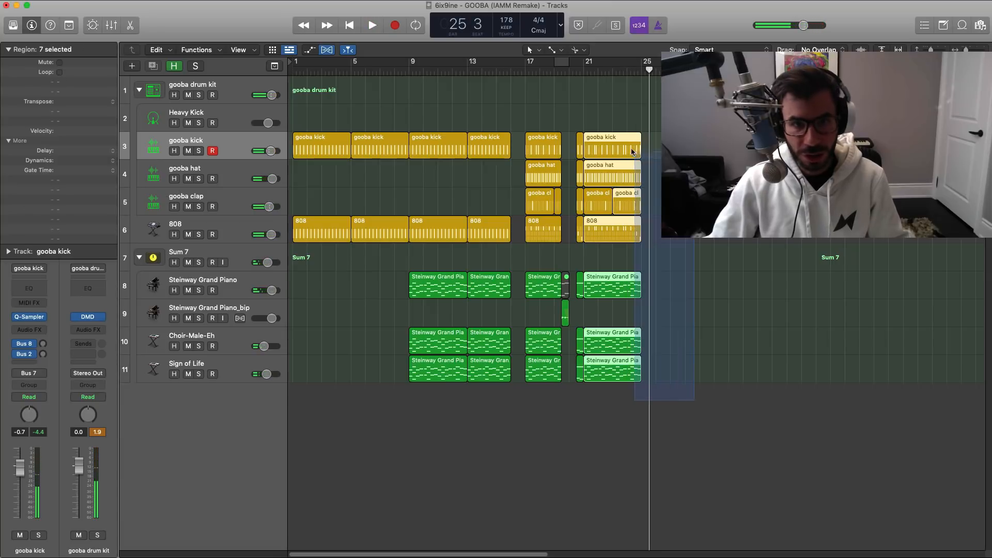
pyautogui.press('super+r')
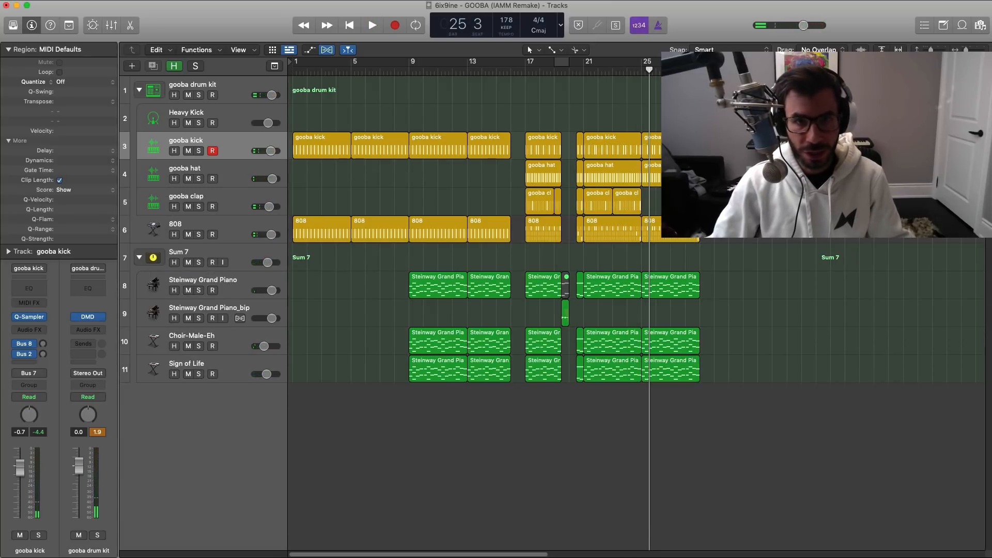
pyautogui.click(620, 210)
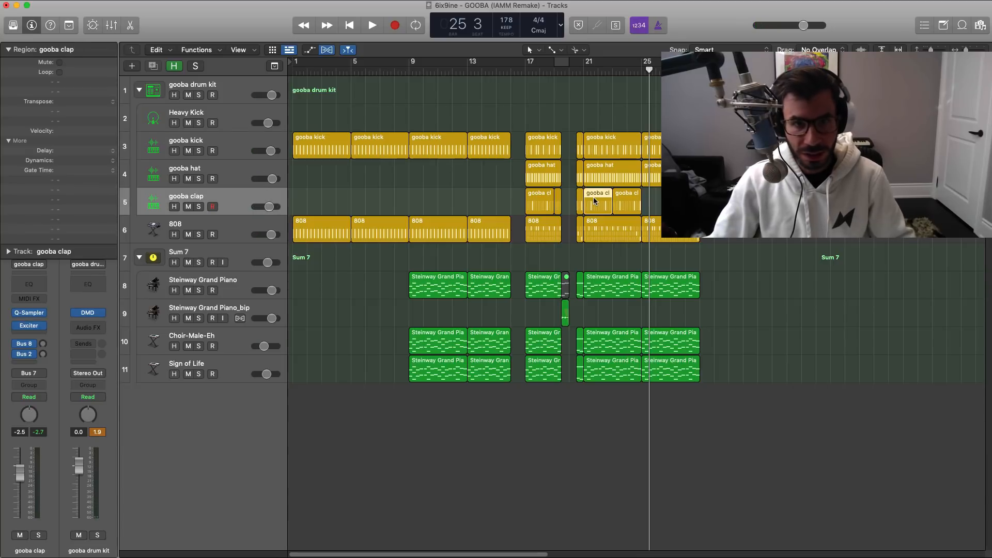
pyautogui.moveTo(594, 202); pyautogui.dragTo(653, 202)
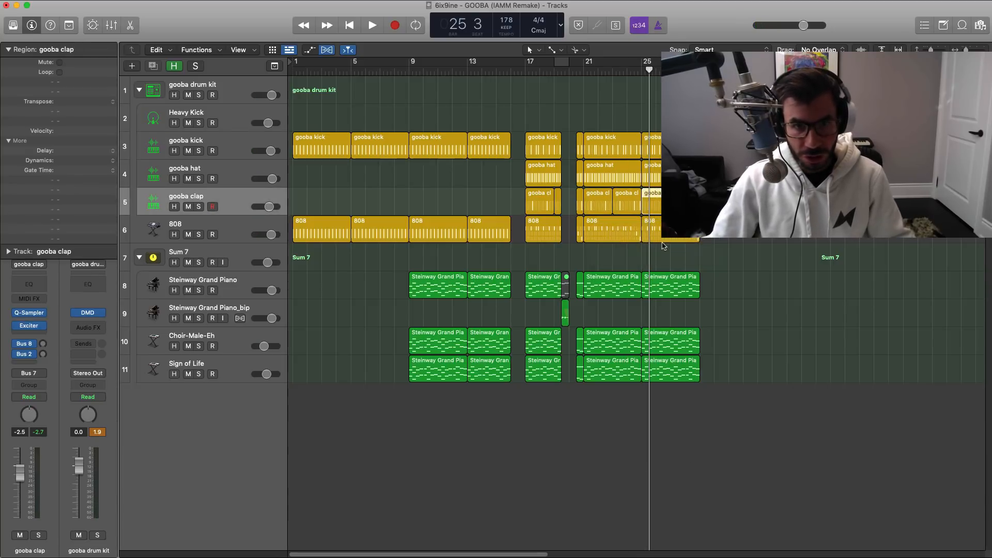
# In the bar 25 808 pattern, replace the B0 step with an F#0 step at the same position and play it back
pyautogui.doubleClick(663, 237)
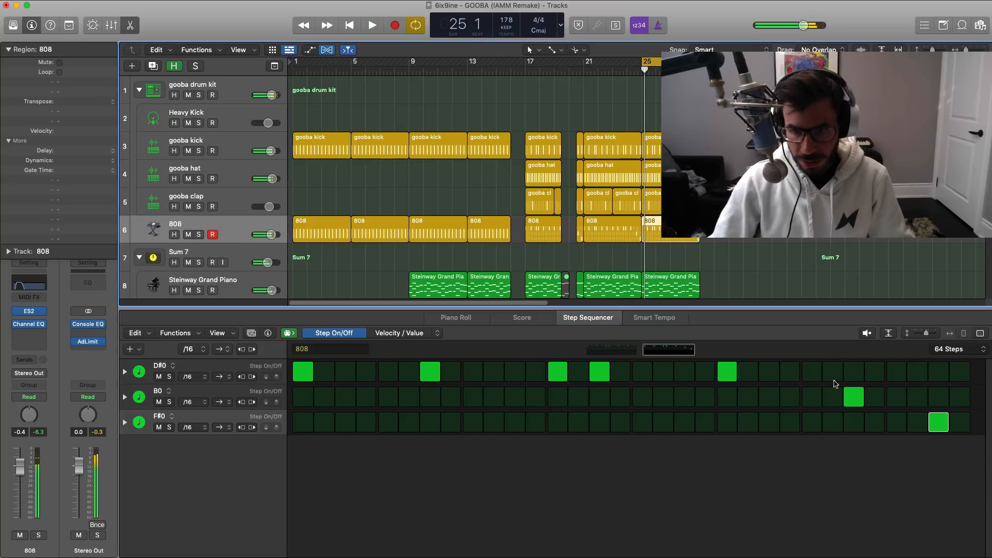
pyautogui.click(854, 422)
pyautogui.click(853, 397)
pyautogui.press('space')
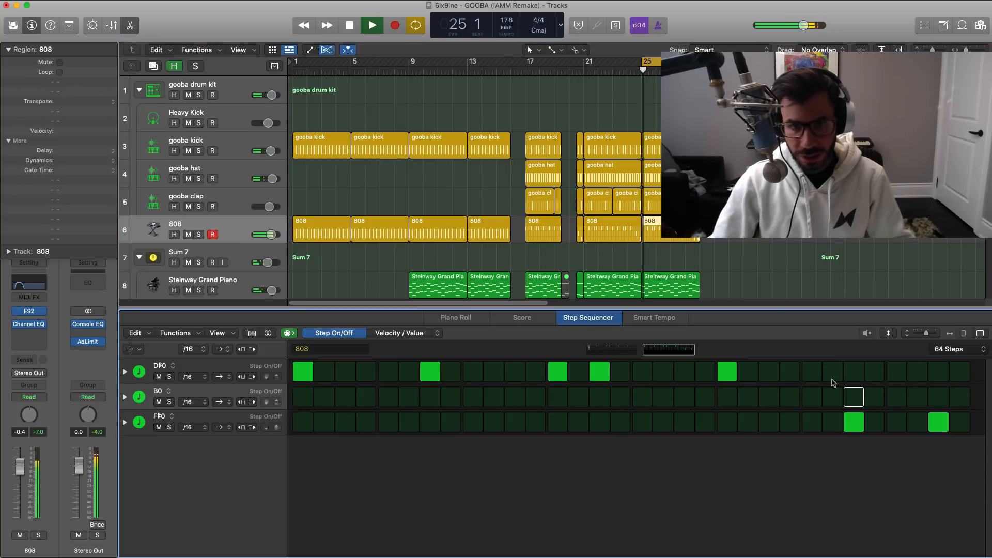
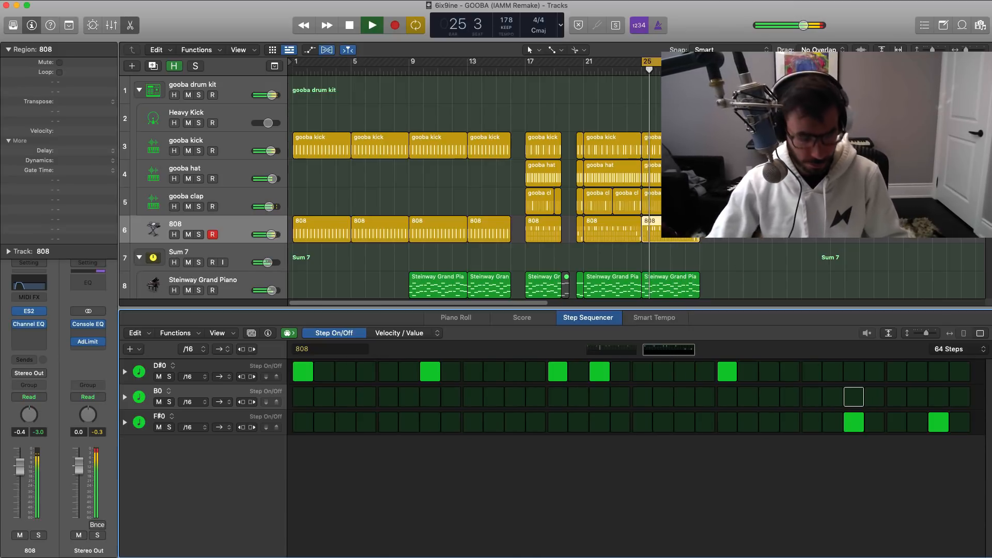
# Repeat the bar 25 piano, Choir-Male-Eh and Sign of Life regions at bar 29 and play them with bars 29 to 33 cycled
pyautogui.press('e')
pyautogui.press('super+Left')
pyautogui.press('super+Left')
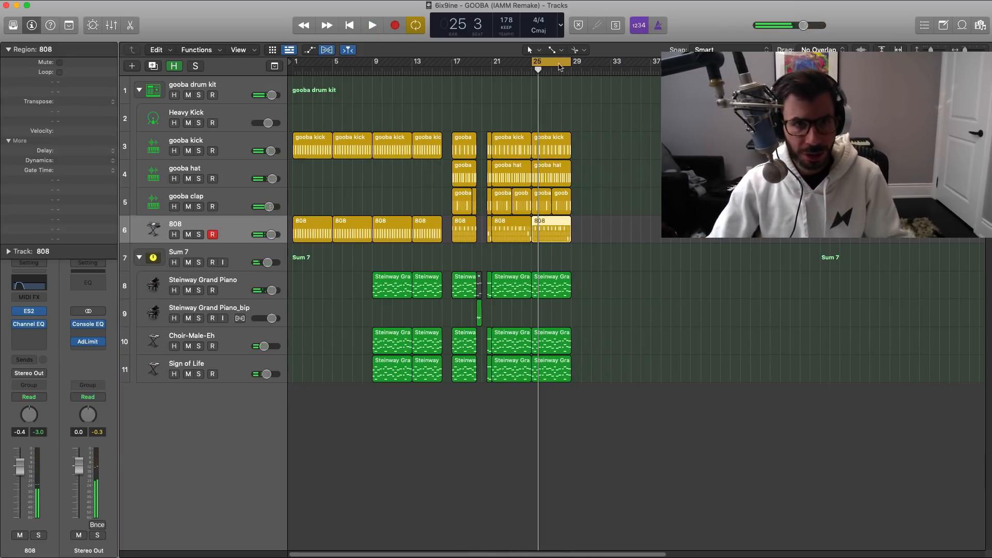
pyautogui.moveTo(552, 59); pyautogui.dragTo(590, 63)
pyautogui.click(591, 63)
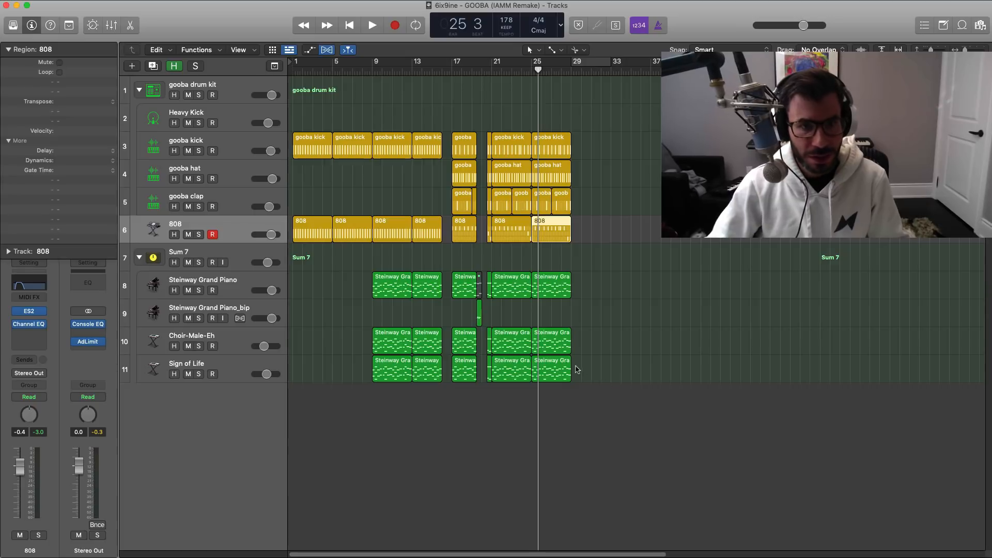
pyautogui.moveTo(598, 380); pyautogui.dragTo(537, 300)
pyautogui.press('super+r')
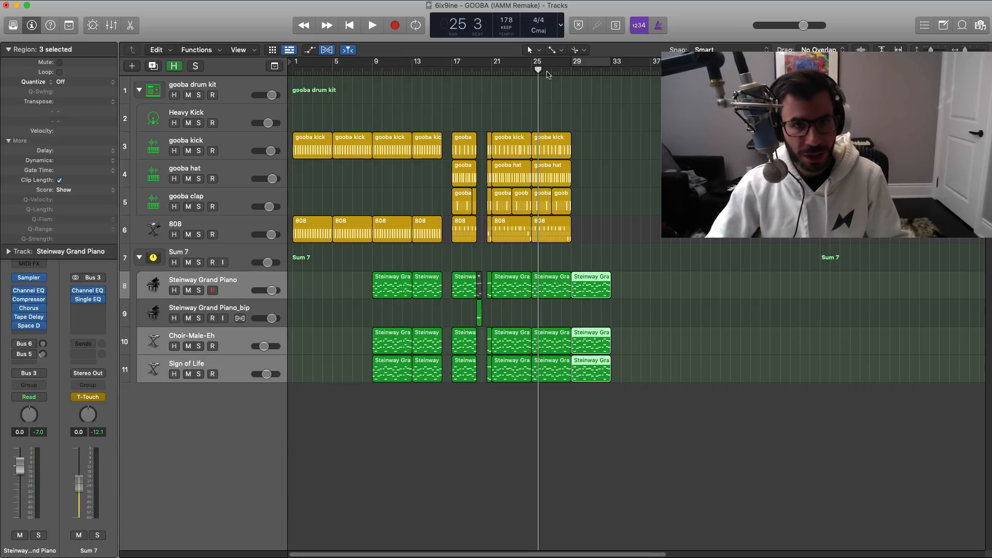
pyautogui.press('space')
pyautogui.click(578, 62)
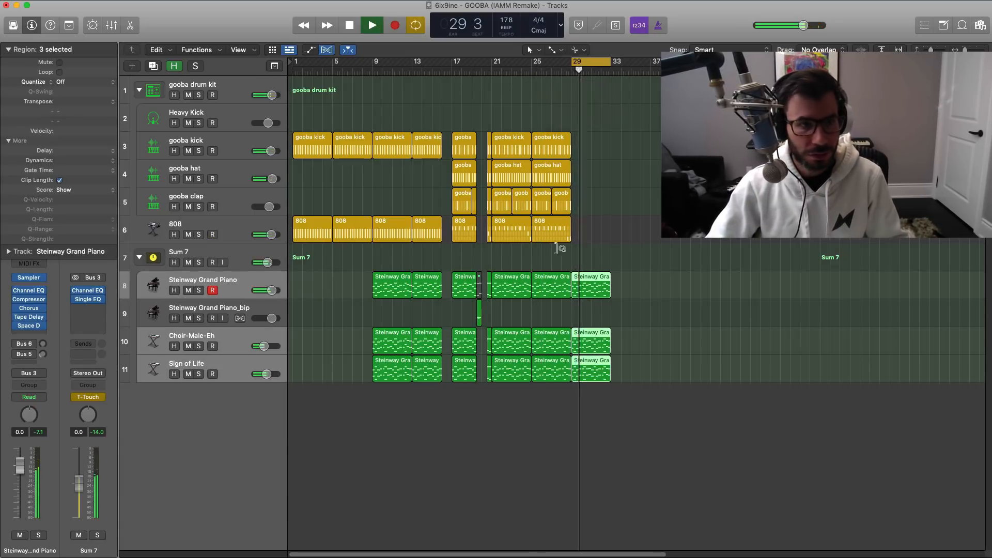
pyautogui.press('space')
# Add a software instrument track below Sign of Life using the ES1 synth with the Deep Bass preset
pyautogui.doubleClick(221, 401)
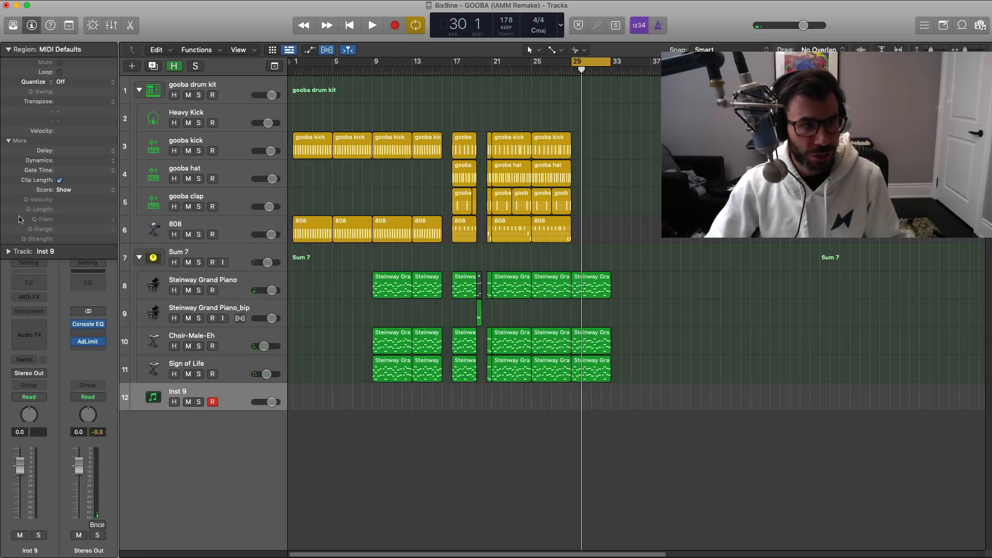
pyautogui.click(8, 50)
pyautogui.click(32, 312)
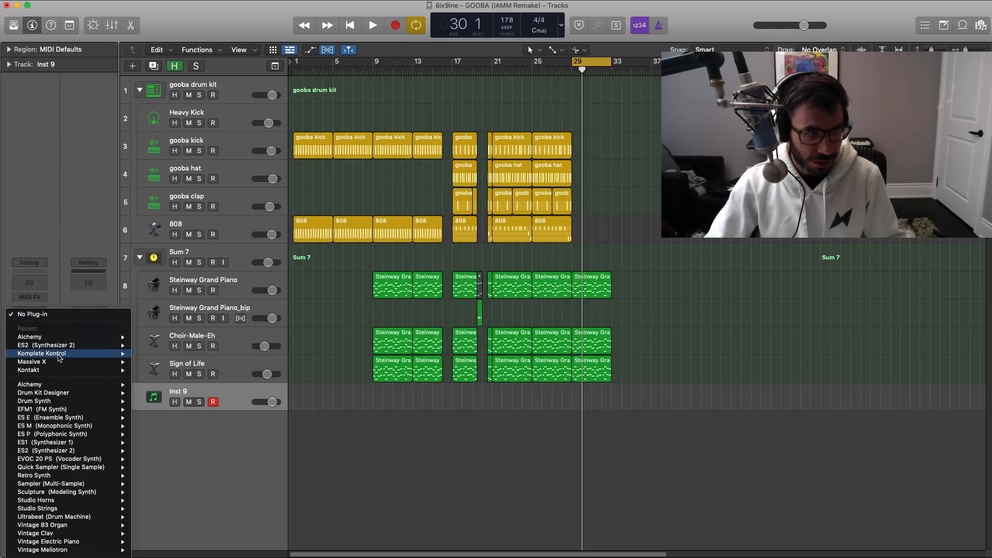
pyautogui.click(150, 443)
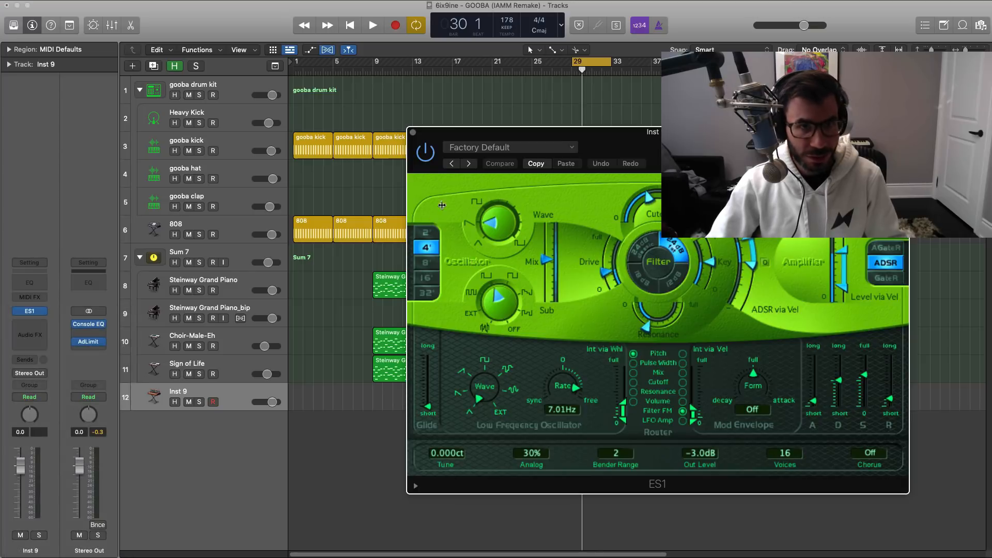
pyautogui.click(505, 147)
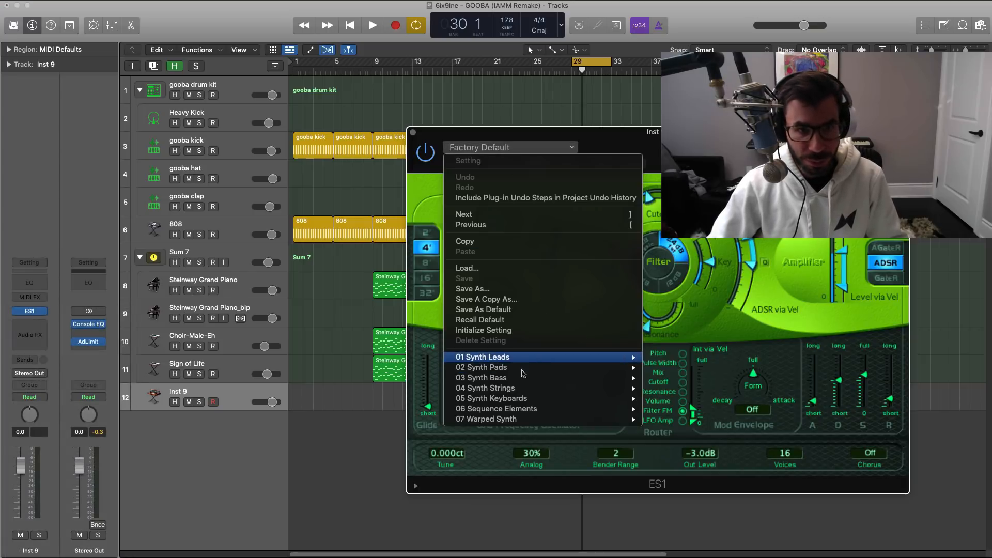
pyautogui.moveTo(522, 378)
pyautogui.click(676, 379)
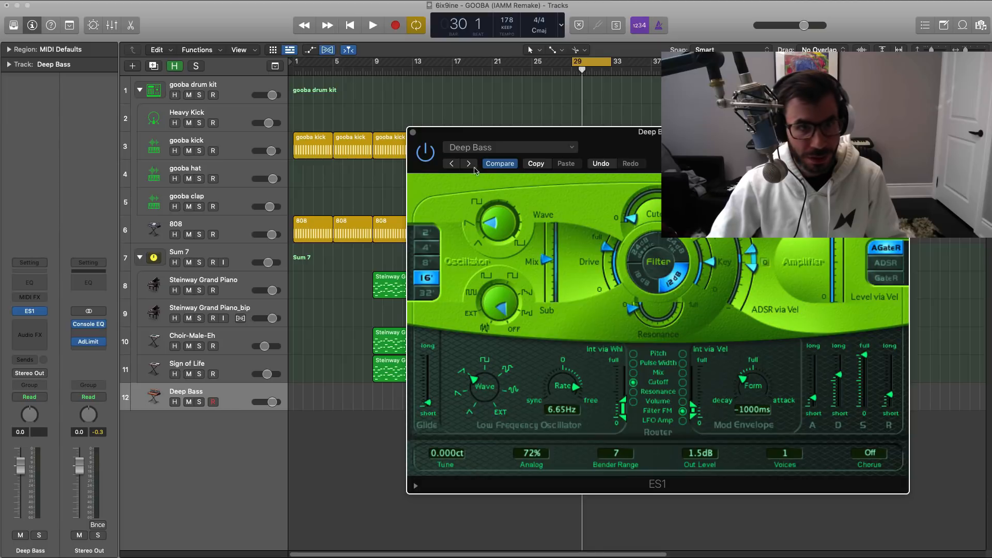
pyautogui.click(413, 132)
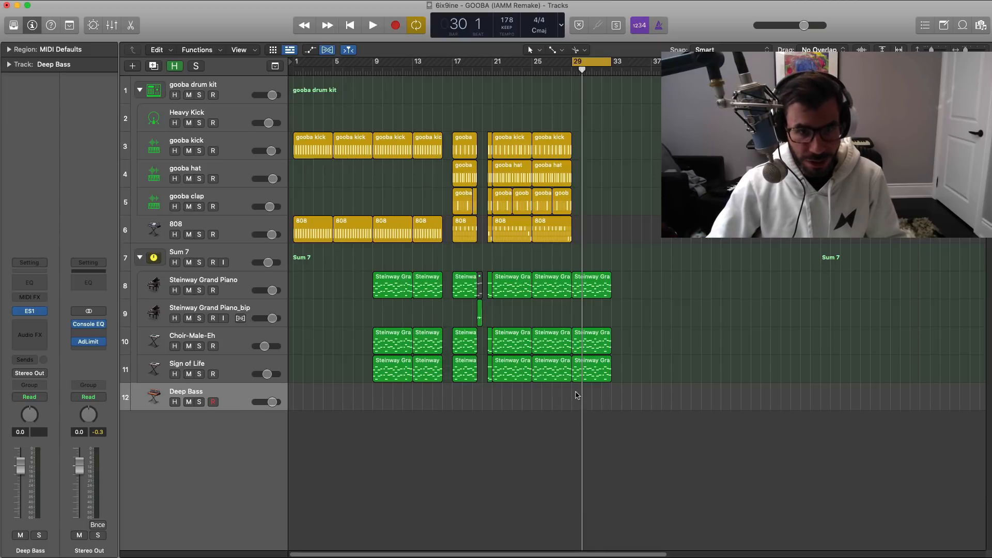
# Draw an empty Deep Bass region from bar 29 to 37 and repeat the bar 29 melody regions at bar 33
pyautogui.click(554, 49)
pyautogui.click(563, 76)
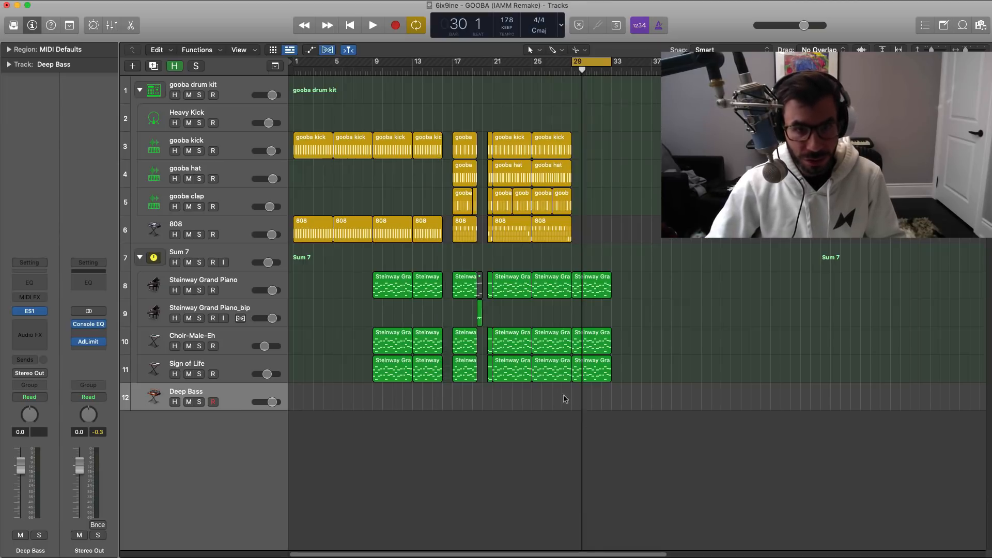
pyautogui.moveTo(578, 405); pyautogui.dragTo(647, 410)
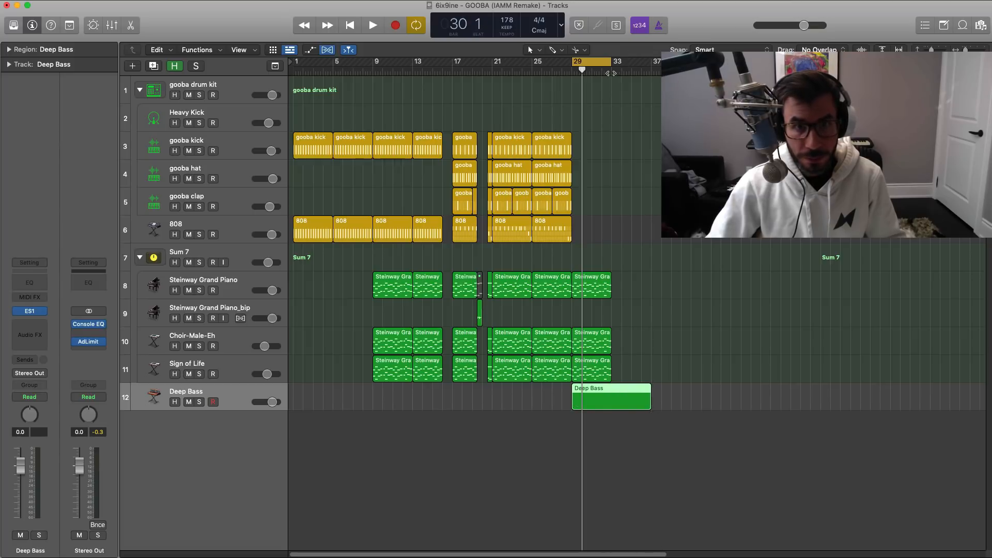
pyautogui.moveTo(641, 253); pyautogui.dragTo(582, 378)
pyautogui.press('super+r')
# Enter a D#2 note in the Deep Bass region from bar 29 to bar 30 beat 3 and play it back
pyautogui.doubleClick(591, 395)
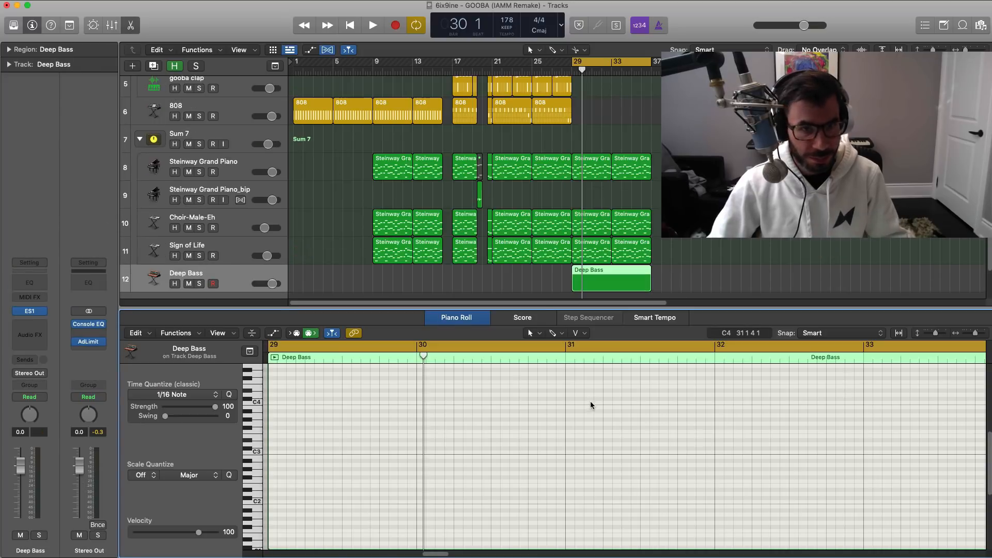
pyautogui.click(394, 440)
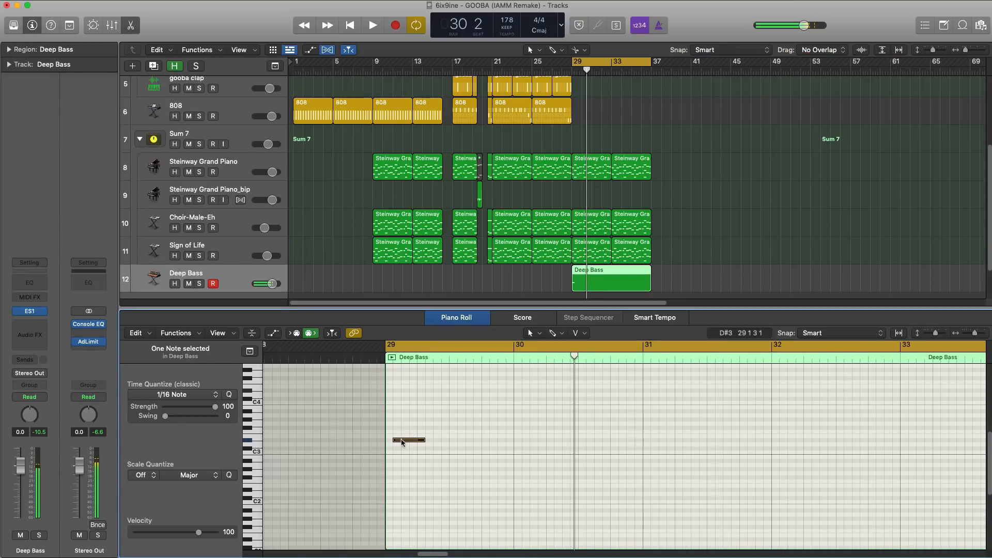
pyautogui.moveTo(402, 442); pyautogui.dragTo(394, 491)
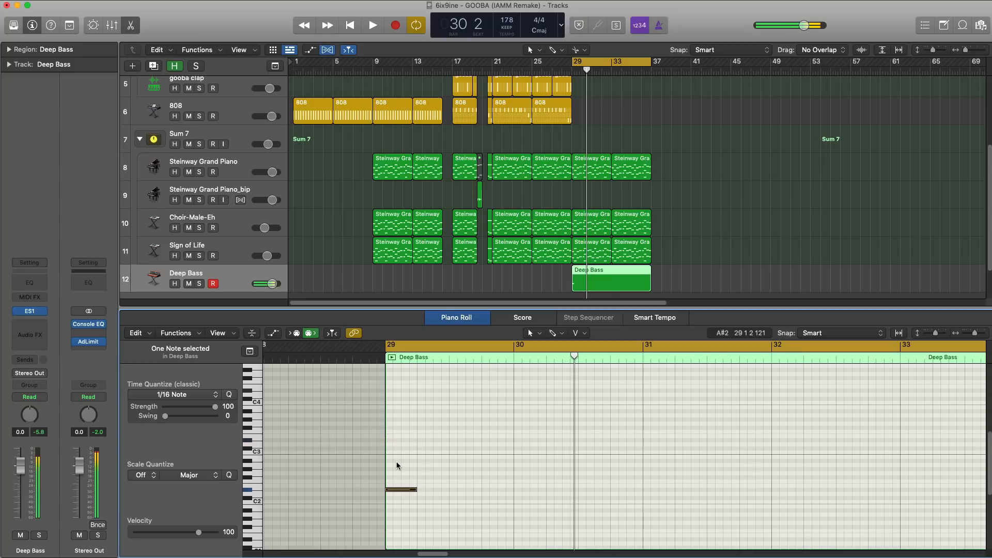
pyautogui.press('space')
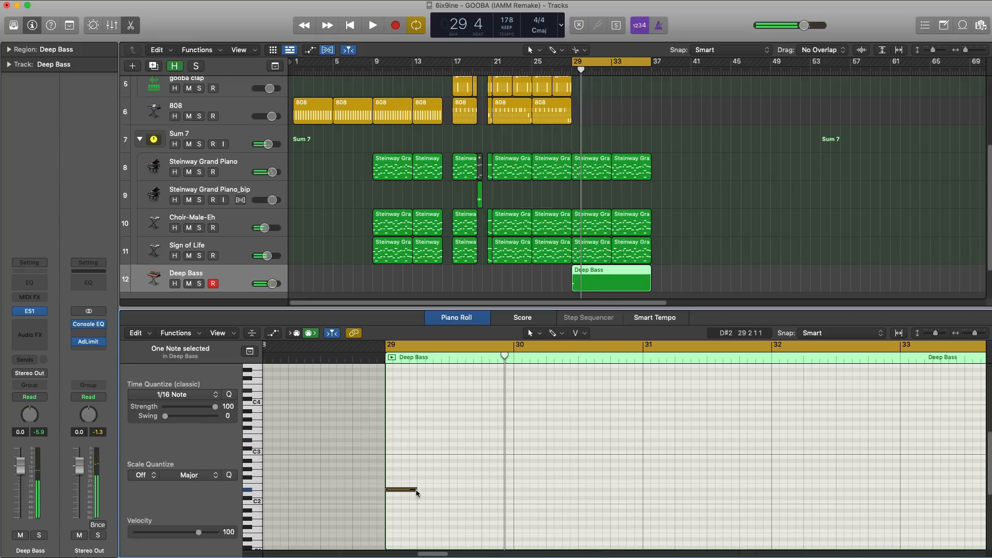
pyautogui.moveTo(417, 491); pyautogui.dragTo(576, 491)
pyautogui.press('space')
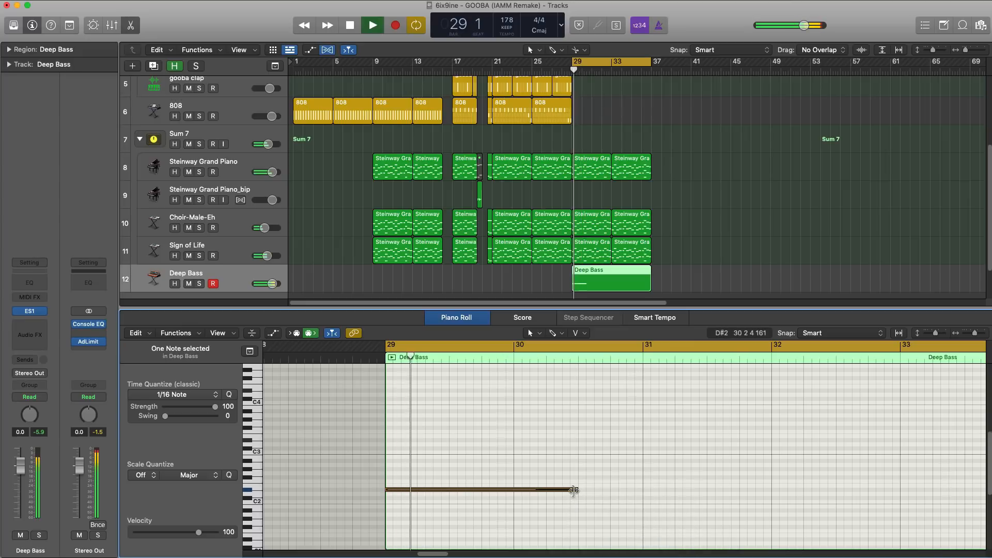
pyautogui.press('space')
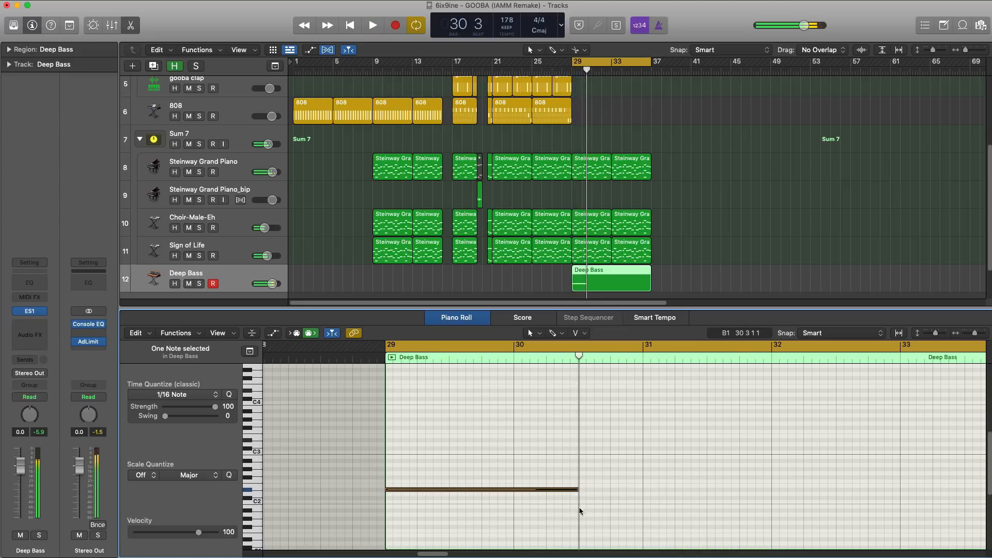
# Add one-beat Deep Bass notes A#1 at bar 30 beat 3 and F#1 at bar 30 beat 4
pyautogui.keyDown('super'); pyautogui.click(582, 511); pyautogui.keyUp('super')
pyautogui.moveTo(765, 514); pyautogui.dragTo(608, 511)
pyautogui.press('space')
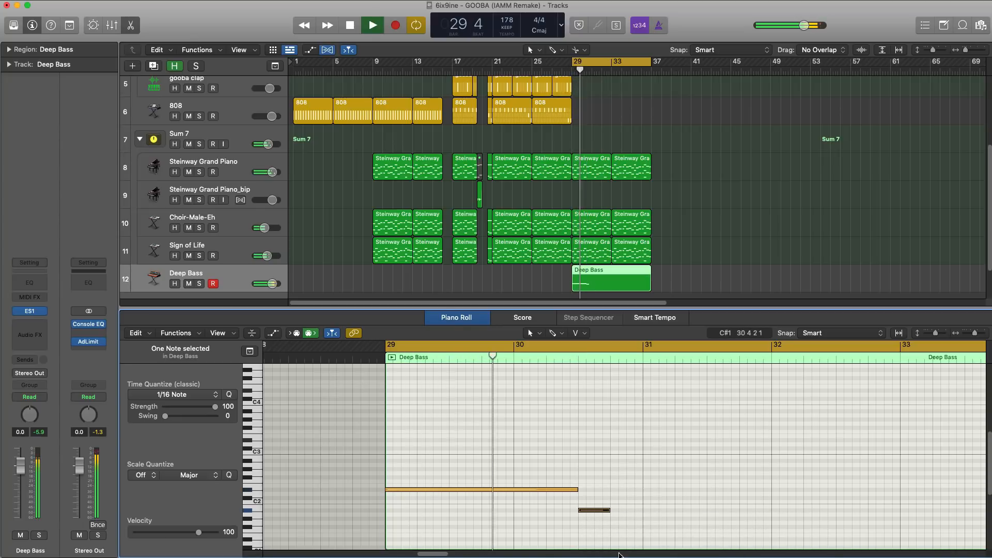
pyautogui.keyDown('super'); pyautogui.click(613, 526); pyautogui.keyUp('super')
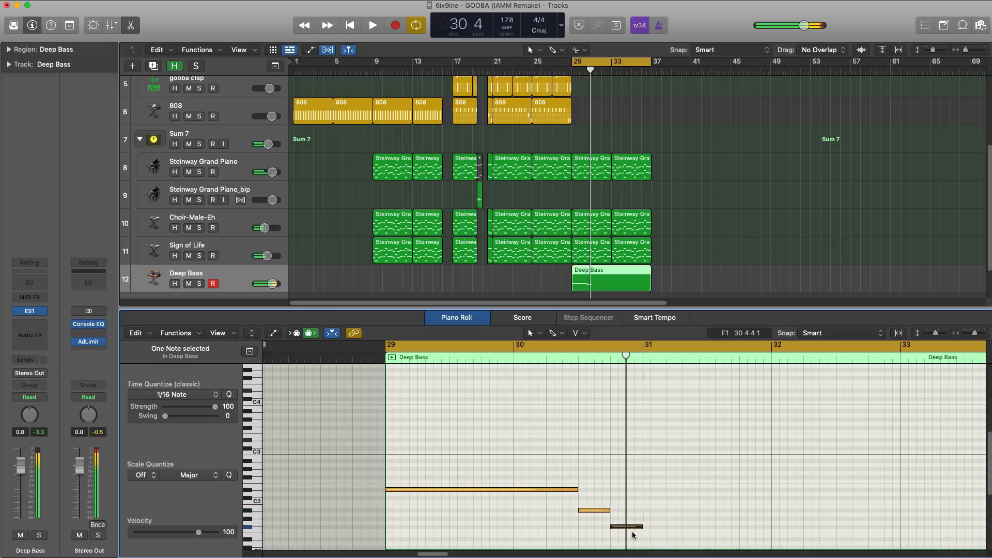
pyautogui.press('space')
pyautogui.press('space')
# Add a D#1 note to the Deep Bass region from bar 31 to bar 32 beat 3 and play the line
pyautogui.scroll(-5, 650, 526)
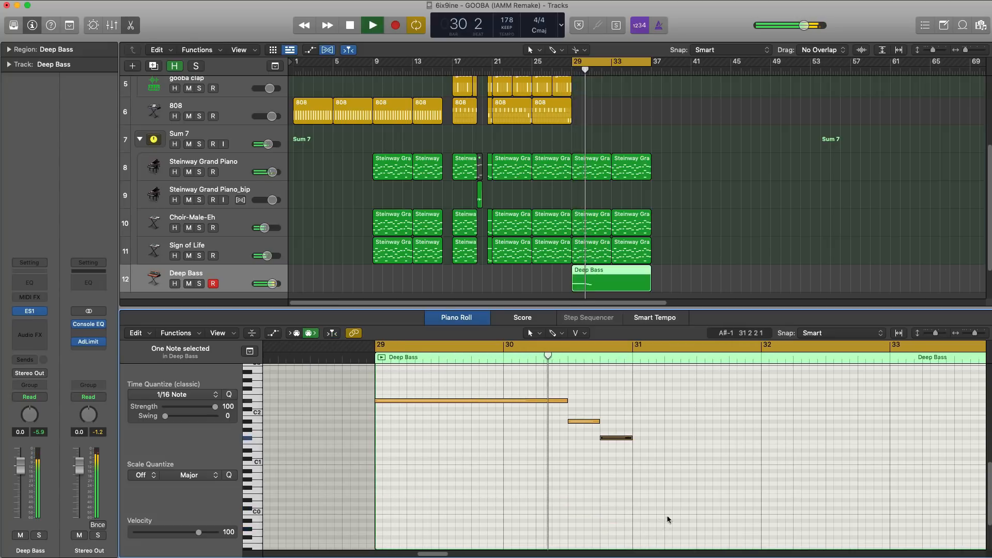
pyautogui.keyDown('super'); pyautogui.click(641, 450); pyautogui.keyUp('super')
pyautogui.press('space')
pyautogui.press('space')
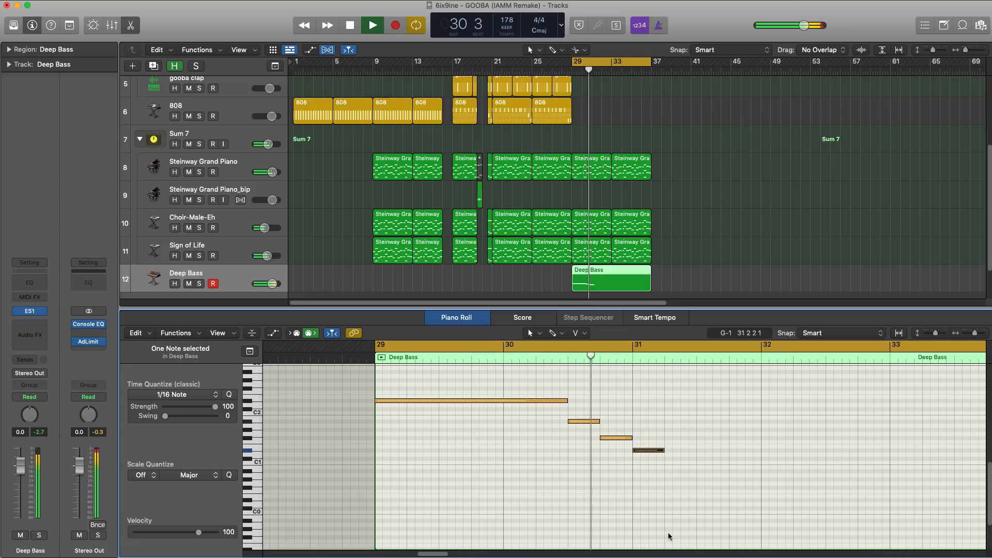
pyautogui.moveTo(662, 450); pyautogui.dragTo(819, 472)
pyautogui.press('space')
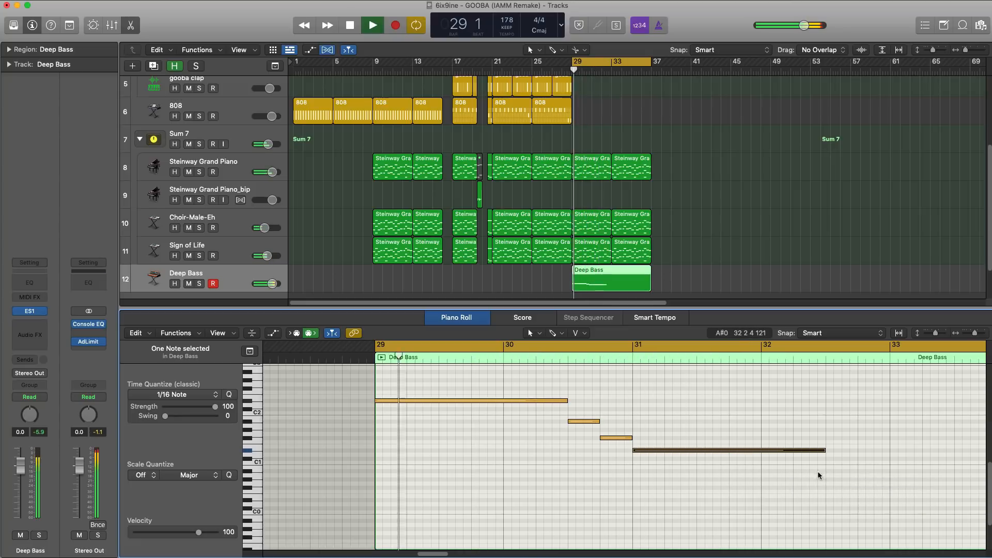
# Add a two-beat F#1 note to the Deep Bass region from bar 32 beat 3 to bar 33 and play it back
pyautogui.scroll(-3, 791, 484)
pyautogui.hscroll(3, 791, 486)
pyautogui.hscroll(2, 755, 496)
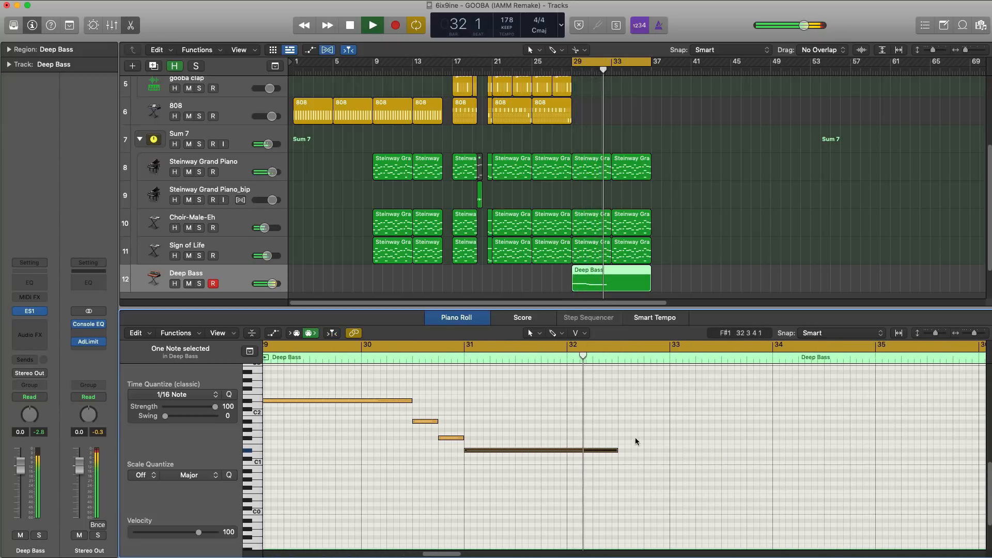
pyautogui.keyDown('super'); pyautogui.click(621, 438); pyautogui.keyUp('super')
pyautogui.moveTo(768, 439); pyautogui.dragTo(670, 439)
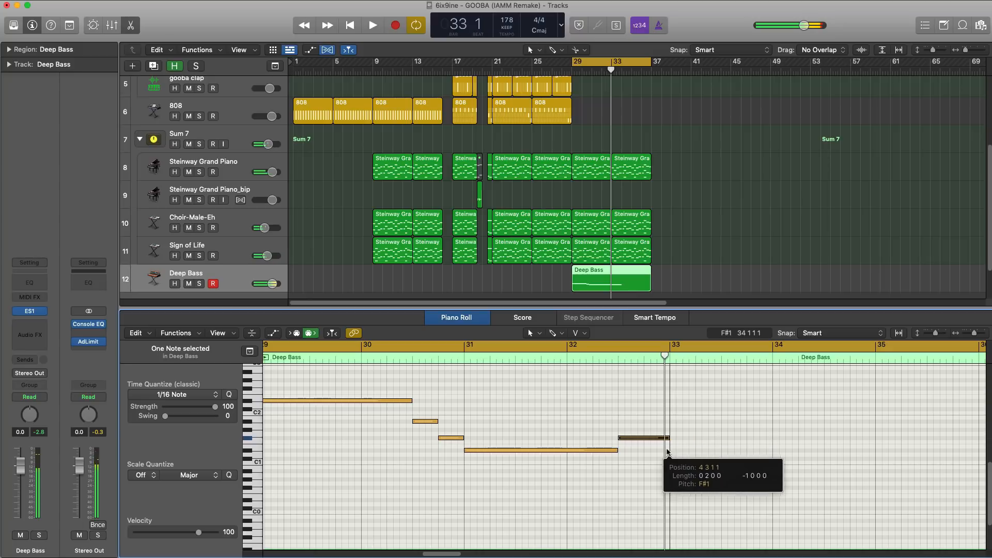
pyautogui.press('space')
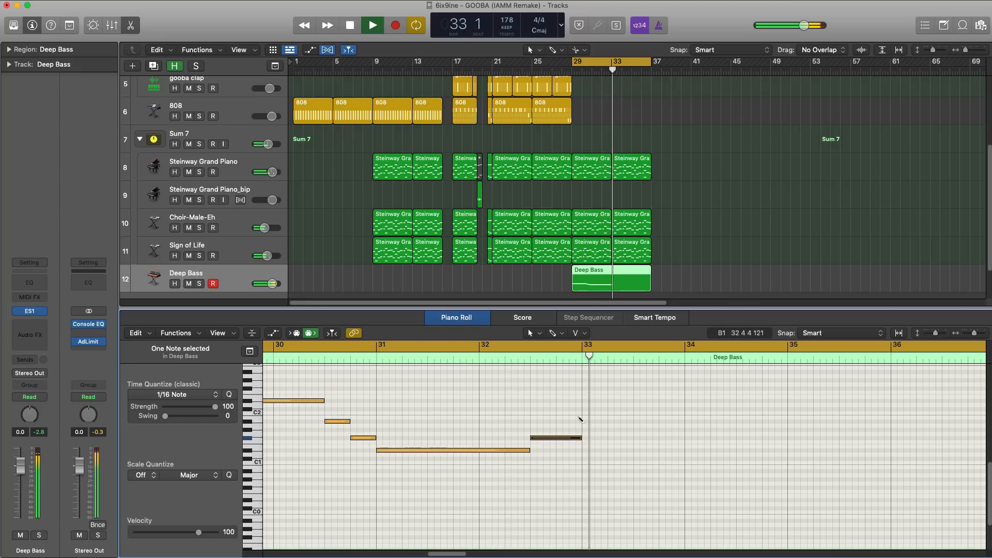
# Add a B1 note from bar 33 to bar 34 beat 3 and set the cycle range to bars 33 to 37
pyautogui.click(585, 417)
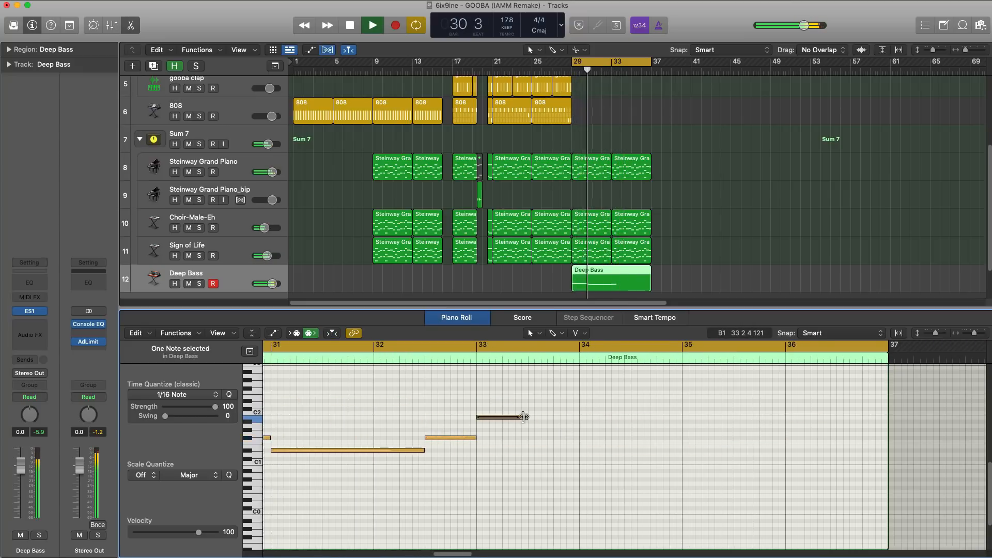
pyautogui.moveTo(521, 421); pyautogui.dragTo(615, 428)
pyautogui.click(487, 348)
pyautogui.moveTo(487, 347); pyautogui.dragTo(864, 385)
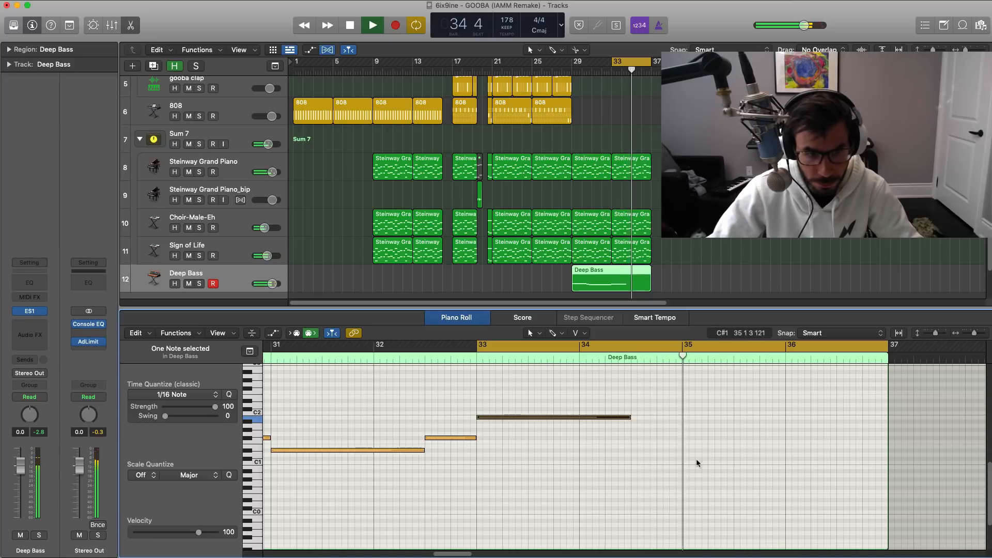
# Add one-beat Deep Bass notes A#1 at bar 34 beat 3 and F#1 at bar 34 beat 4, and play the line
pyautogui.press('space')
pyautogui.press('space')
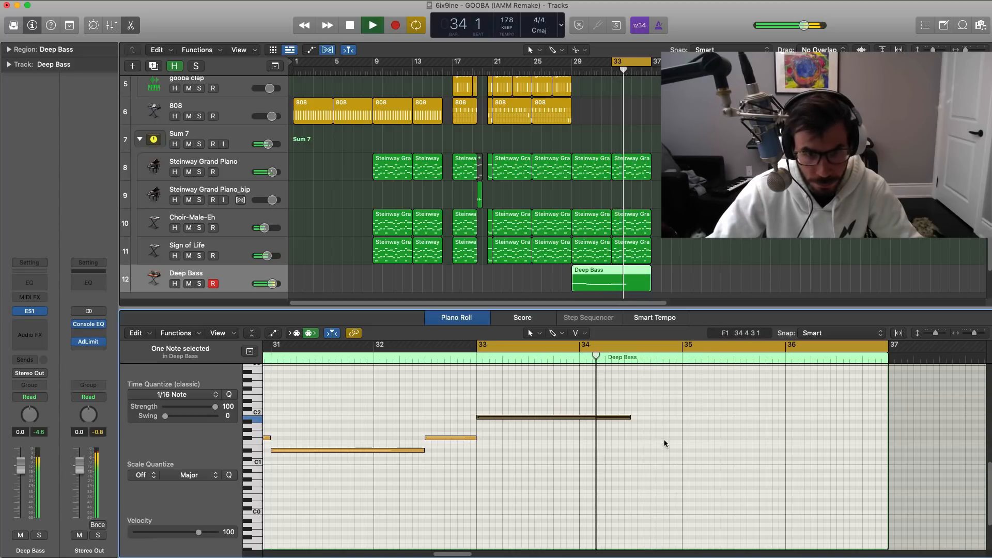
pyautogui.press('space')
pyautogui.moveTo(663, 422); pyautogui.dragTo(657, 422)
pyautogui.moveTo(784, 422); pyautogui.dragTo(655, 436)
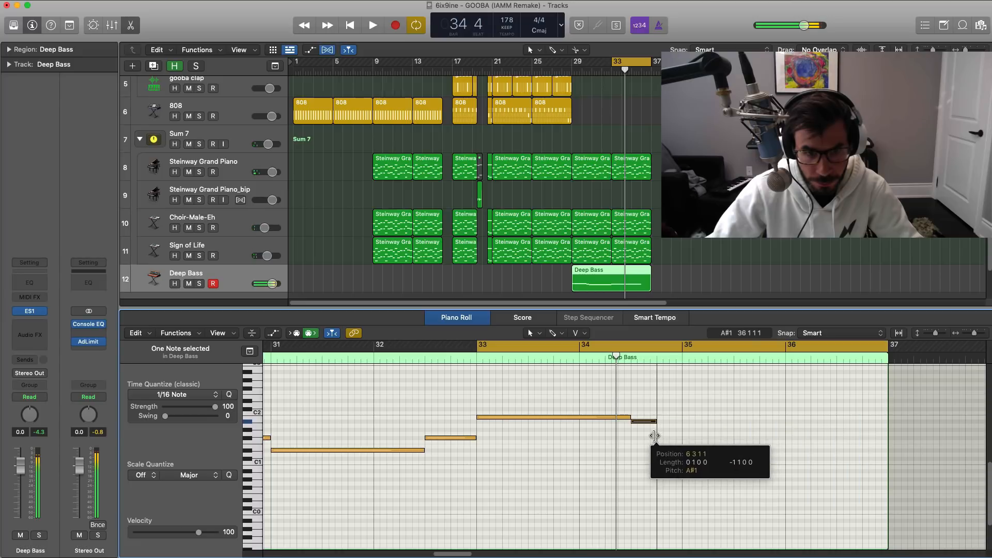
pyautogui.click(672, 439)
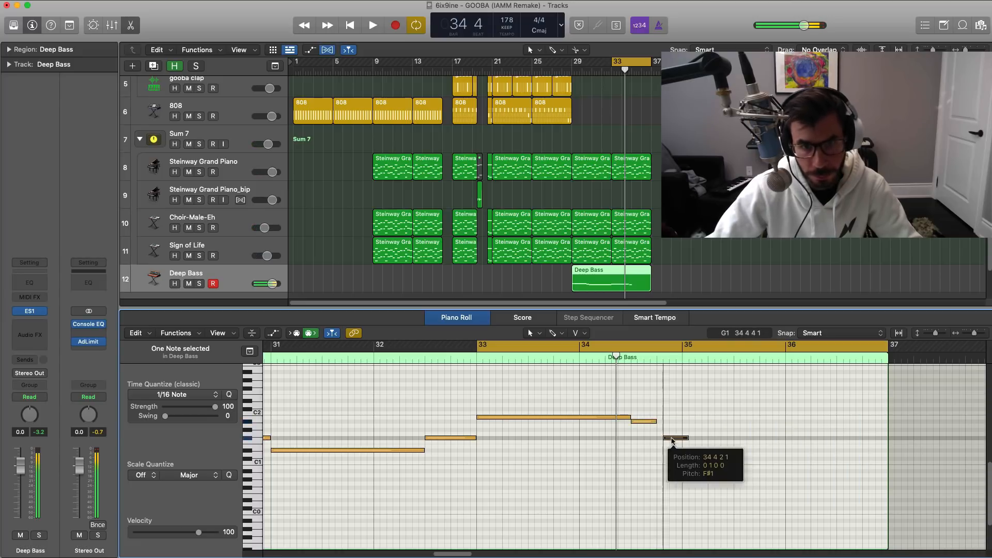
pyautogui.moveTo(672, 440); pyautogui.dragTo(666, 440)
pyautogui.press('space')
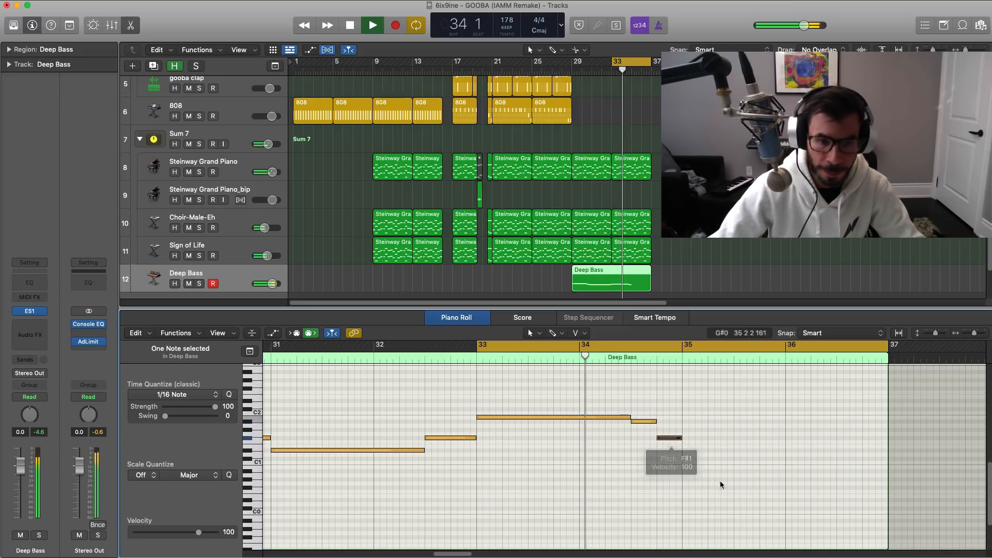
# Add a D#1 note to the Deep Bass region from bar 35 to bar 36 and play it back
pyautogui.click(703, 451)
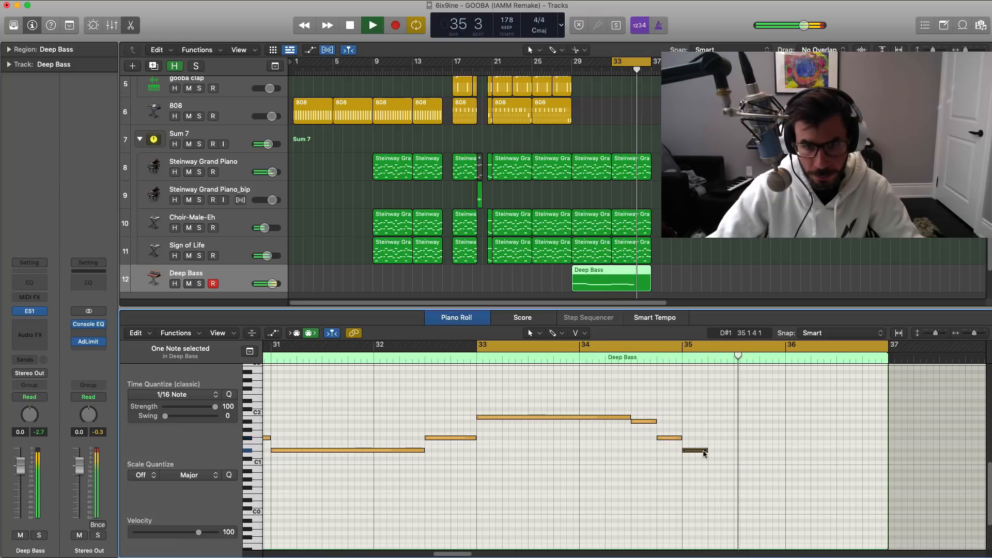
pyautogui.press('space')
pyautogui.moveTo(702, 450); pyautogui.dragTo(780, 466)
pyautogui.press('space')
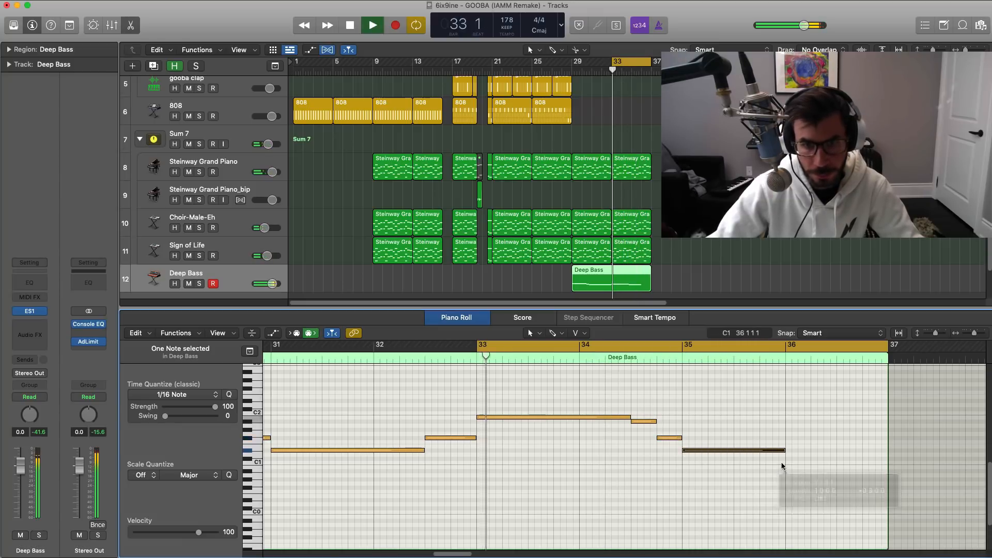
# Close the note editor, set the cycle range to bars 29 to 37, and play the whole Deep Bass section
pyautogui.press('x')
pyautogui.press('x')
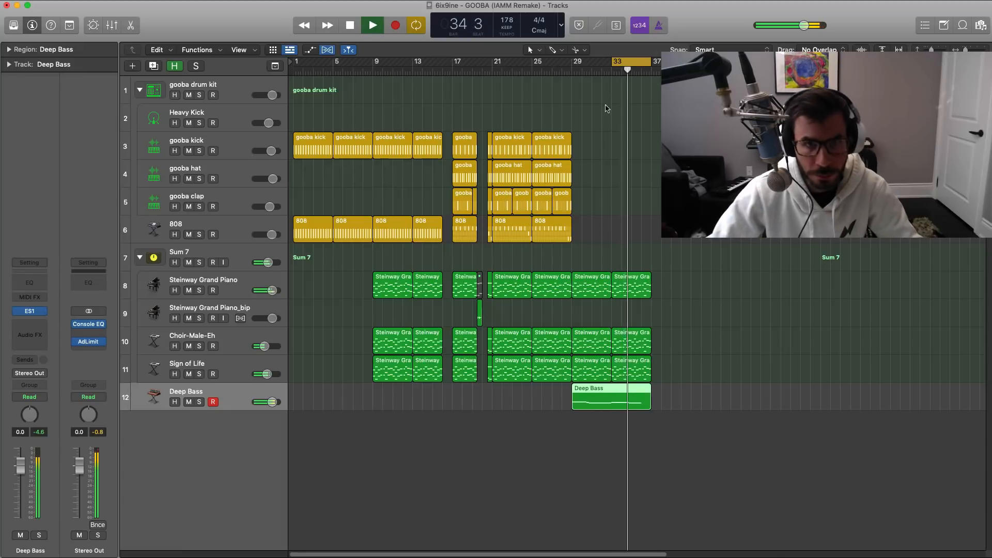
pyautogui.press('space')
pyautogui.moveTo(575, 66); pyautogui.dragTo(650, 66)
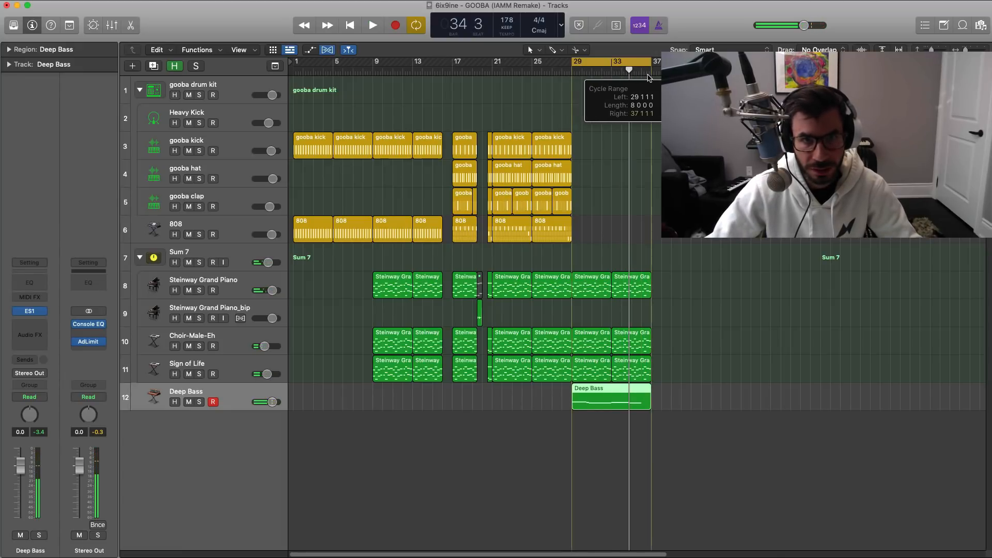
pyautogui.press('space')
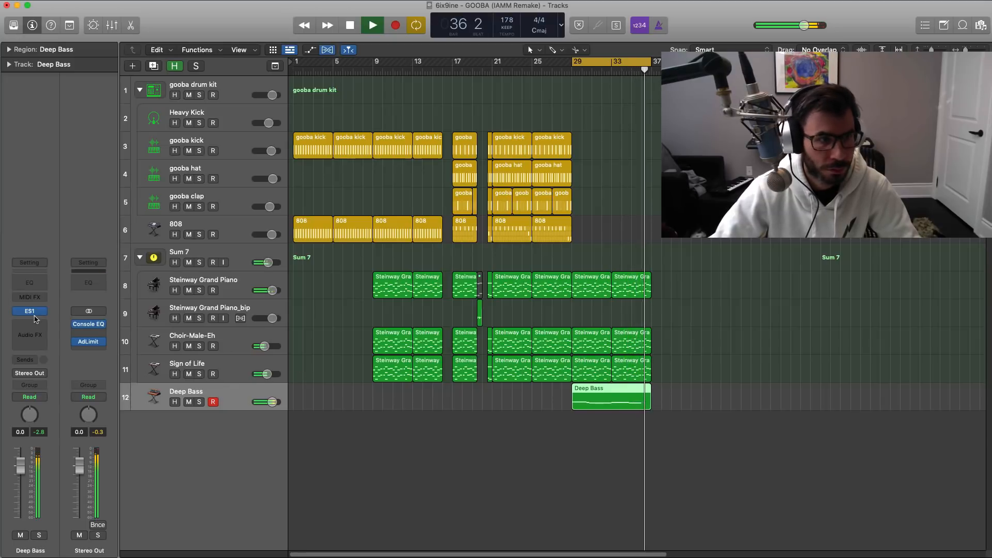
pyautogui.press('space')
# Insert a Channel EQ on the Deep Bass track and enable its high-cut band at 88.5 Hz with 24 dB/Oct during playback
pyautogui.click(37, 284)
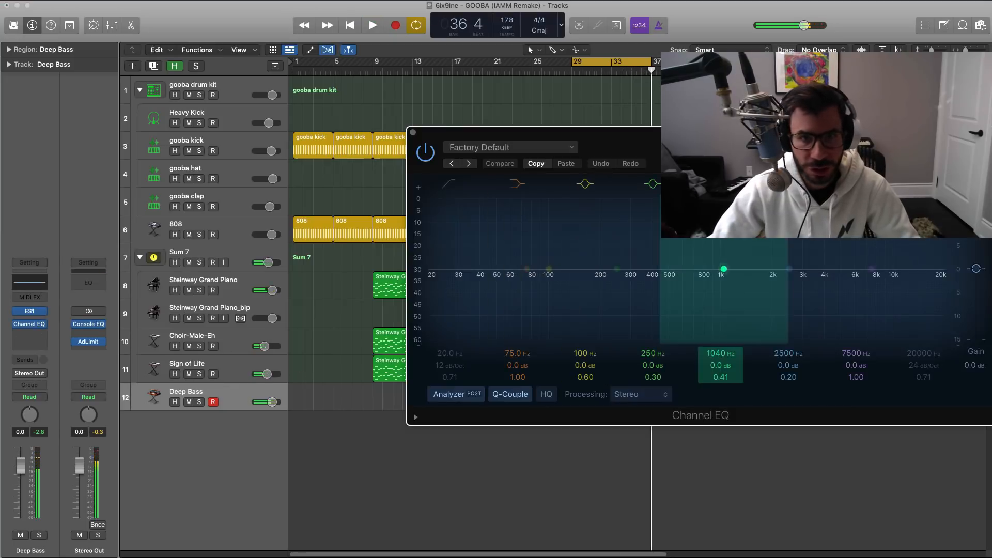
pyautogui.moveTo(749, 153); pyautogui.dragTo(633, 139)
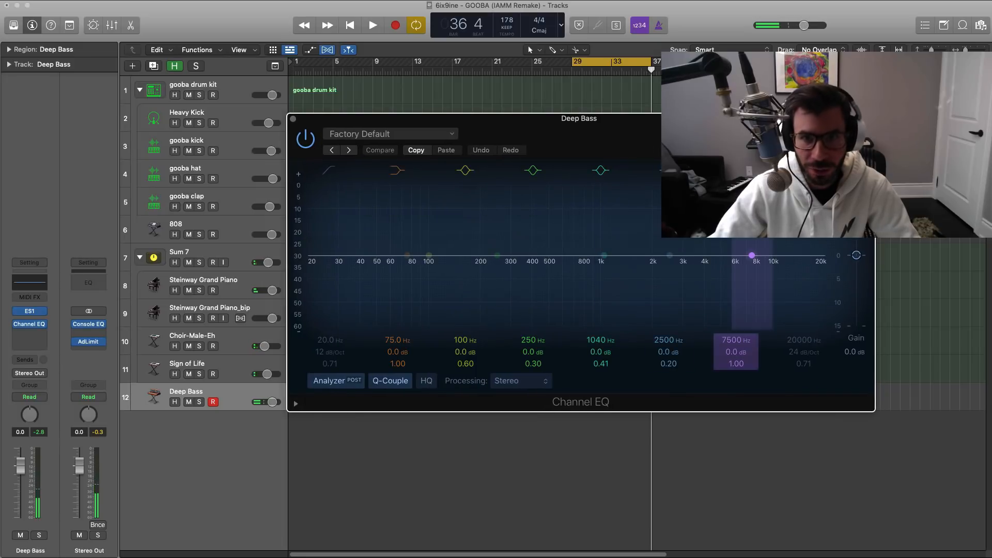
pyautogui.click(804, 170)
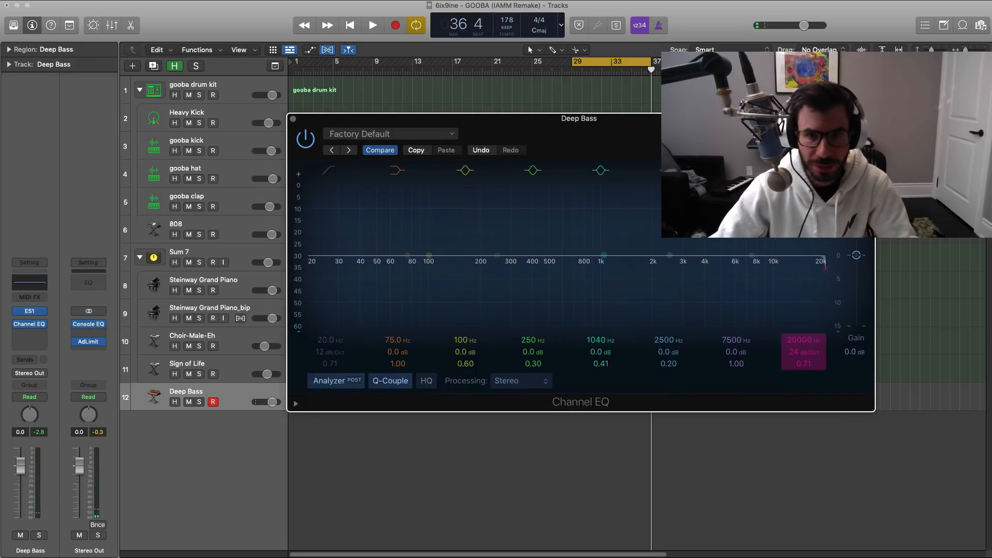
pyautogui.press('space')
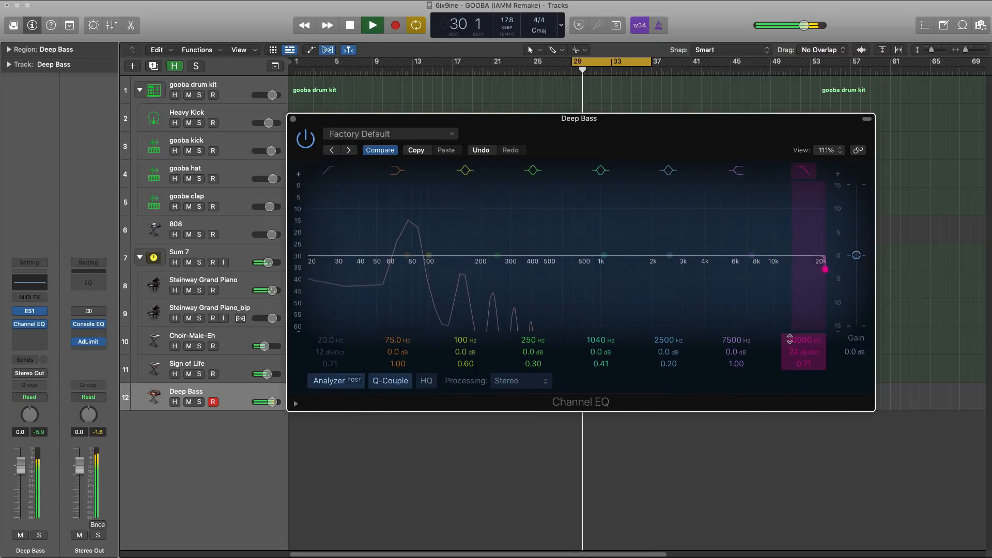
pyautogui.moveTo(790, 339); pyautogui.dragTo(790, 398)
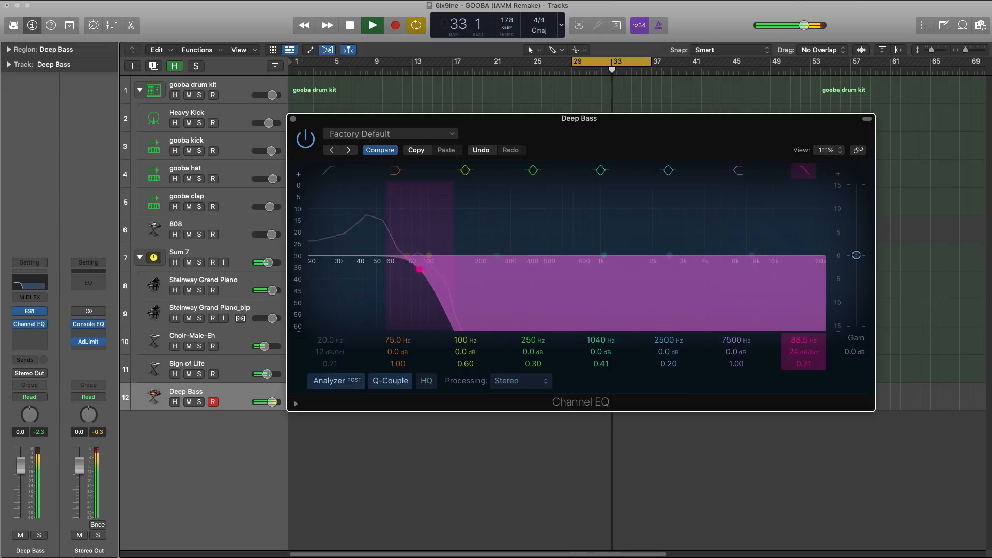
# Enable the Deep Bass EQ's low-cut band at 31.4 Hz with a 36 dB/Oct slope and close the EQ
pyautogui.click(330, 170)
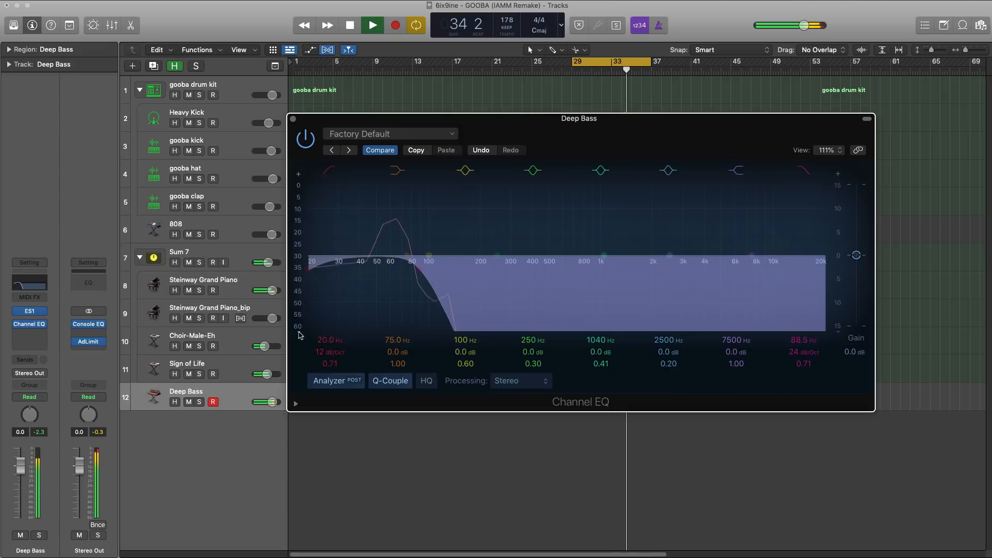
pyautogui.moveTo(330, 352)
pyautogui.mouseDown()
pyautogui.moveTo(331, 315)
pyautogui.moveTo(330, 335)
pyautogui.mouseUp()
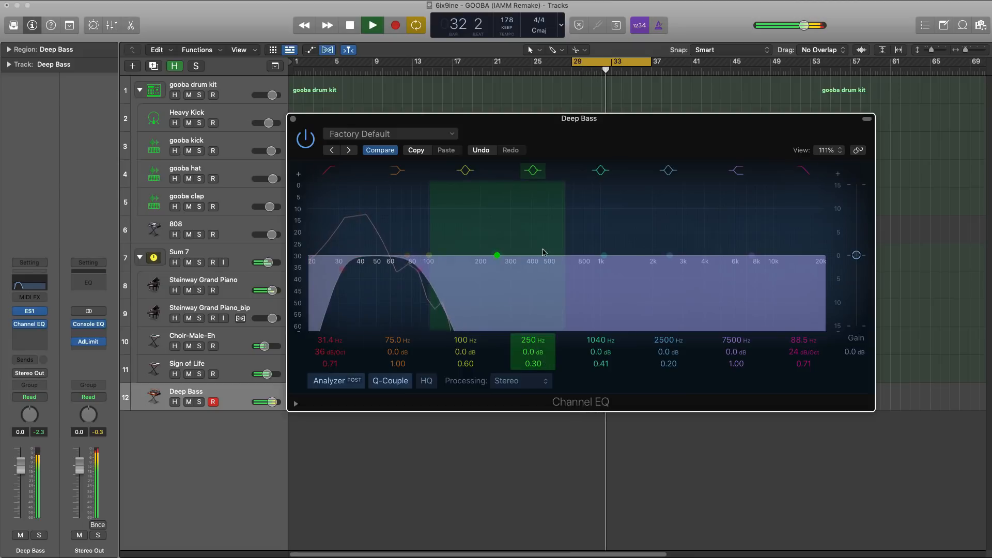
pyautogui.click(294, 120)
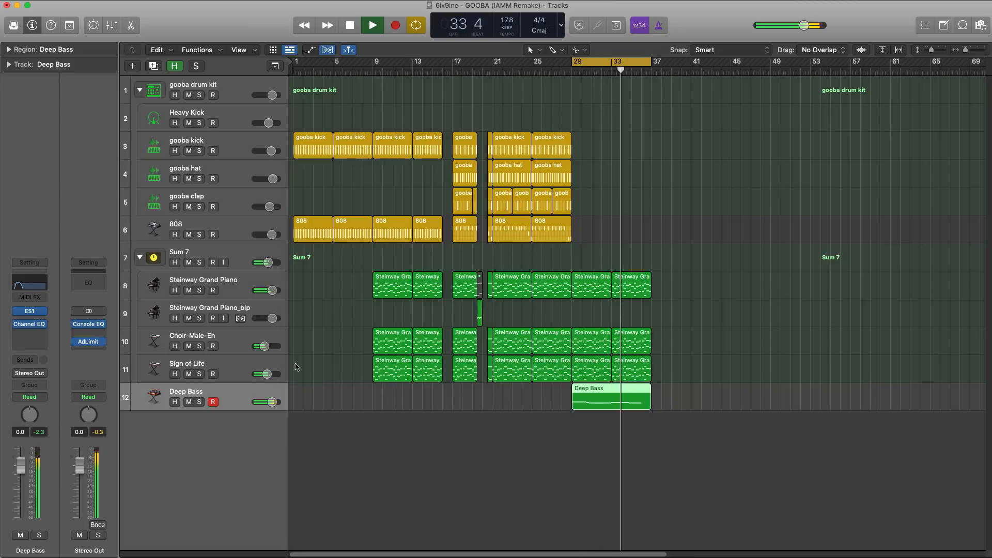
# Copy the drum, 808, piano, choir and Sign of Life regions from bars 21–29 to bar 37, turn cycling off, and play them
pyautogui.moveTo(549, 402); pyautogui.dragTo(665, 152)
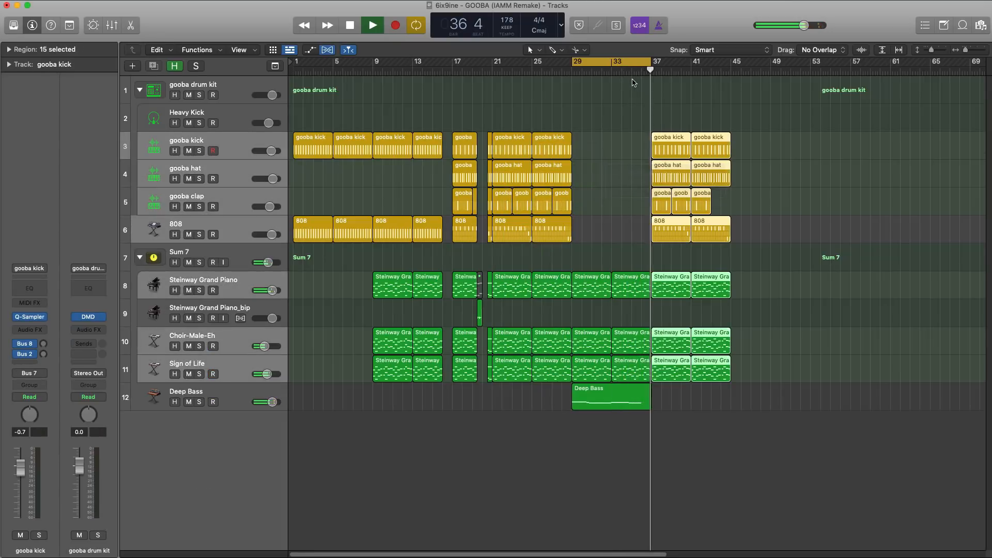
pyautogui.click(638, 64)
pyautogui.click(641, 71)
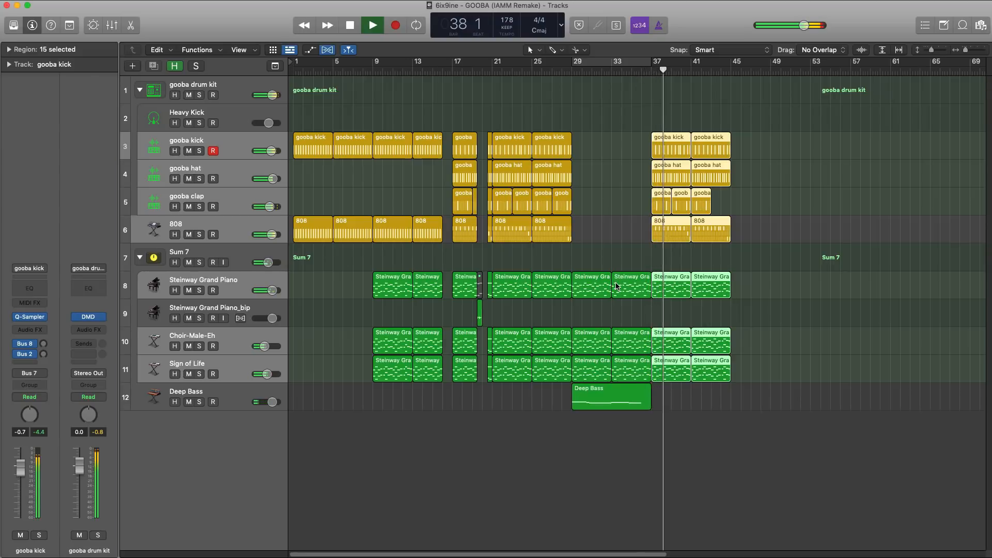
pyautogui.scroll(-1, 612, 309)
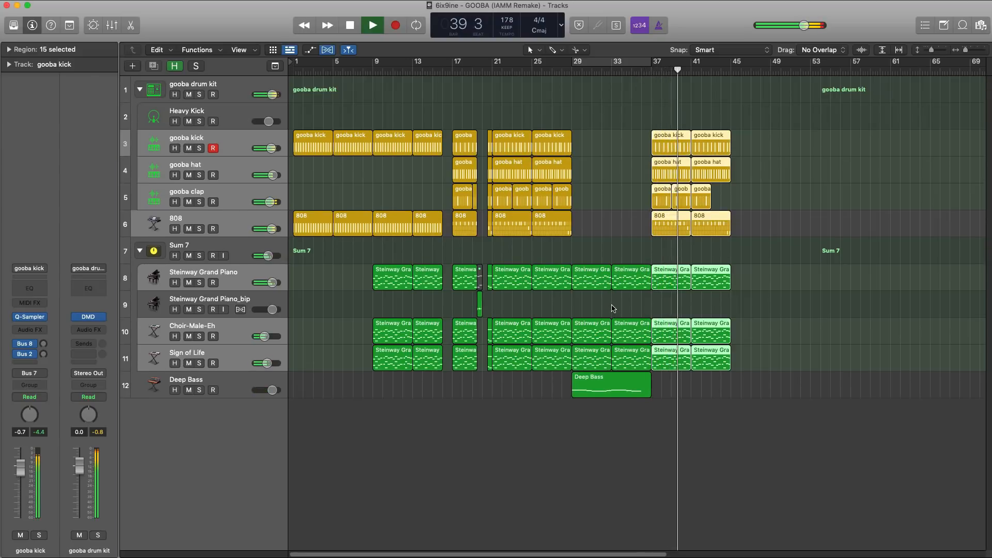
pyautogui.press('space')
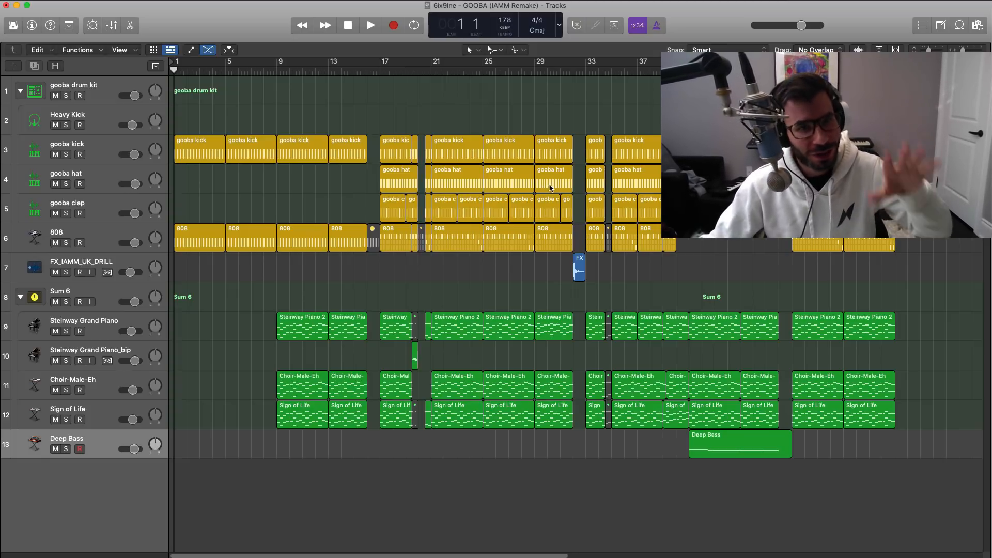
# Select the FX region at bar 32, play the full arrangement through, and return the playhead to the start
pyautogui.click(580, 270)
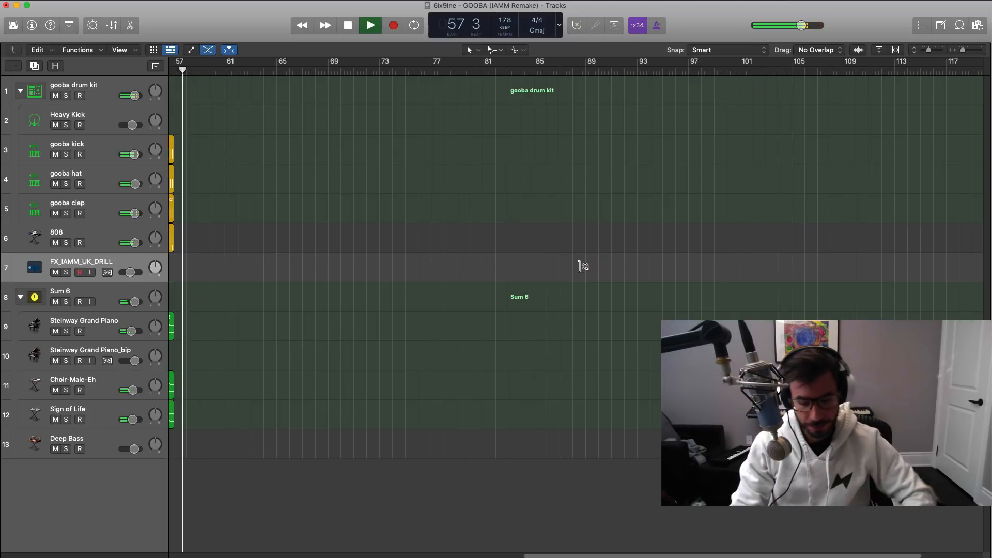
pyautogui.press('space')
pyautogui.press('Return')
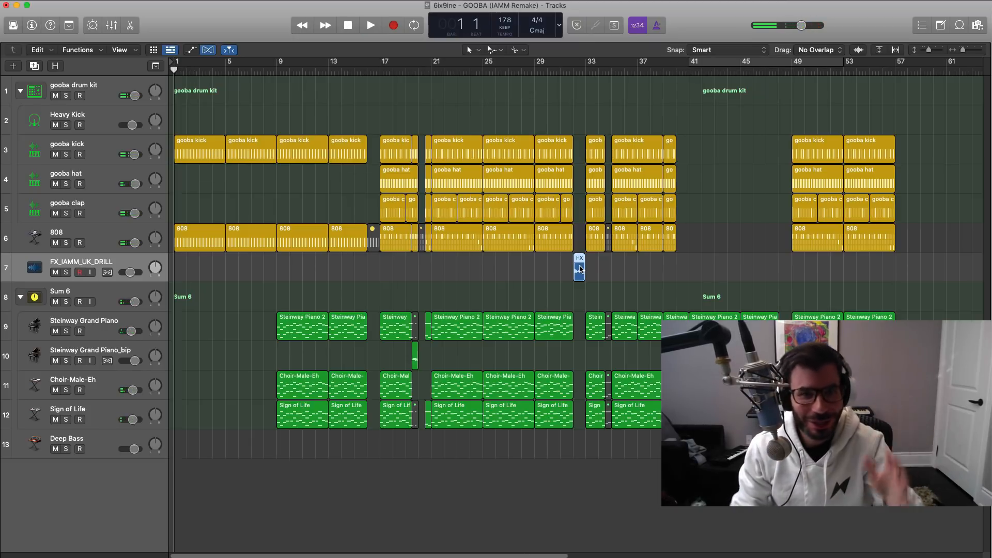